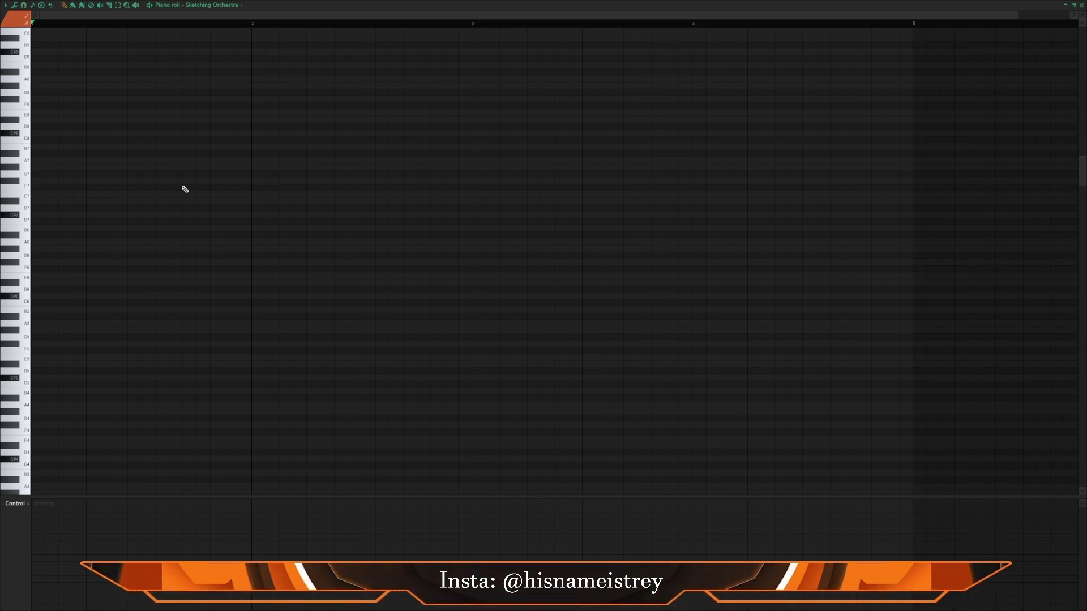
Build a one-bar C# minor chord in bar 1 from C#6, E6 and G#6, and play it back.
{"action": "left_click", "coordinate": [46, 297]}
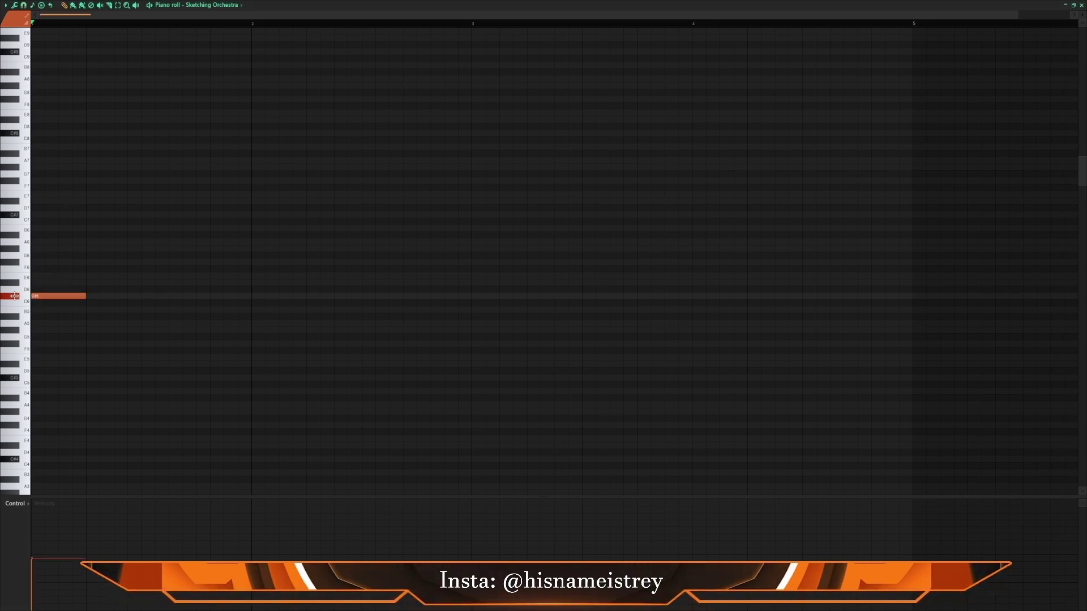
{"action": "left_click_drag", "start_coordinate": [92, 299], "coordinate": [251, 296]}
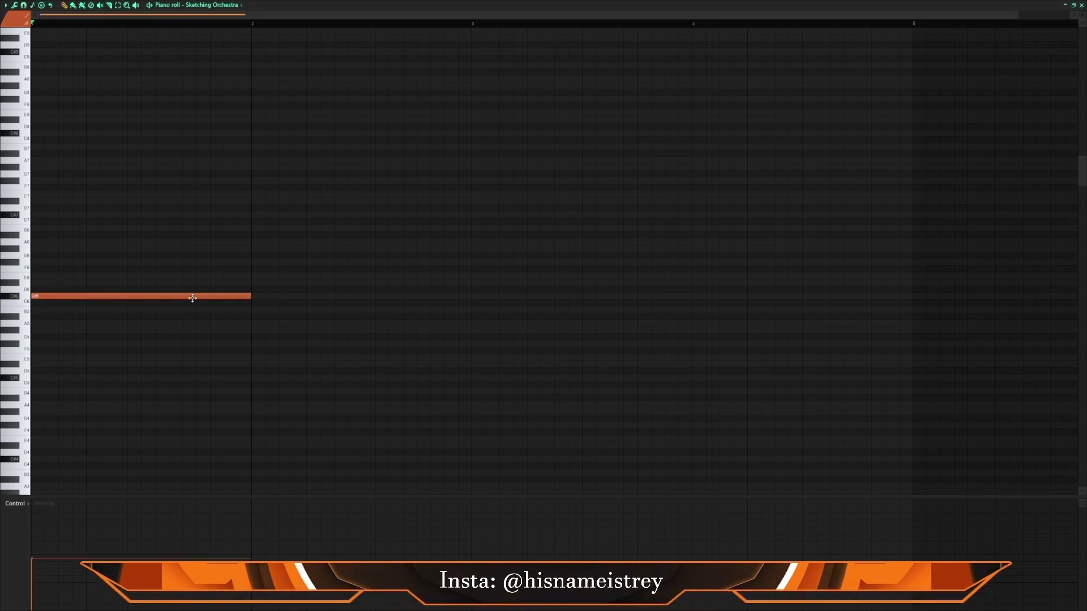
{"action": "left_click", "coordinate": [185, 276]}
{"action": "mouse_move", "coordinate": [172, 253]}
{"action": "left_mouse_down"}
{"action": "mouse_move", "coordinate": [170, 240]}
{"action": "mouse_move", "coordinate": [172, 249]}
{"action": "left_mouse_up"}
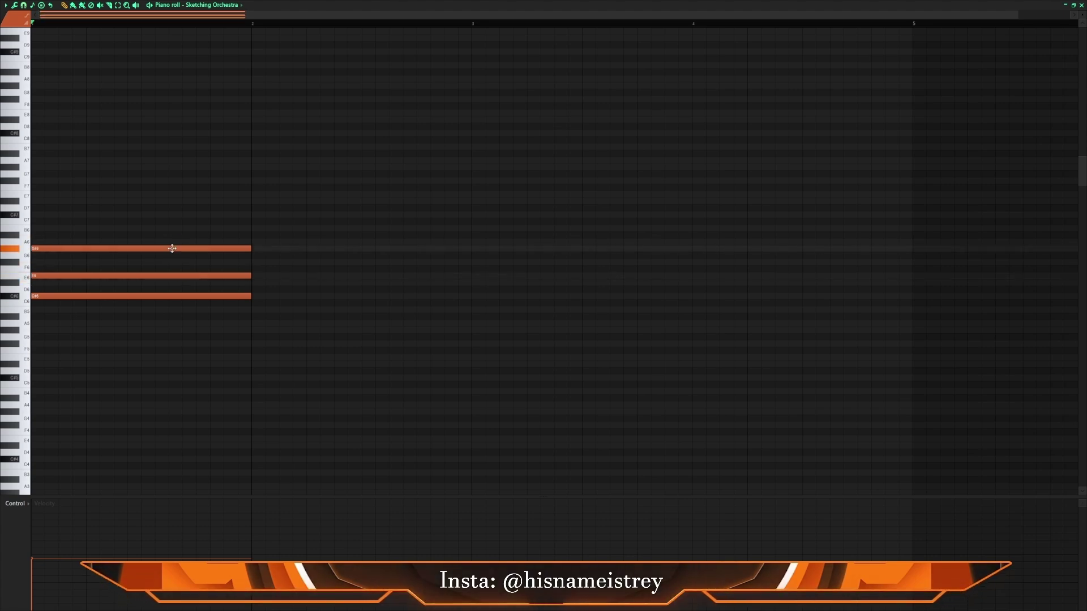
{"action": "key", "text": "space"}
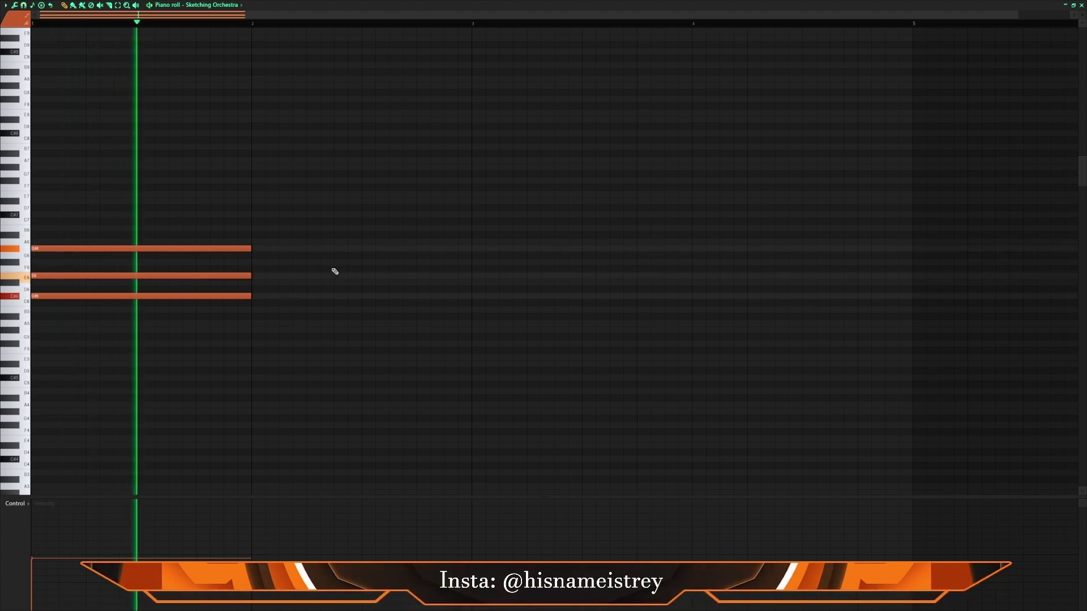
{"action": "key", "text": "space"}
Transpose the whole chord down one octave and audition it.
{"action": "key", "text": "ctrl+a"}
{"action": "key", "text": "ctrl+Down"}
{"action": "key", "text": "space"}
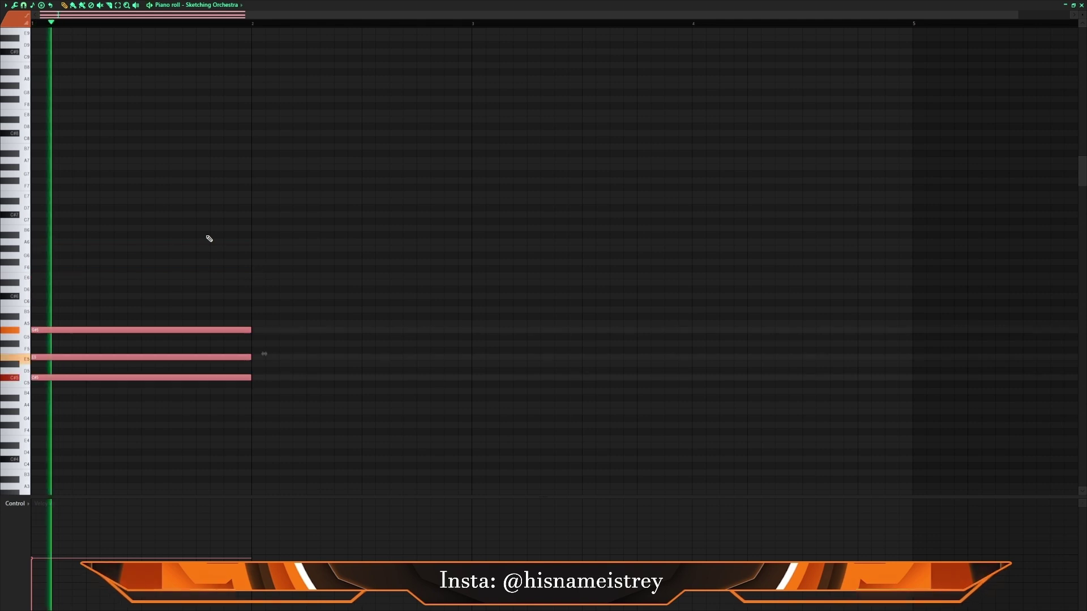
{"action": "scroll", "coordinate": [258, 260], "scroll_direction": "down", "scroll_amount": 4}
{"action": "key", "text": "space"}
Duplicate the bar 1 chord three times to fill bars 2 through 4.
{"action": "left_click_drag", "start_coordinate": [283, 305], "coordinate": [150, 196]}
{"action": "key", "text": "ctrl+b"}
{"action": "key", "text": "ctrl+b"}
{"action": "key", "text": "ctrl+b"}
{"action": "left_click", "coordinate": [541, 197]}
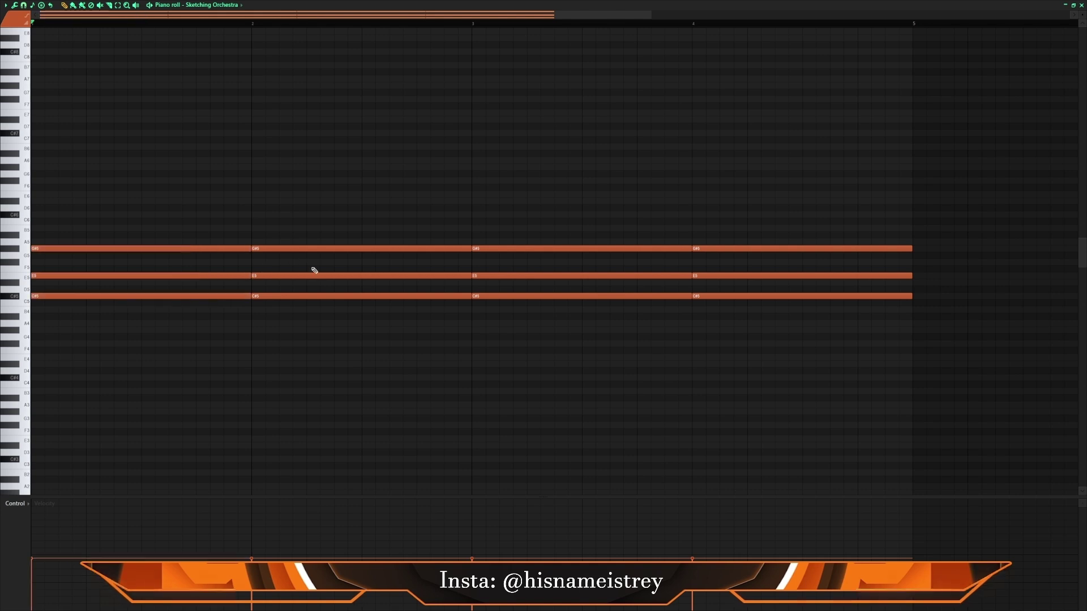
Lower the middle notes of the bar 2 and bar 4 chords to D#5, and raise the velocity of all notes.
{"action": "left_click_drag", "start_coordinate": [311, 276], "coordinate": [315, 281]}
{"action": "key", "text": "space"}
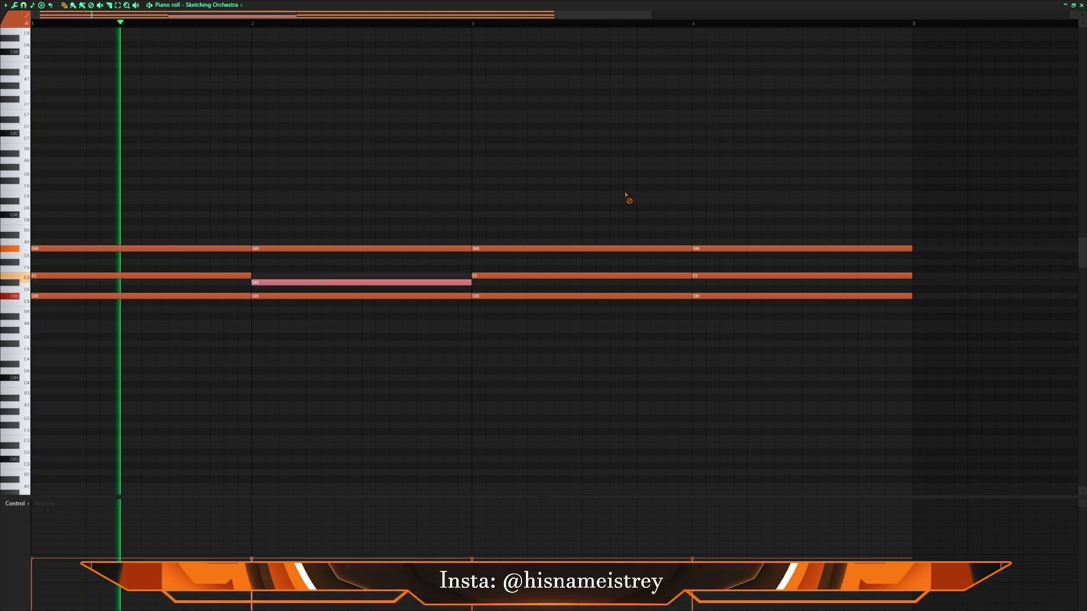
{"action": "left_click", "coordinate": [729, 276]}
{"action": "left_click_drag", "start_coordinate": [733, 290], "coordinate": [730, 286]}
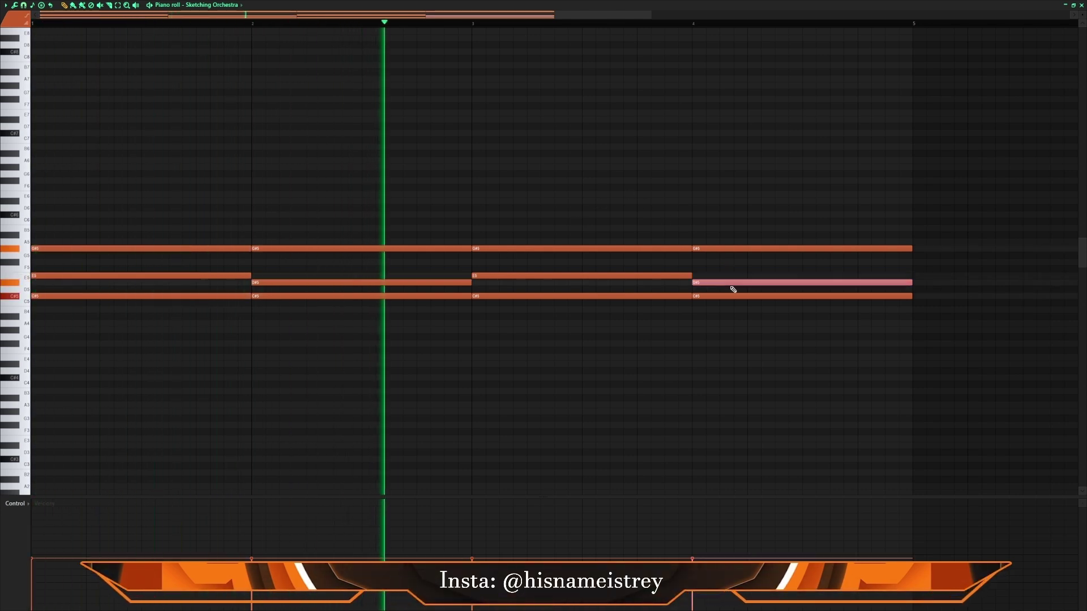
{"action": "key", "text": "ctrl+a"}
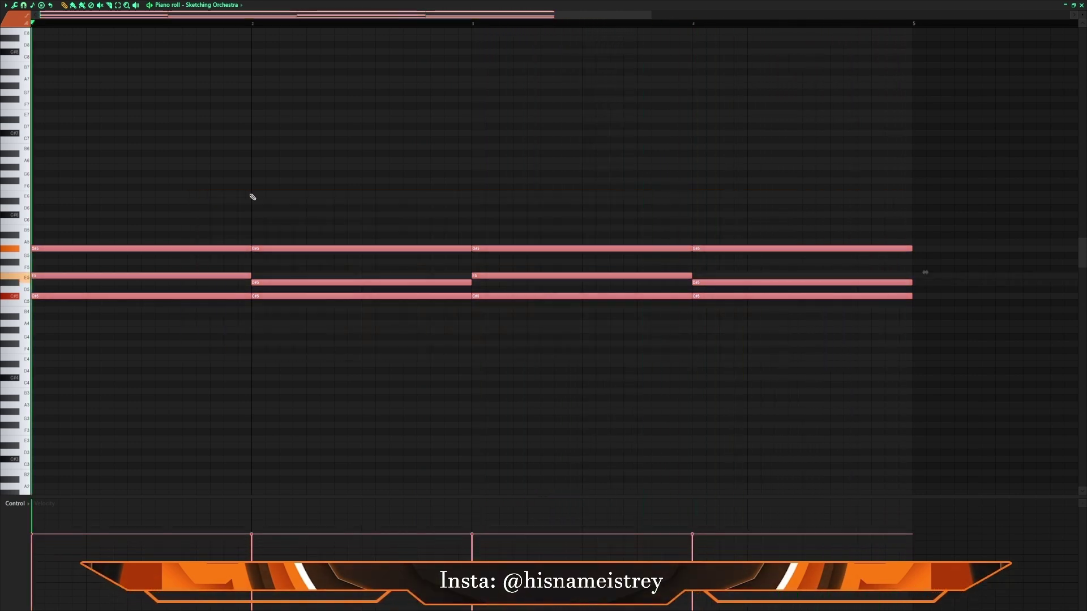
{"action": "key", "text": "ctrl+d"}
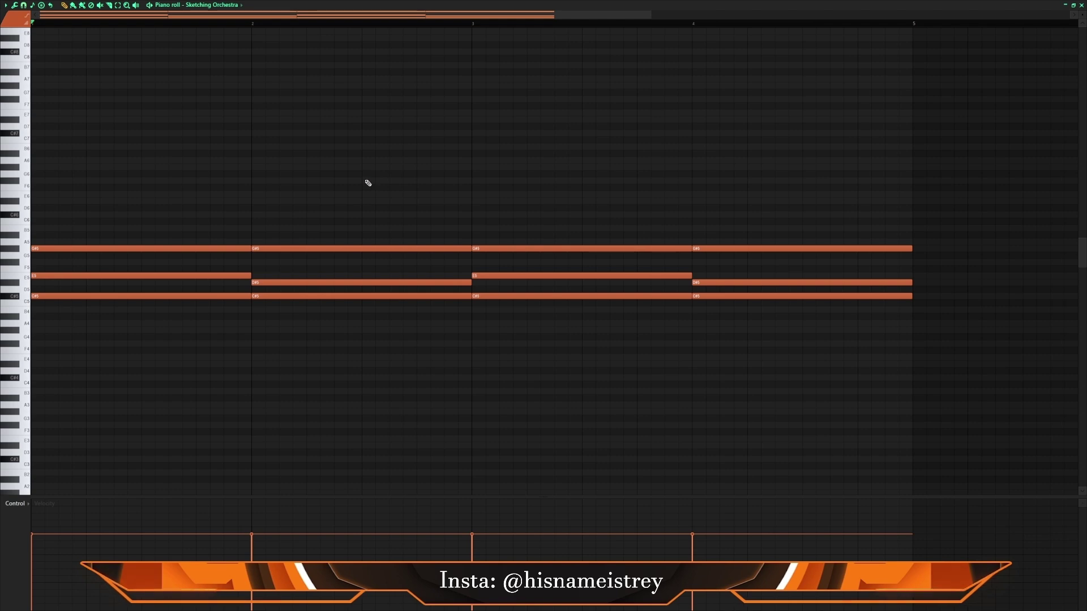
Copy the four C#5 notes one octave up to C#6 and play the progression.
{"action": "left_click_drag", "start_coordinate": [755, 299], "coordinate": [195, 297]}
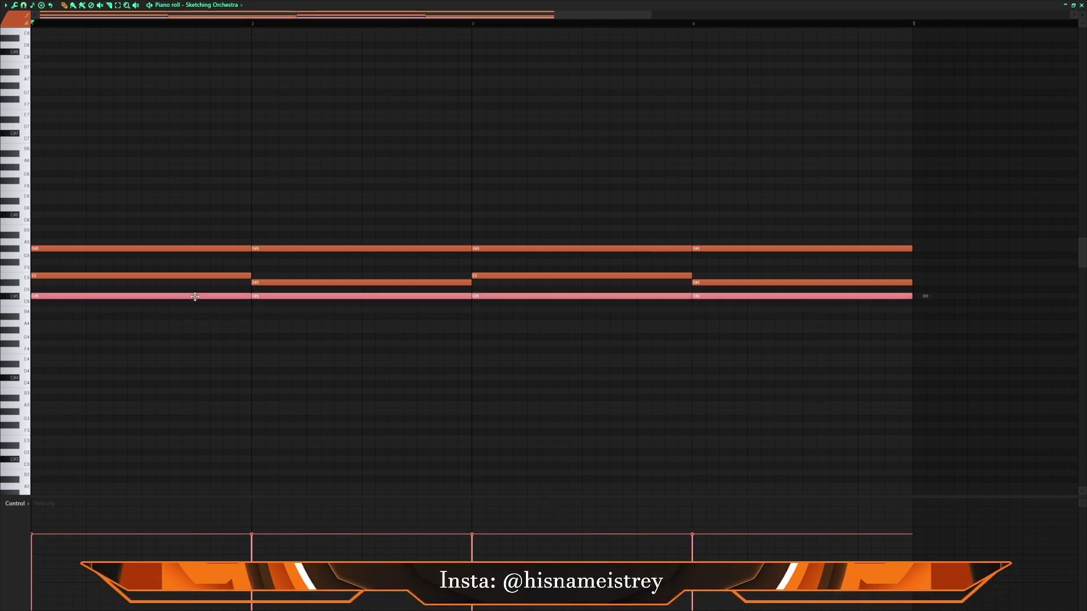
{"action": "key", "text": "ctrl+c"}
{"action": "key", "text": "ctrl+v"}
{"action": "key", "text": "ctrl+Up"}
{"action": "key", "text": "space"}
{"action": "key", "text": "ctrl+d"}
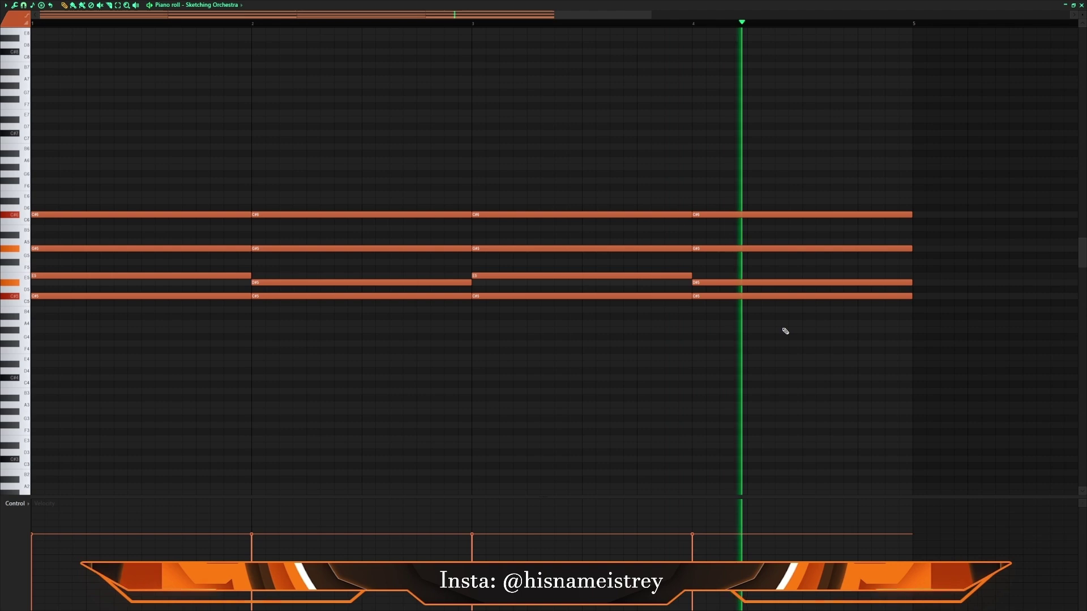
{"action": "key", "text": "space"}
Randomize the velocities of all the chord notes.
{"action": "left_click_drag", "start_coordinate": [781, 323], "coordinate": [121, 136]}
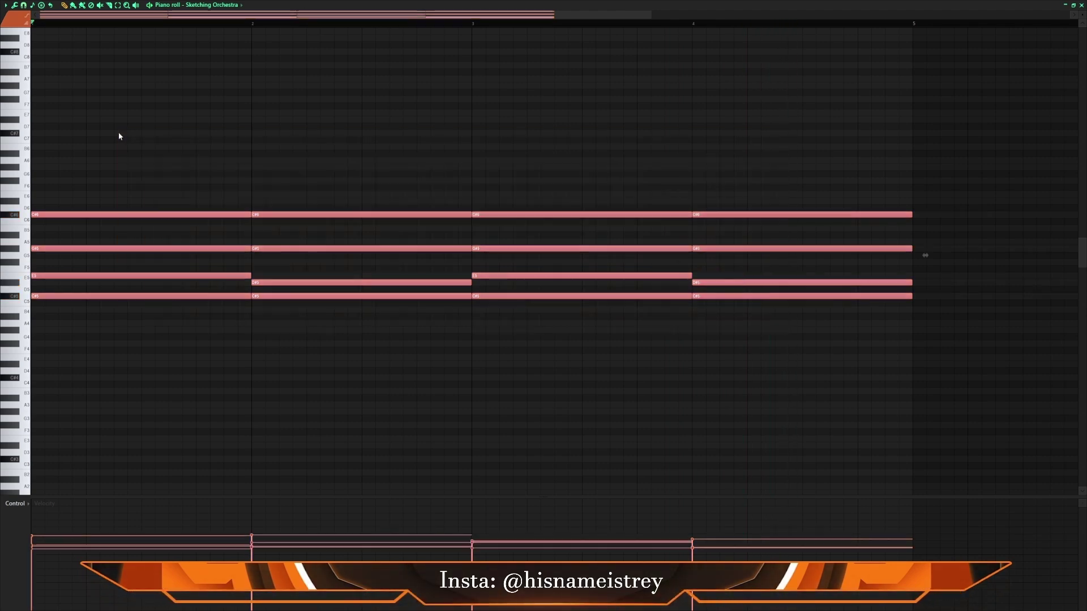
{"action": "key", "text": "alt+r"}
{"action": "left_click", "coordinate": [588, 390]}
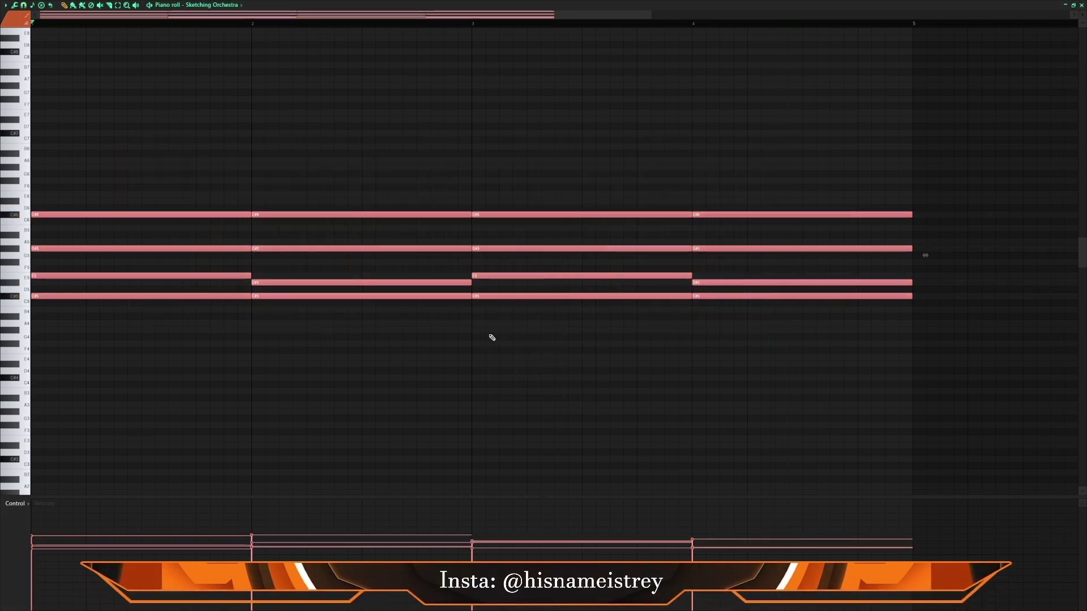
{"action": "left_click", "coordinate": [451, 346]}
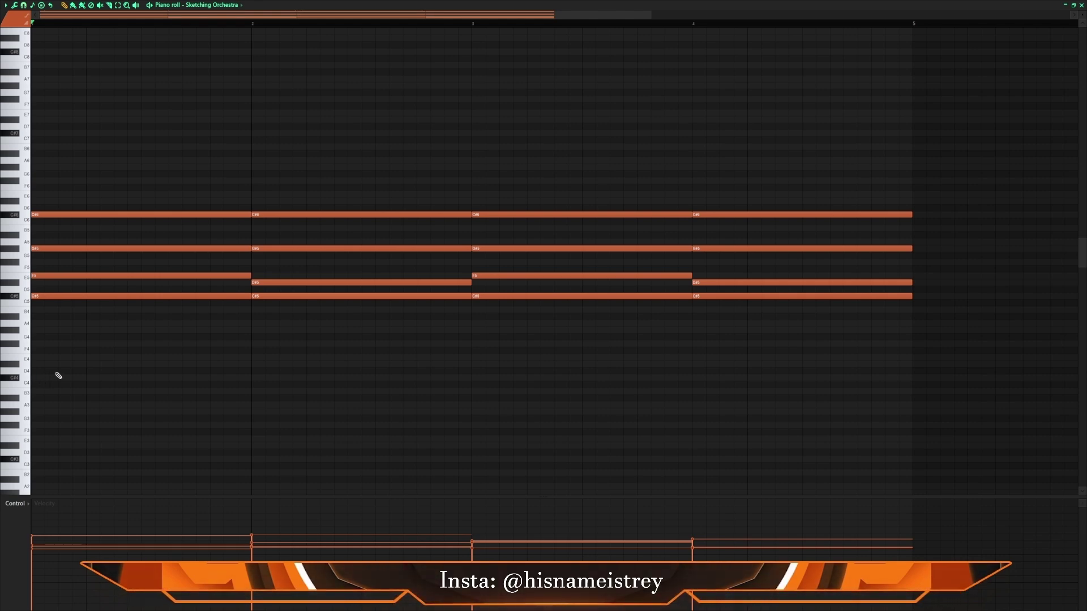
Add a one-bar C#4 bass note under the bar 1 chord and play it back.
{"action": "scroll", "coordinate": [56, 376], "scroll_direction": "down", "scroll_amount": 1}
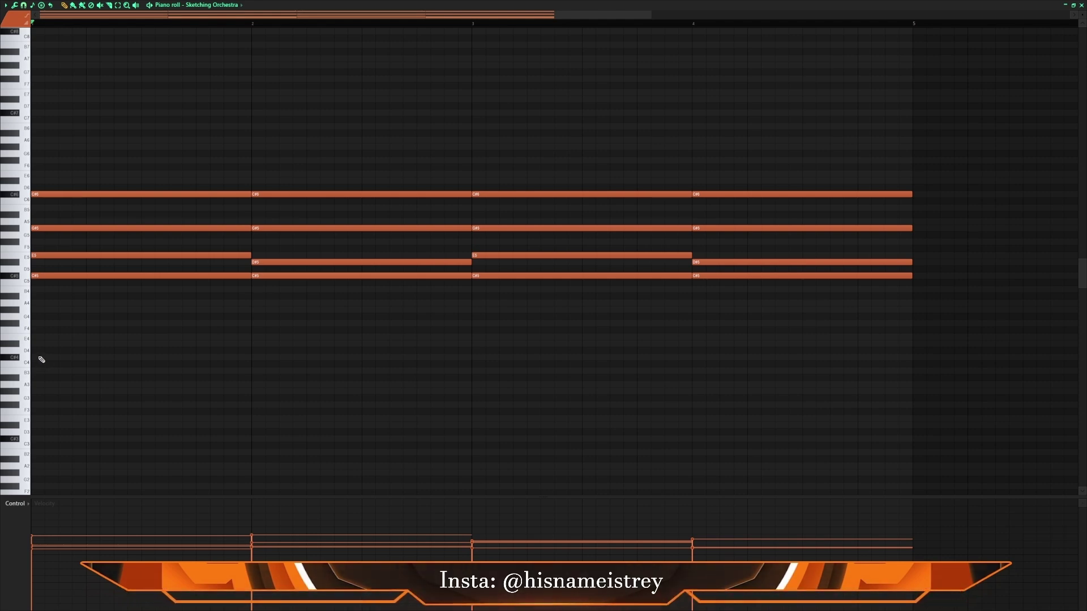
{"action": "left_click", "coordinate": [40, 358]}
{"action": "key", "text": "space"}
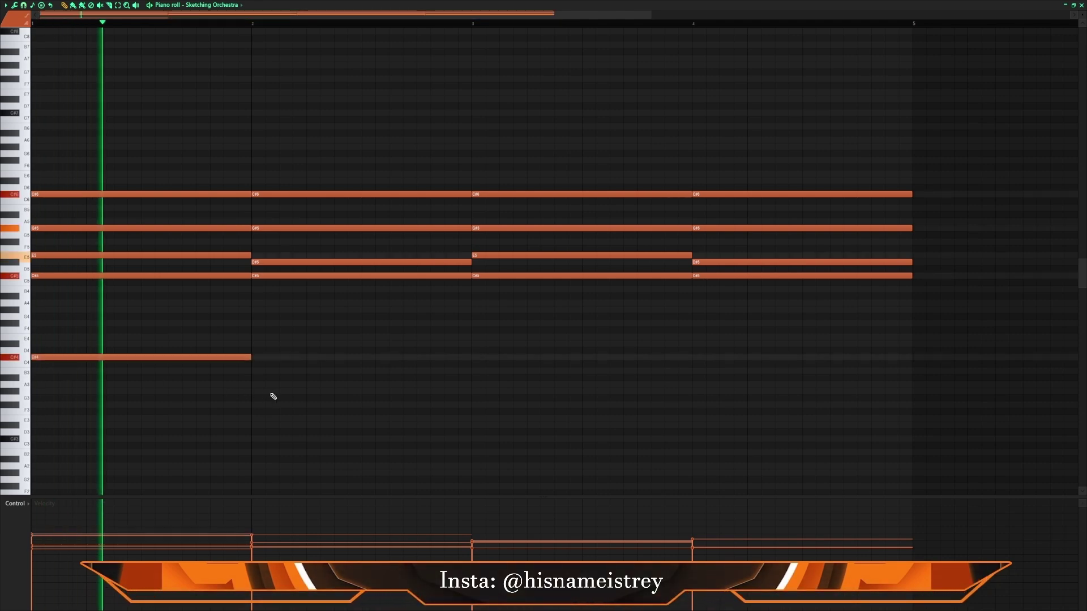
{"action": "key", "text": "space"}
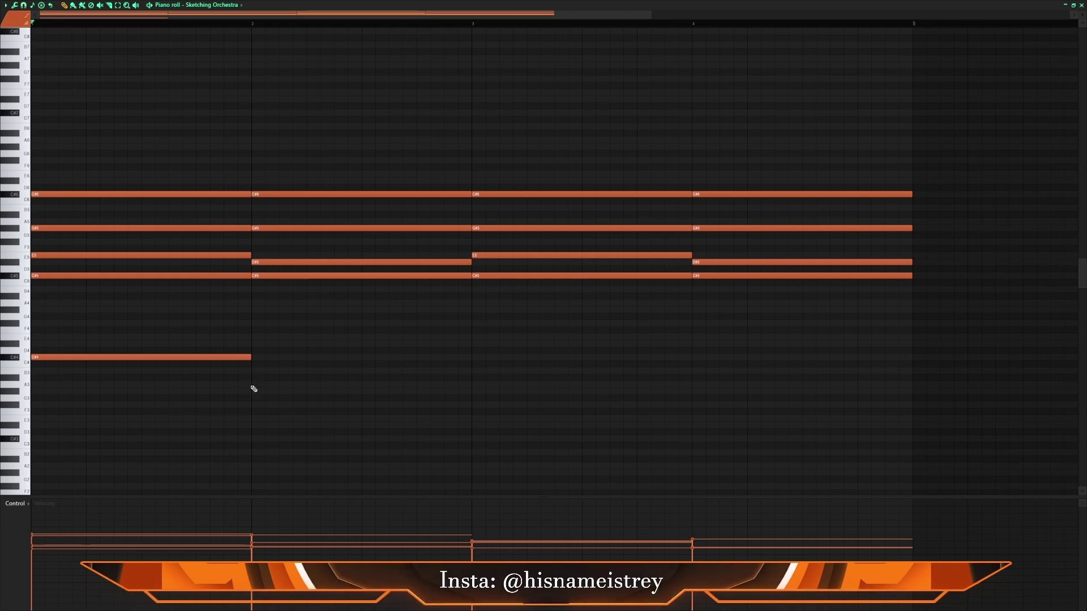
{"action": "left_click", "coordinate": [253, 385]}
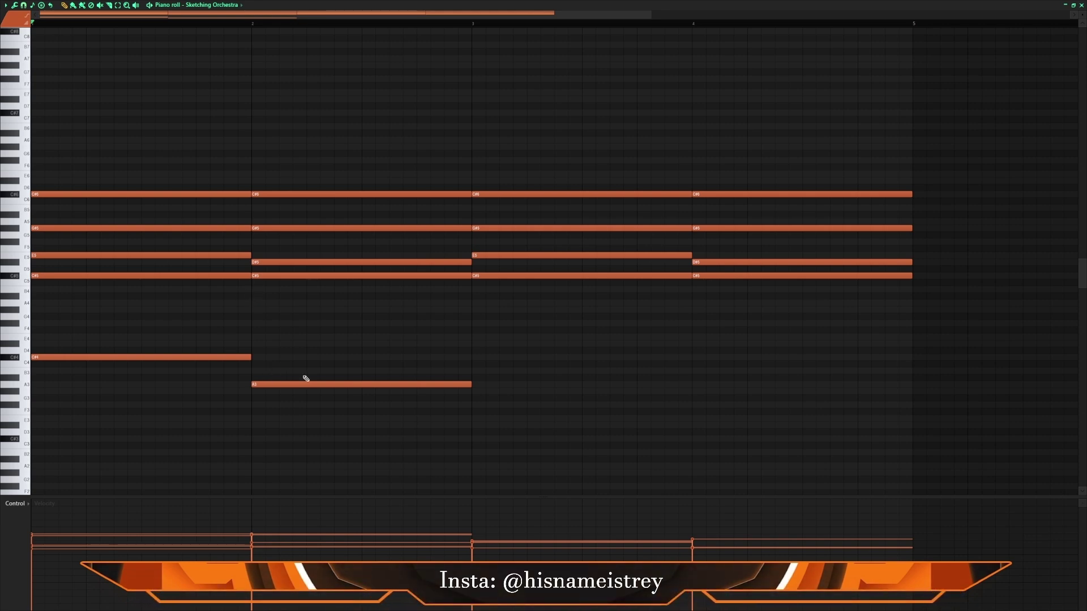
{"action": "left_click_drag", "start_coordinate": [310, 382], "coordinate": [309, 357]}
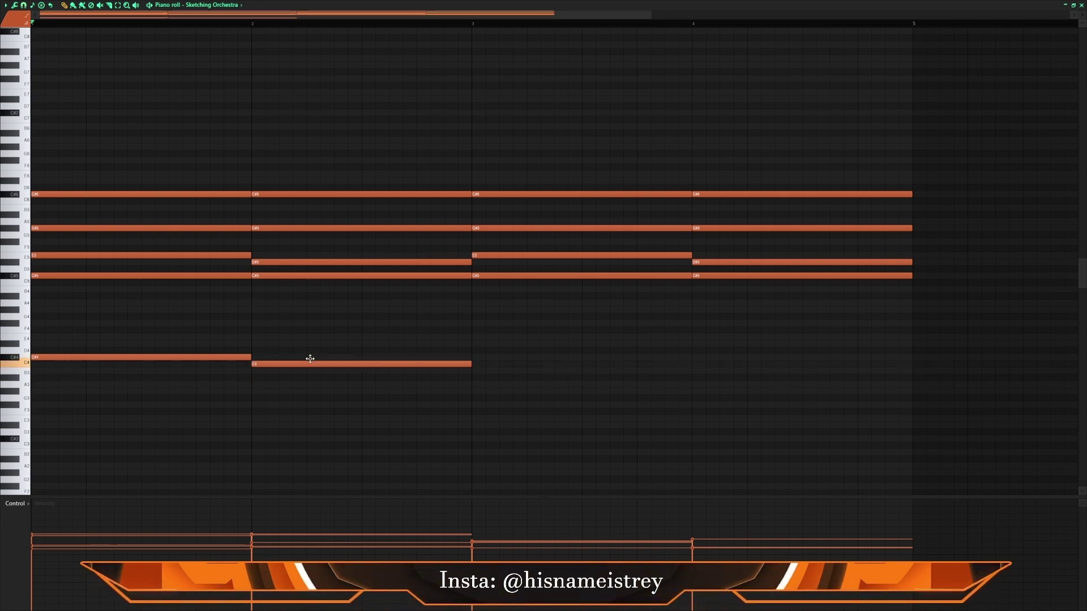
{"action": "mouse_move", "coordinate": [199, 340]}
{"action": "left_mouse_down"}
{"action": "mouse_move", "coordinate": [483, 362]}
{"action": "mouse_move", "coordinate": [473, 381]}
{"action": "left_mouse_up"}
{"action": "right_click", "coordinate": [289, 359]}
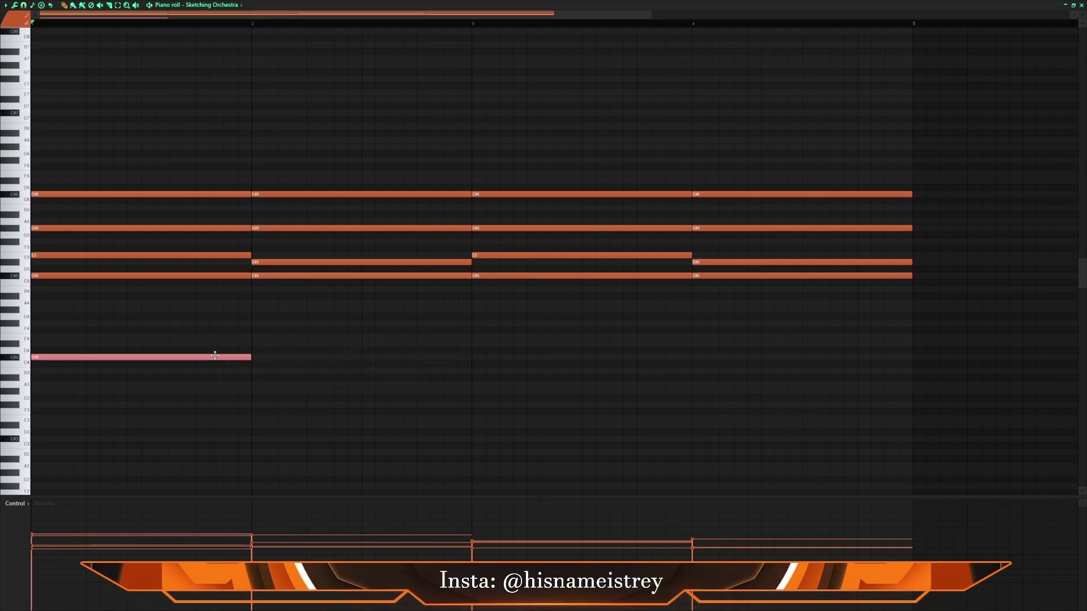
Extend the C#4 bass note to two bars and add a matching two-bar C#4 note at bar 3.
{"action": "left_click_drag", "start_coordinate": [215, 357], "coordinate": [478, 355]}
{"action": "left_click", "coordinate": [510, 383]}
{"action": "key", "text": "space"}
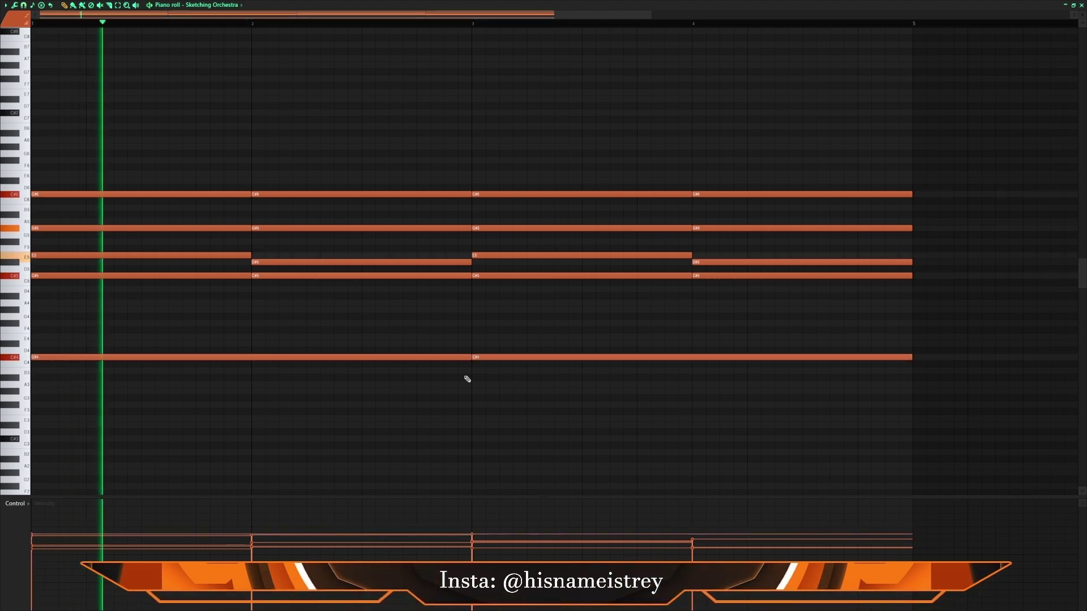
Raise the velocity of the two C#4 bass notes while listening to the loop.
{"action": "left_click_drag", "start_coordinate": [206, 327], "coordinate": [619, 400]}
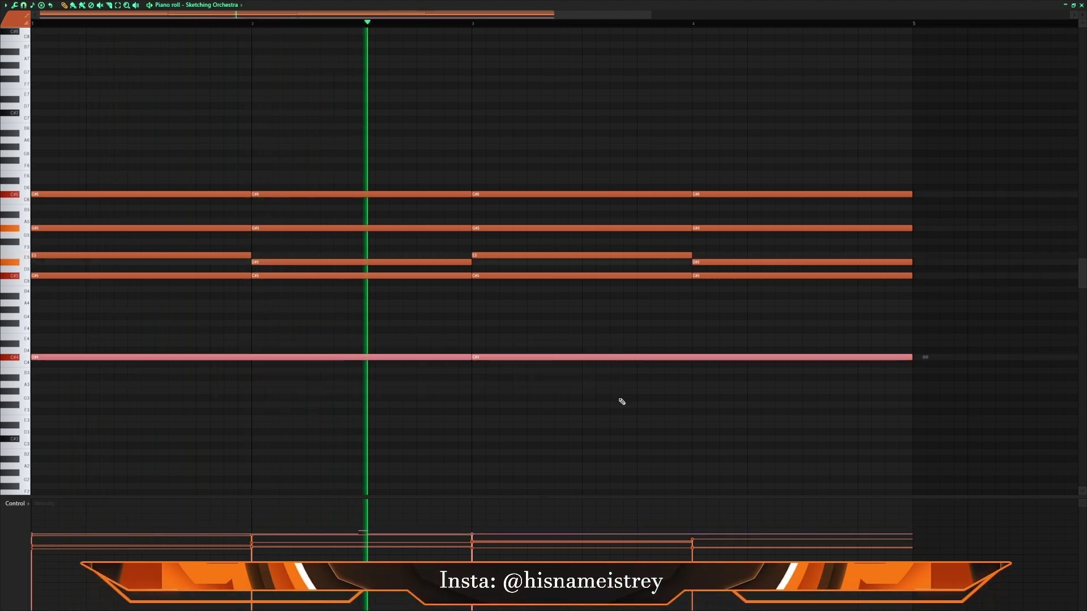
{"action": "left_click", "coordinate": [619, 400]}
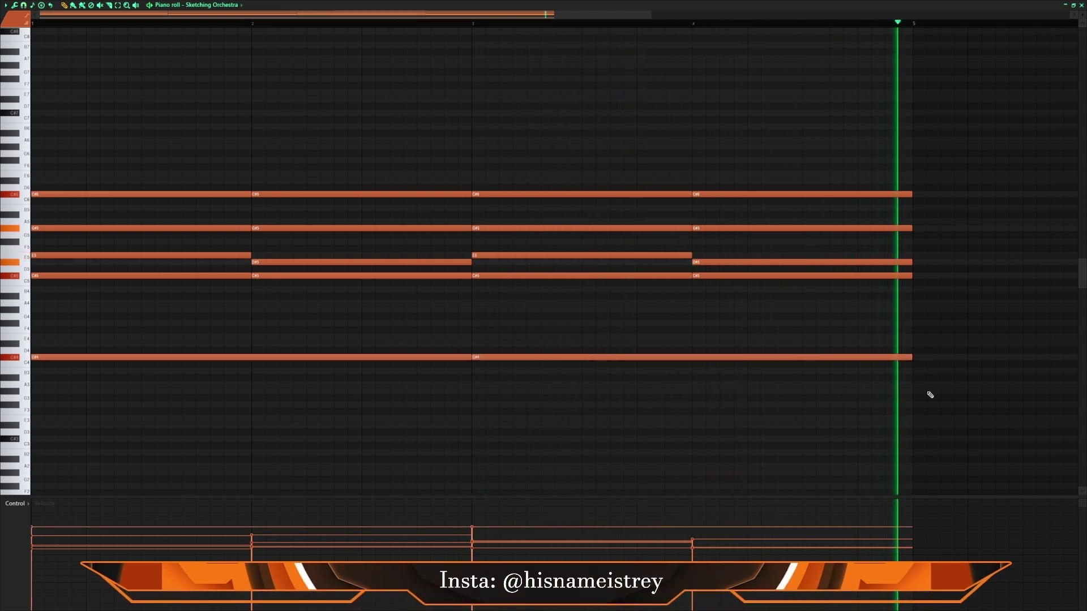
{"action": "key", "text": "space"}
Slice the bar 1 C#6 note at beat 2 and the bar 1 G#5 note halfway through beat 3.
{"action": "scroll", "coordinate": [940, 390], "scroll_direction": "up", "scroll_amount": 2}
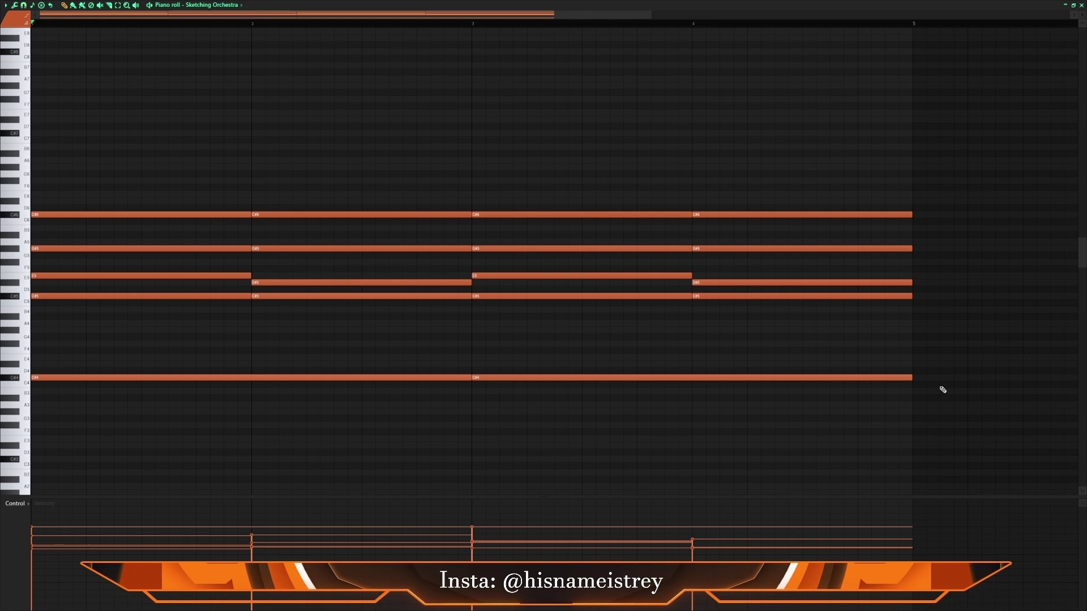
{"action": "scroll", "coordinate": [942, 390], "scroll_direction": "up", "scroll_amount": 2}
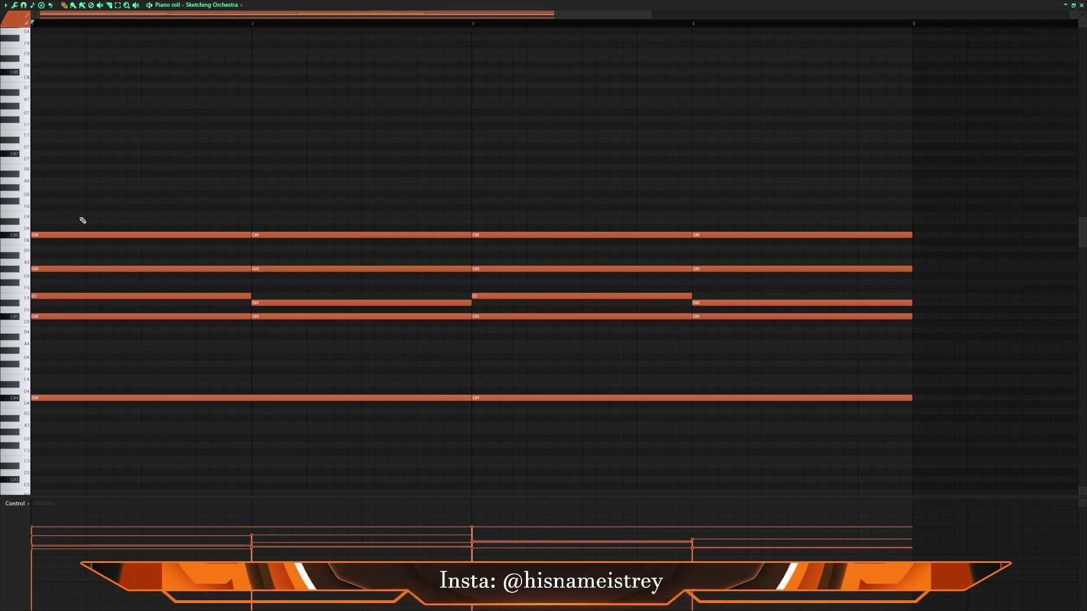
{"action": "key", "text": "c"}
{"action": "left_click_drag", "start_coordinate": [88, 248], "coordinate": [90, 246]}
{"action": "key", "text": "space"}
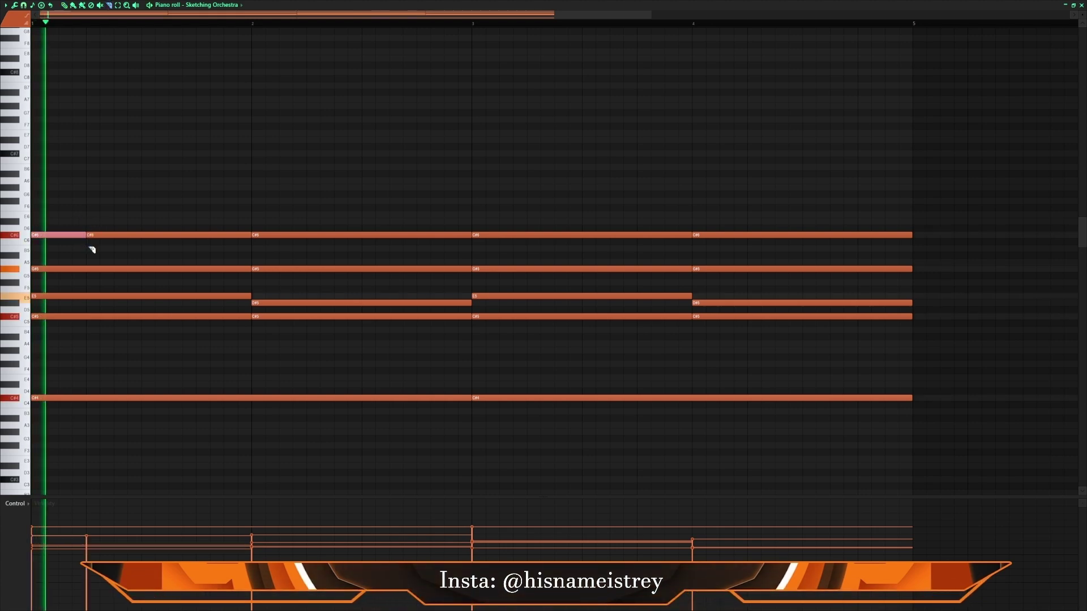
{"action": "left_click_drag", "start_coordinate": [170, 265], "coordinate": [179, 279]}
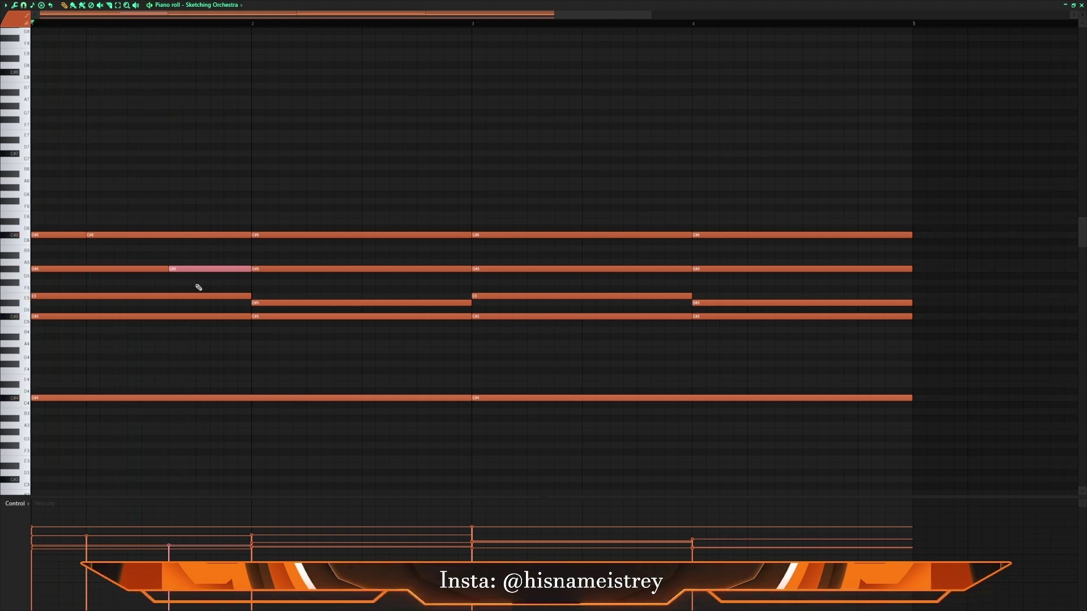
Add a half-beat A5 note at the end of bar 1 and audition it.
{"action": "left_click_drag", "start_coordinate": [196, 262], "coordinate": [635, 262]}
{"action": "key", "text": "space"}
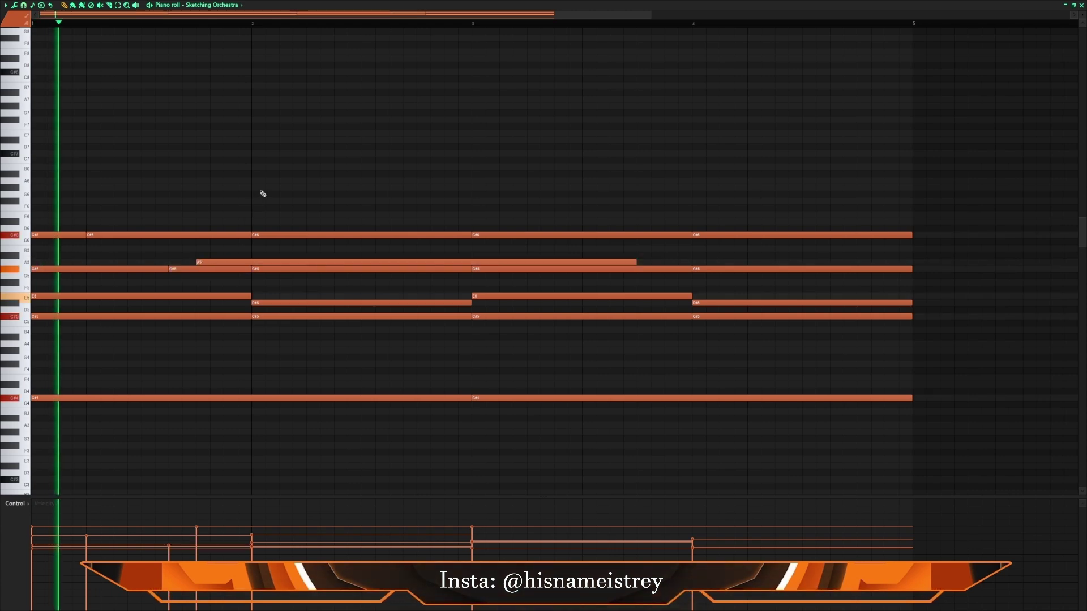
{"action": "left_click_drag", "start_coordinate": [230, 261], "coordinate": [288, 259]}
{"action": "key", "text": "space"}
{"action": "key", "text": "space"}
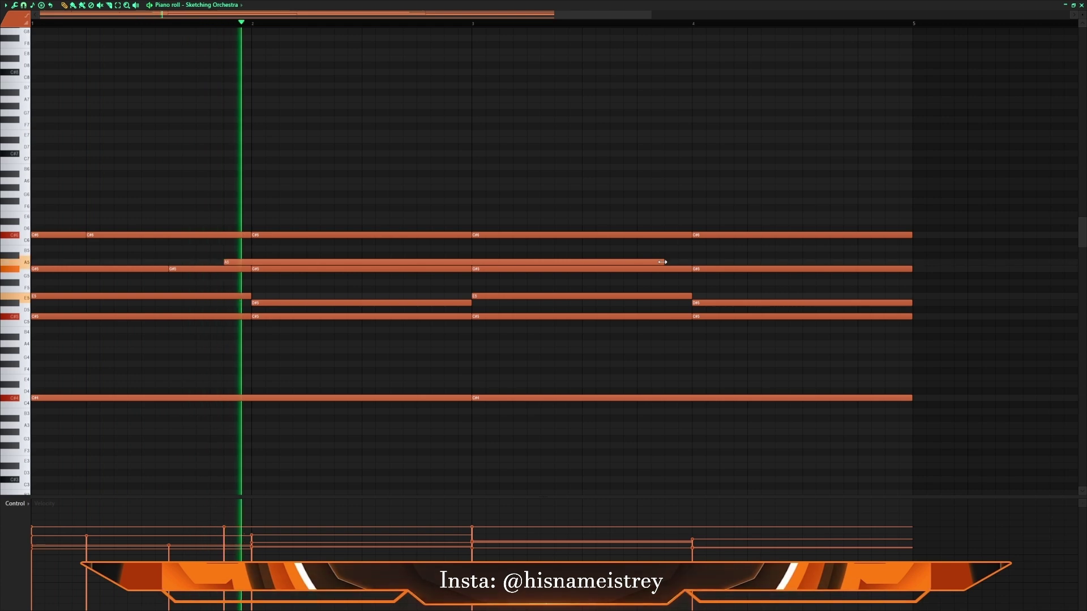
{"action": "left_click_drag", "start_coordinate": [664, 261], "coordinate": [251, 262]}
{"action": "key", "text": "space"}
Lower the velocity of the four chord notes in bar 2 and play the result.
{"action": "left_click_drag", "start_coordinate": [318, 186], "coordinate": [337, 334]}
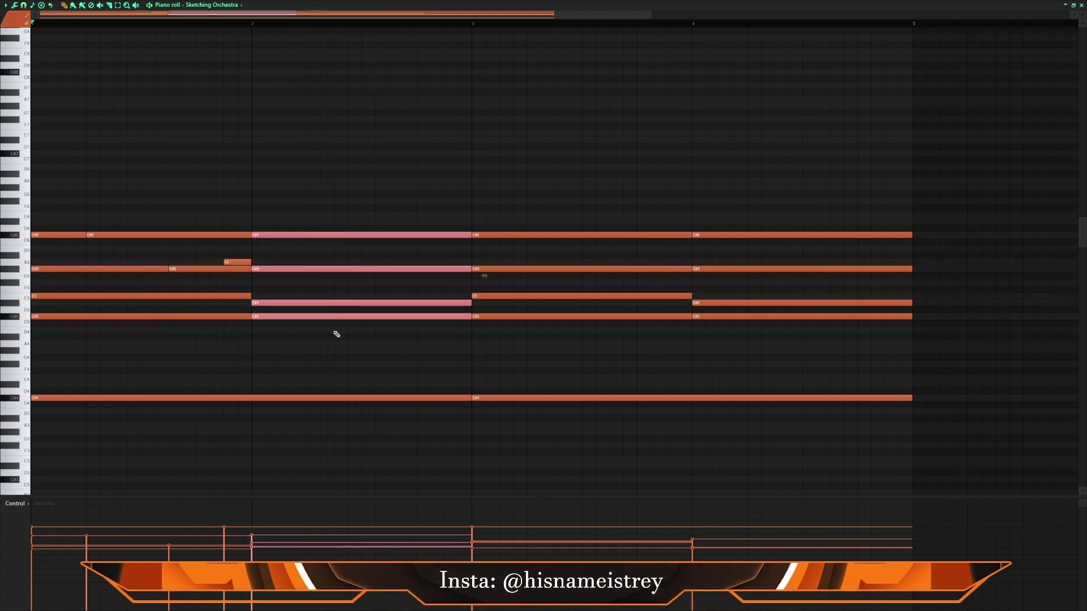
{"action": "left_click", "coordinate": [337, 334]}
{"action": "key", "text": "space"}
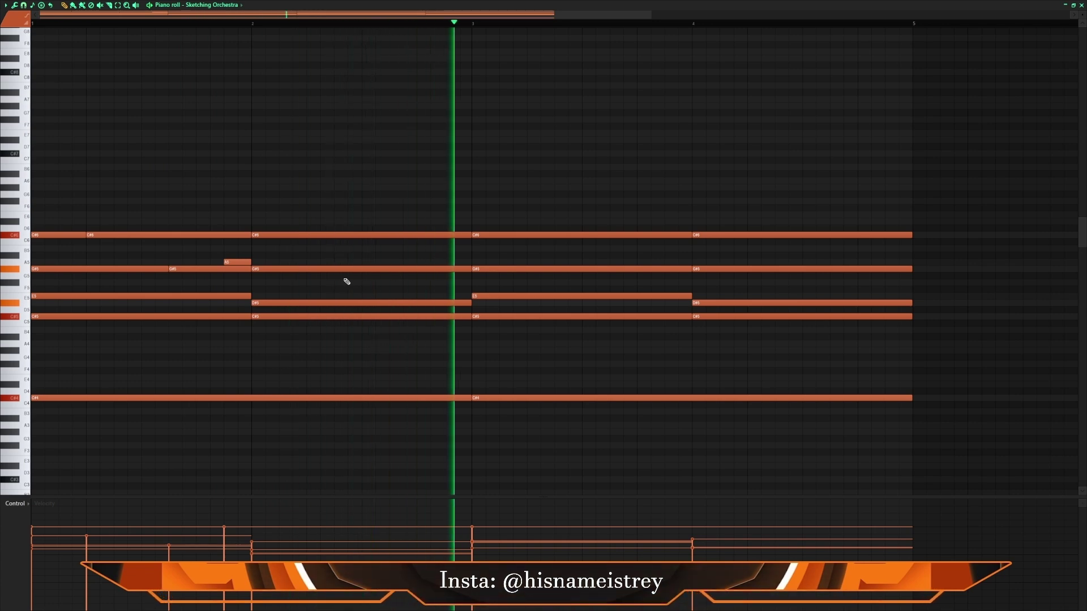
{"action": "key", "text": "space"}
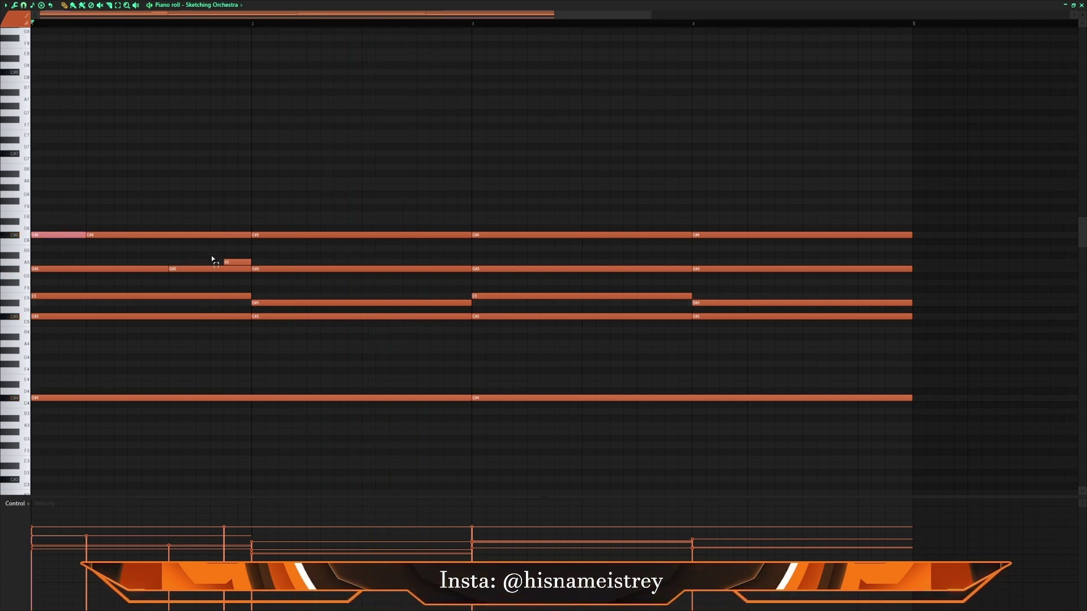
Copy the short C#6, G#5 and A5 notes from bar 1 to the same positions in bar 3.
{"action": "left_click_drag", "start_coordinate": [213, 257], "coordinate": [664, 270]}
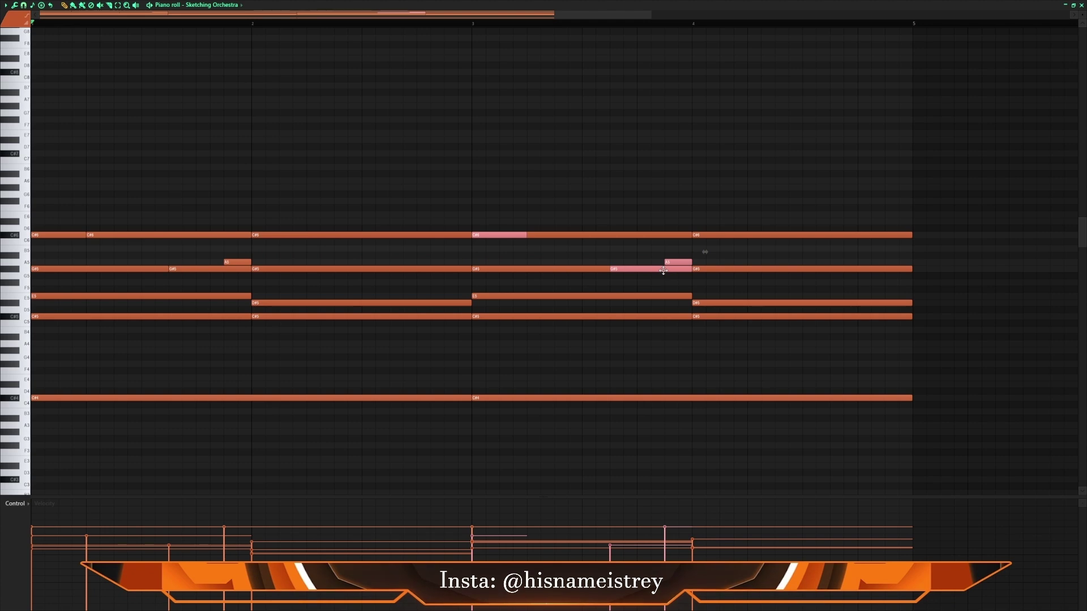
{"action": "left_click", "coordinate": [607, 251]}
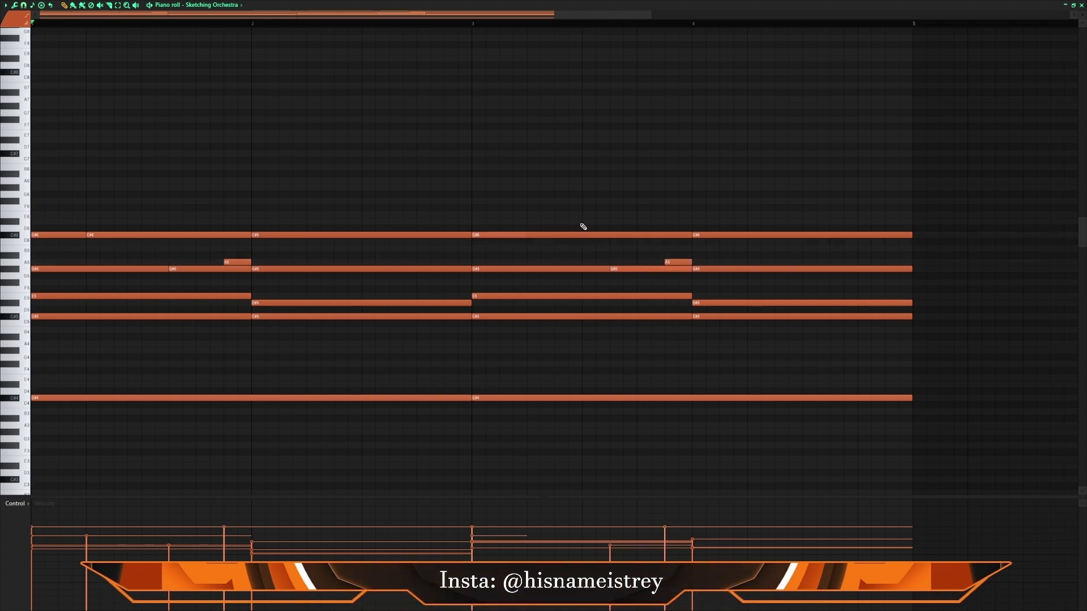
Add a C#6 note from beat 2 to the end of bar 3 and shorten the bar's first G#5 note to end halfway through beat 3.
{"action": "left_click_drag", "start_coordinate": [583, 233], "coordinate": [669, 227]}
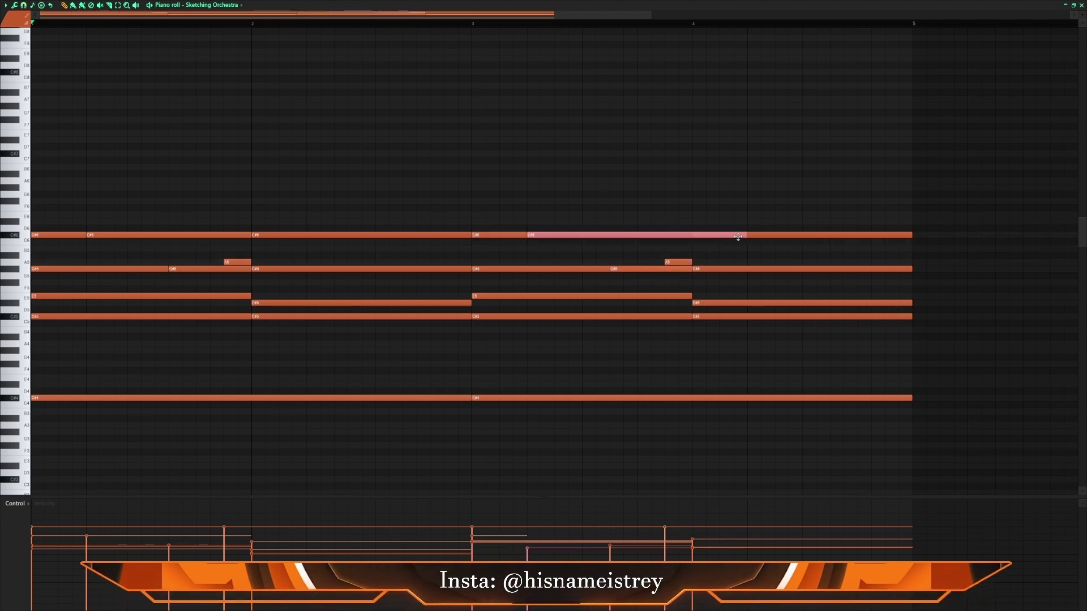
{"action": "left_click_drag", "start_coordinate": [744, 236], "coordinate": [692, 236]}
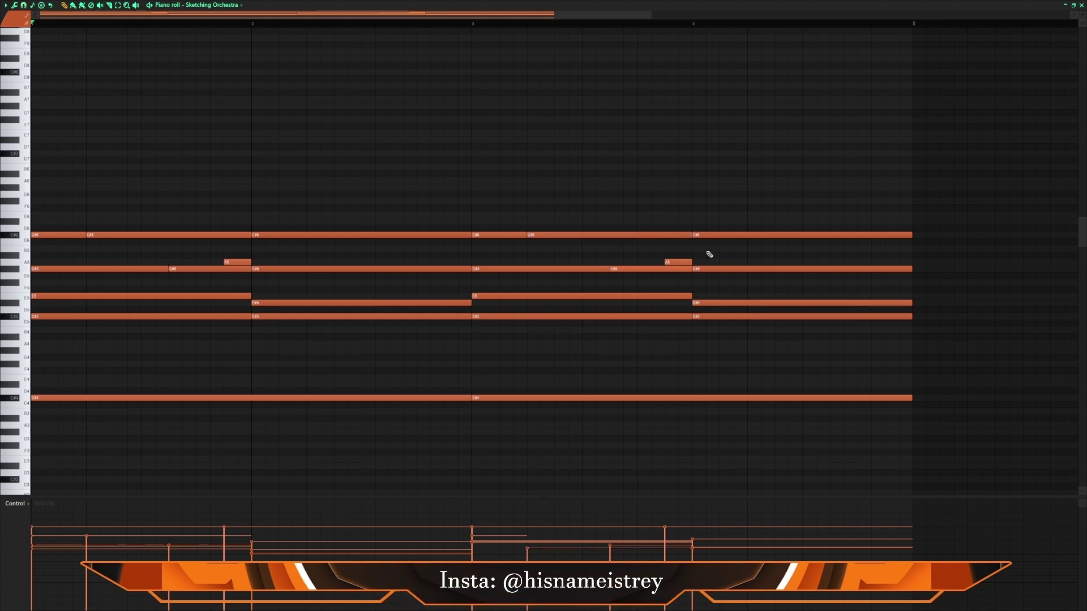
{"action": "left_click", "coordinate": [591, 269]}
{"action": "left_click_drag", "start_coordinate": [658, 269], "coordinate": [608, 269]}
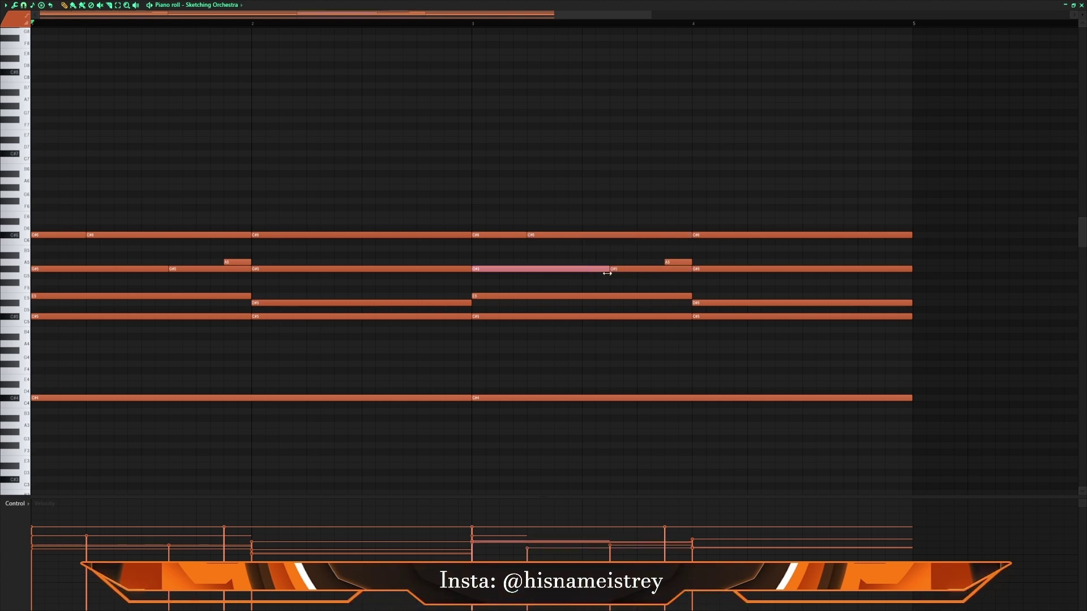
{"action": "left_click", "coordinate": [607, 187]}
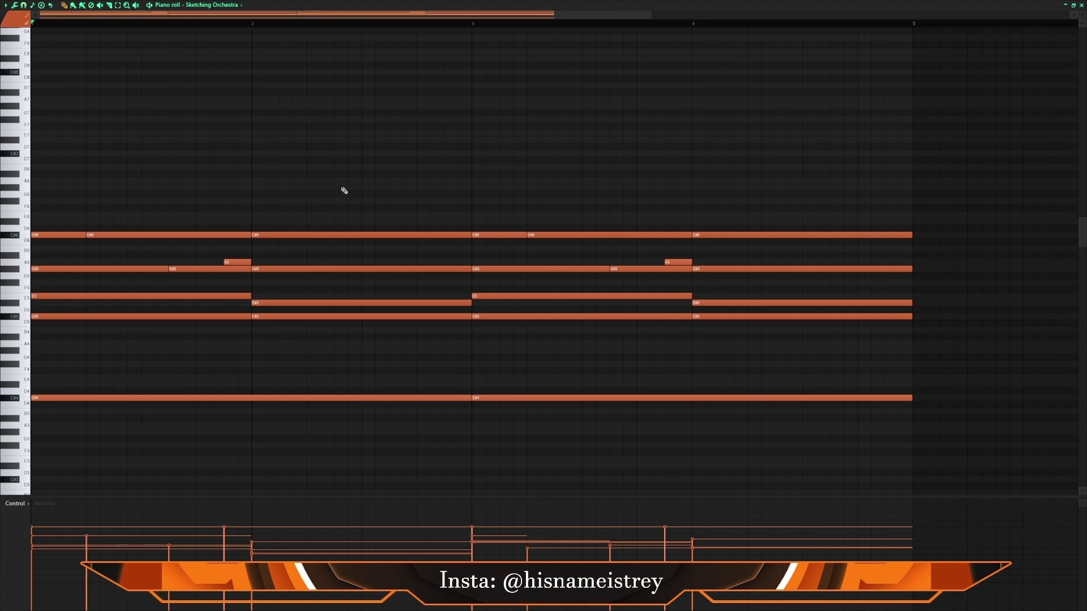
Play back the progression and add an A5 note starting on beat 4 of bar 2.
{"action": "key", "text": "space"}
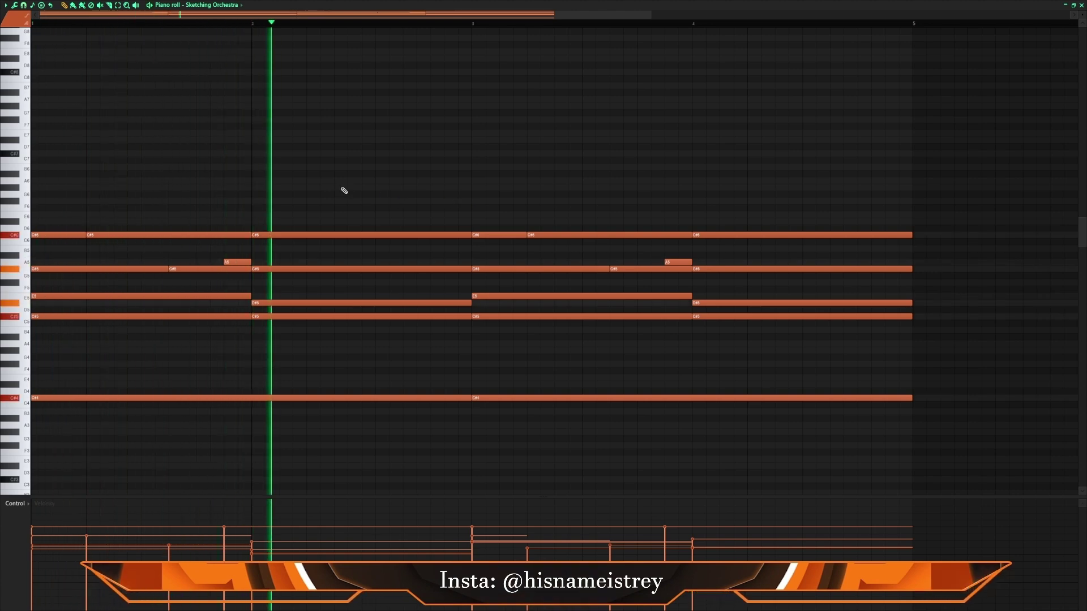
{"action": "key", "text": "space"}
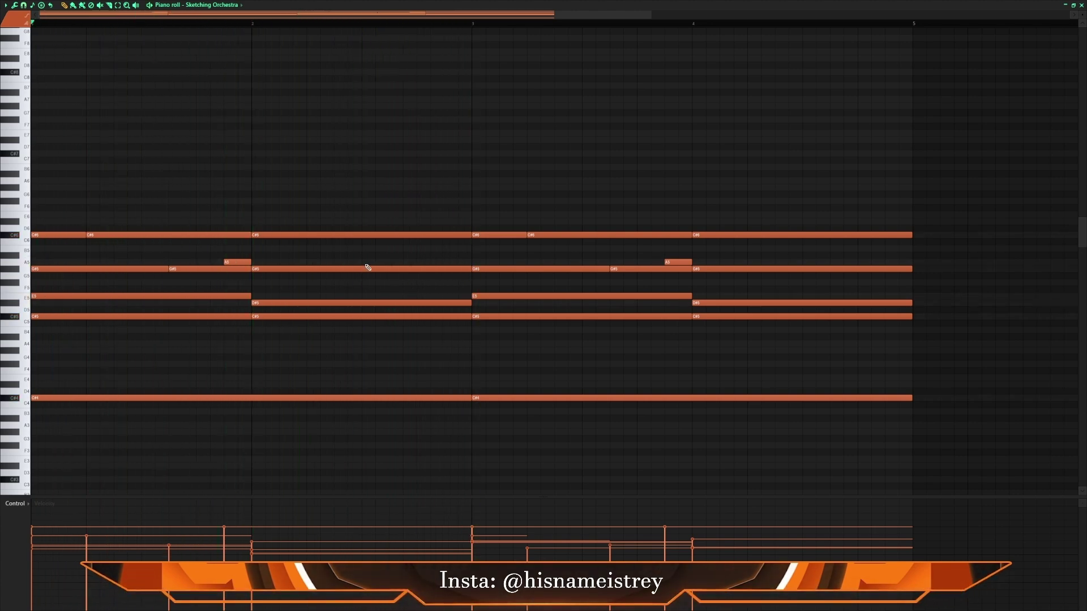
{"action": "key", "text": "space"}
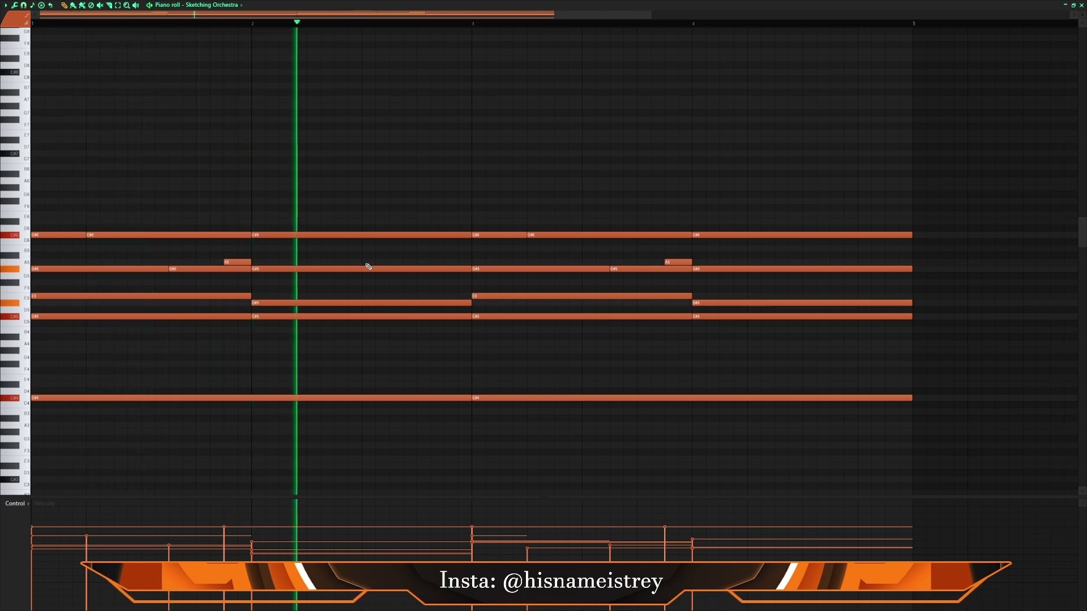
{"action": "left_click", "coordinate": [419, 262]}
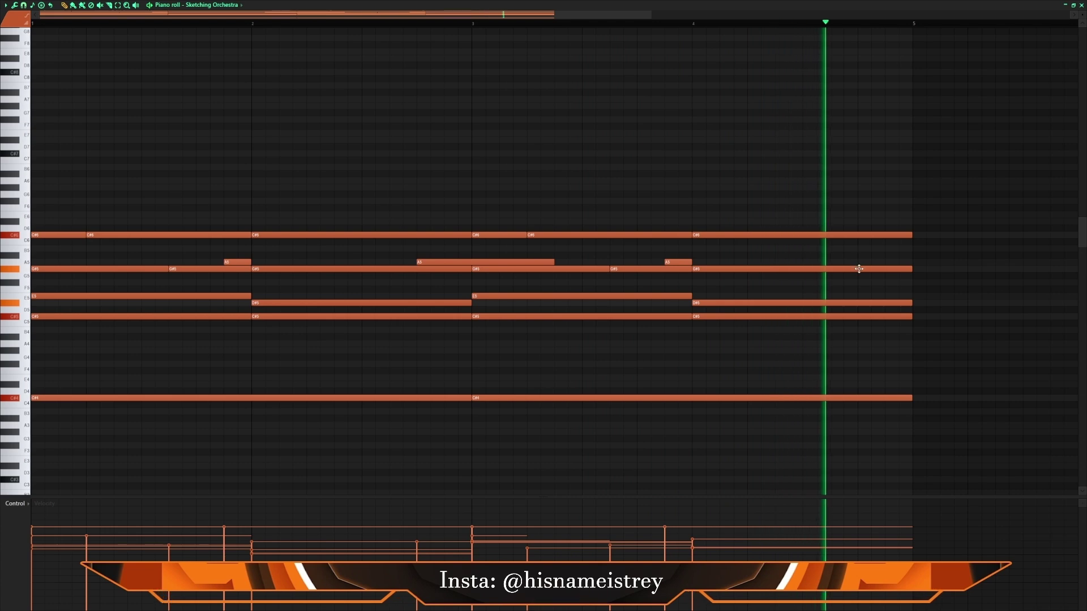
{"action": "key", "text": "space"}
Add a one-beat G#5 note on beat 4 of bar 4 and play the pattern.
{"action": "left_click_drag", "start_coordinate": [707, 263], "coordinate": [628, 248]}
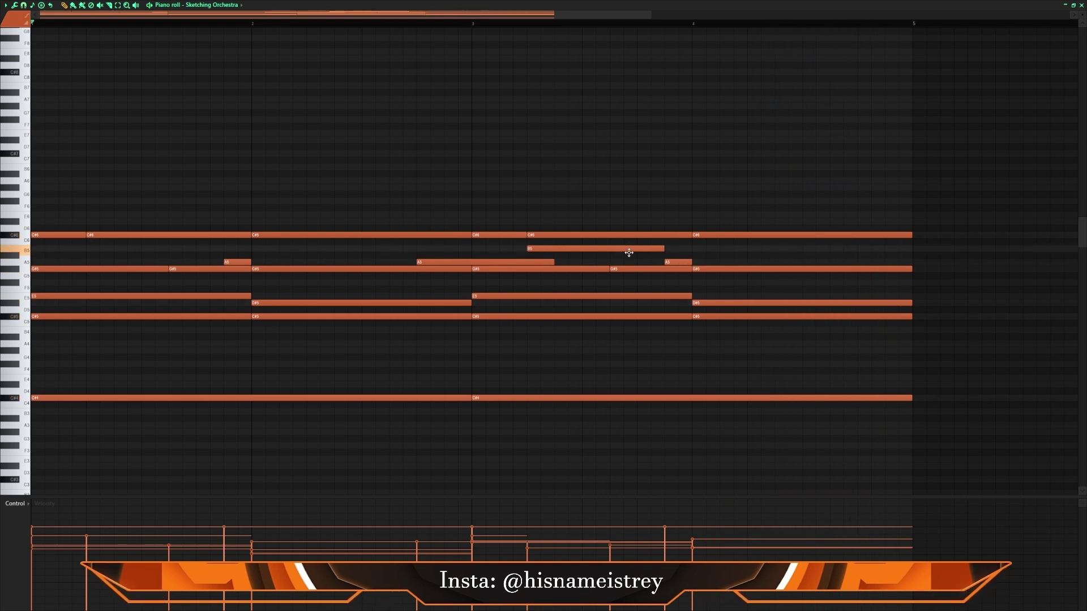
{"action": "right_click", "coordinate": [629, 247]}
{"action": "left_click_drag", "start_coordinate": [900, 274], "coordinate": [863, 267]}
{"action": "key", "text": "space"}
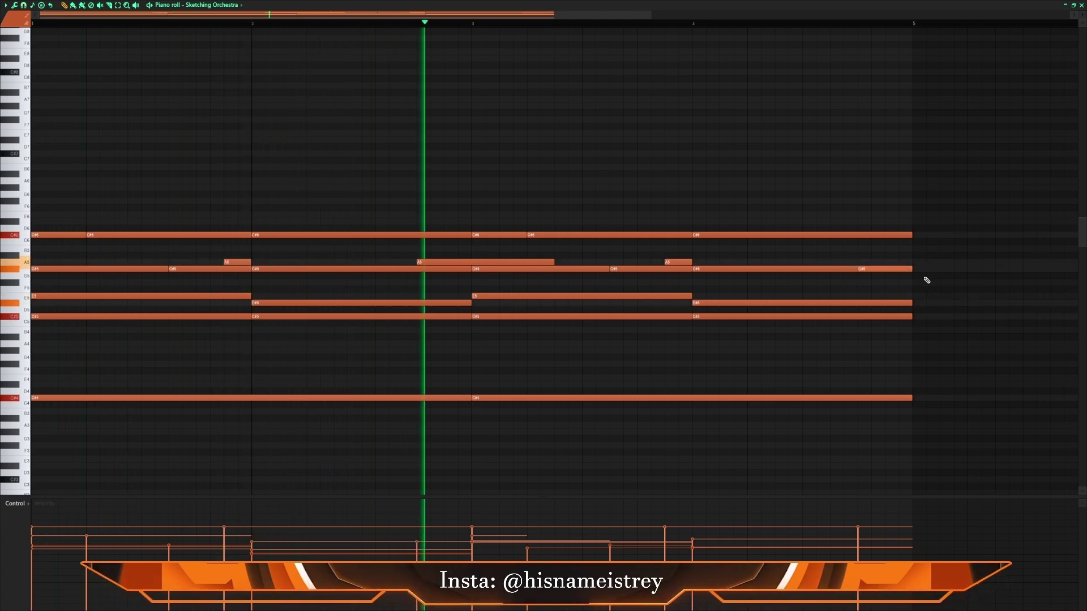
Shorten the A5 note on beat 4 of bar 2 to one beat and lower it to G#5.
{"action": "left_click_drag", "start_coordinate": [553, 262], "coordinate": [471, 261]}
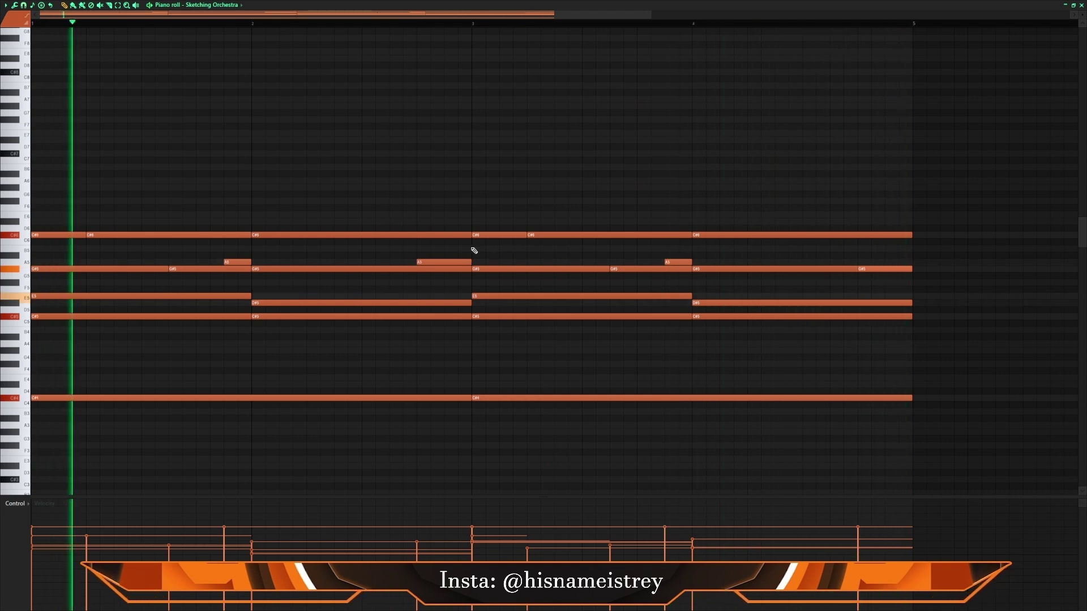
{"action": "left_click_drag", "start_coordinate": [448, 262], "coordinate": [447, 271]}
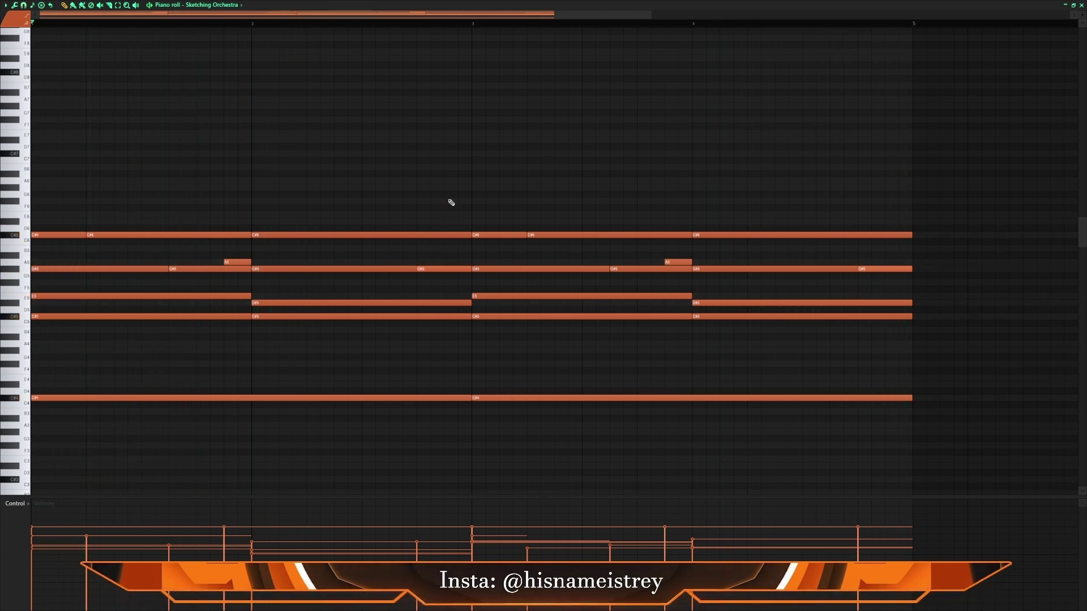
{"action": "key", "text": "space"}
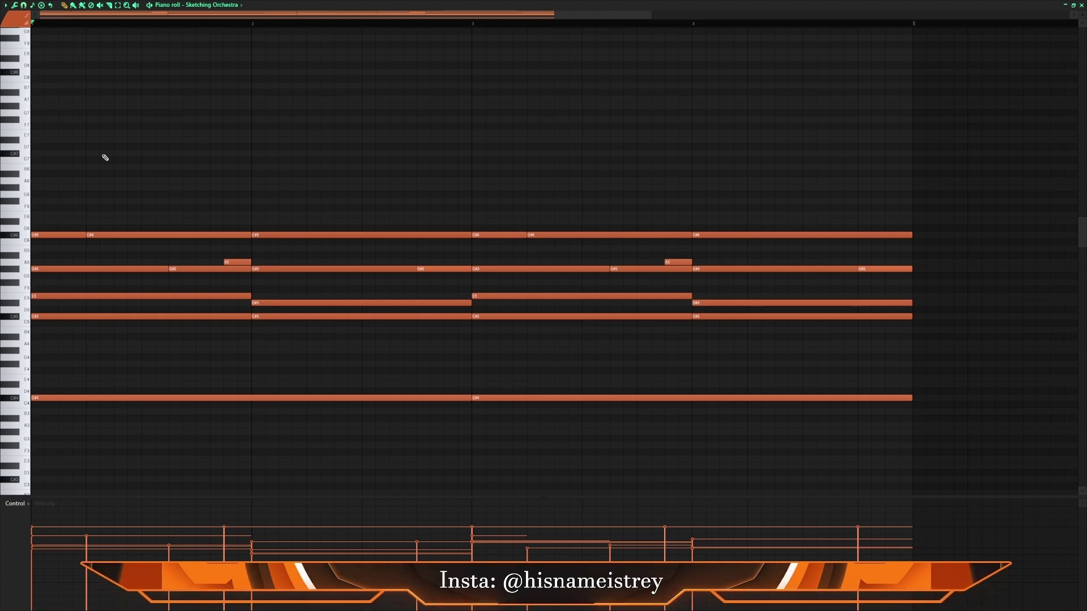
Add a descending run of half-beat E7, D#7 and C#7 notes starting on beat 2 of bar 1 and audition it.
{"action": "left_click", "coordinate": [88, 132]}
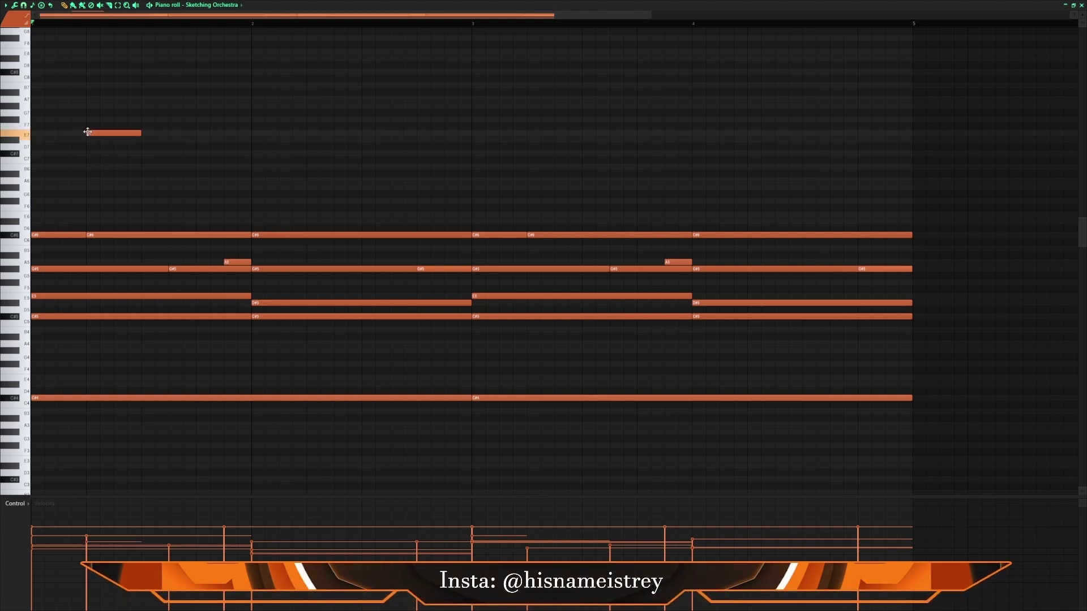
{"action": "left_click", "coordinate": [119, 140]}
{"action": "left_click", "coordinate": [146, 154]}
{"action": "key", "text": "space"}
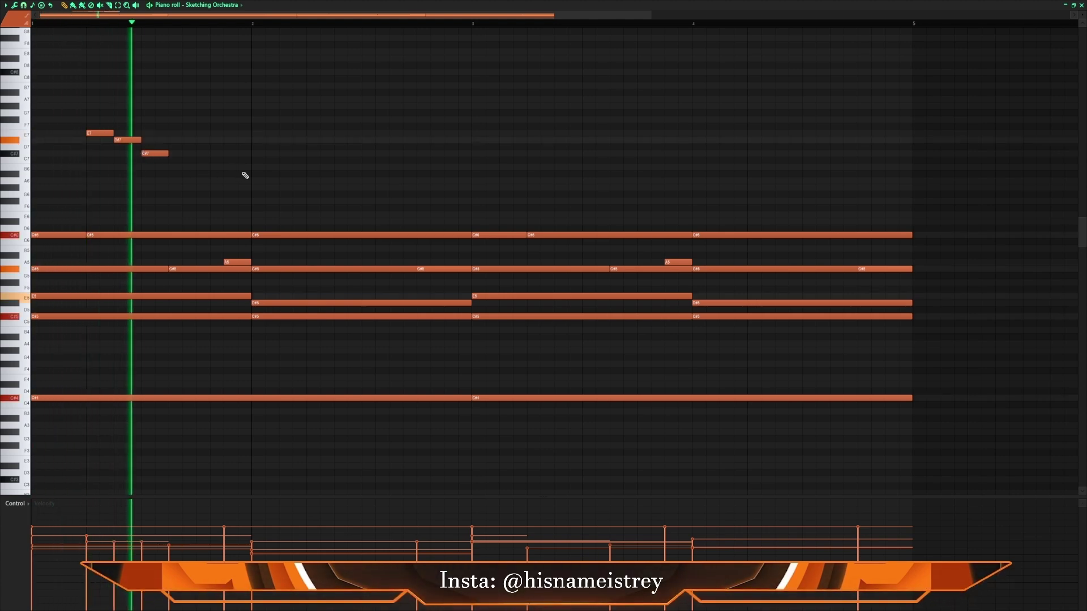
{"action": "key", "text": "space"}
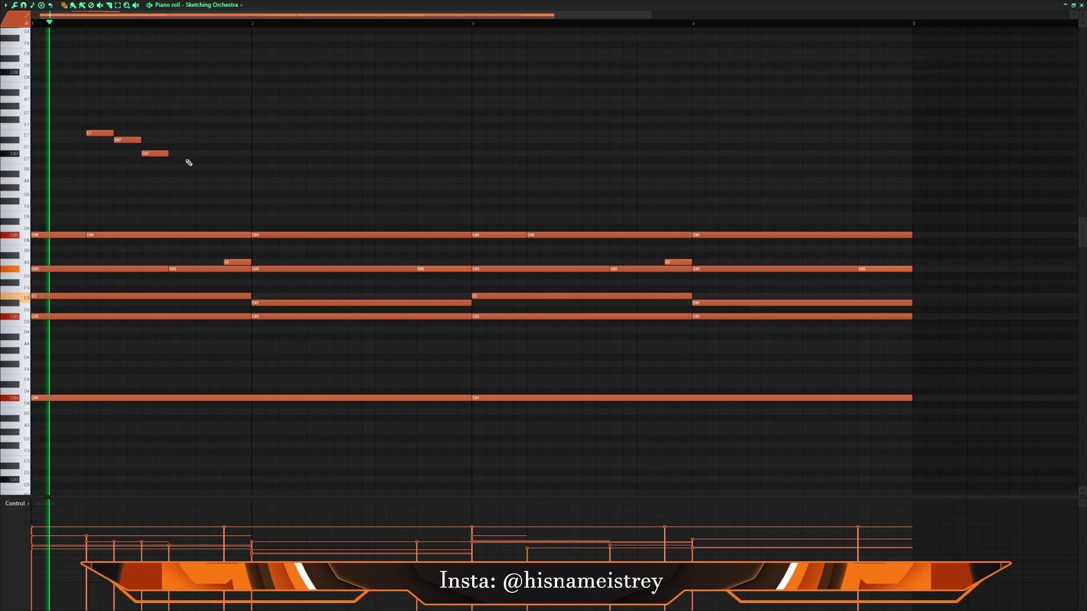
{"action": "key", "text": "space"}
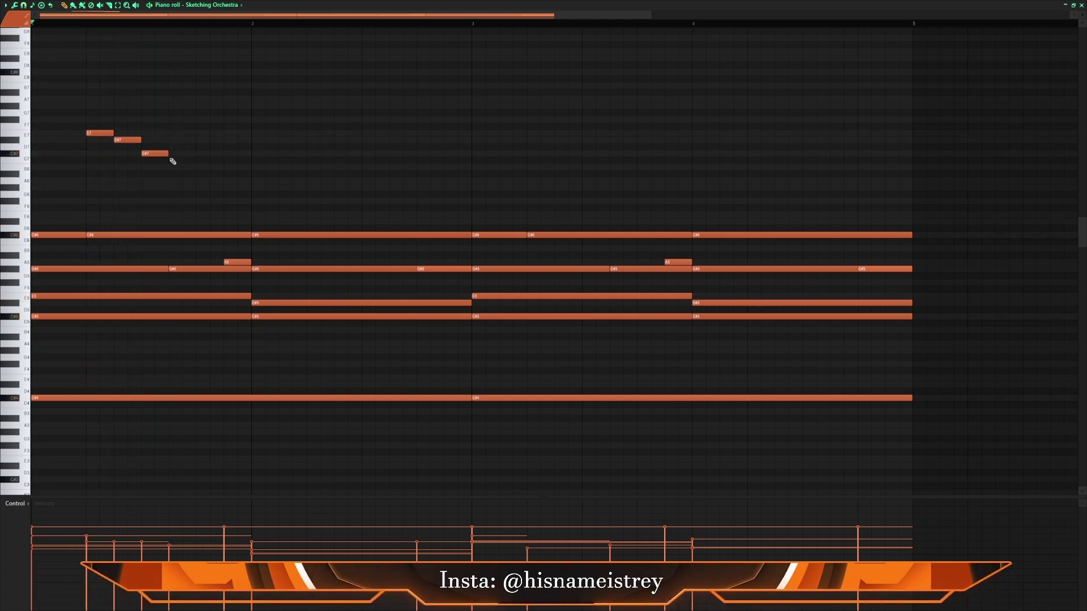
Add a G#6 note from halfway through beat 3 to the end of bar 1 and play the melody.
{"action": "left_click", "coordinate": [173, 164]}
{"action": "key", "text": "space"}
{"action": "left_click_drag", "start_coordinate": [180, 165], "coordinate": [247, 188]}
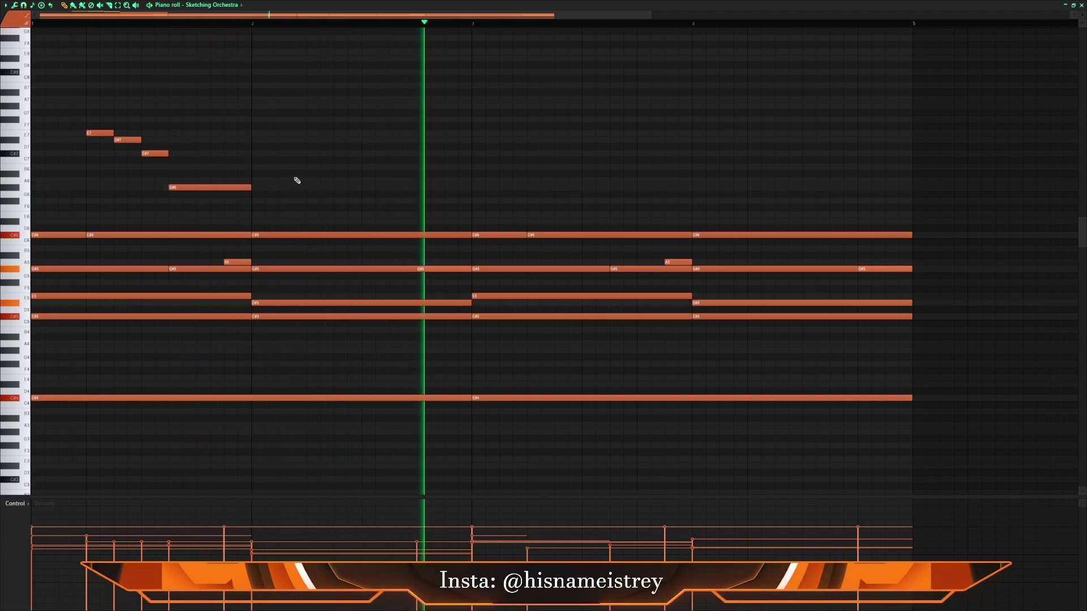
{"action": "key", "text": "space"}
Extend the G#6 melody note to the end of bar 2, duplicate the four melody notes into bars 3 and 4, and audition them.
{"action": "left_click_drag", "start_coordinate": [251, 187], "coordinate": [87, 122]}
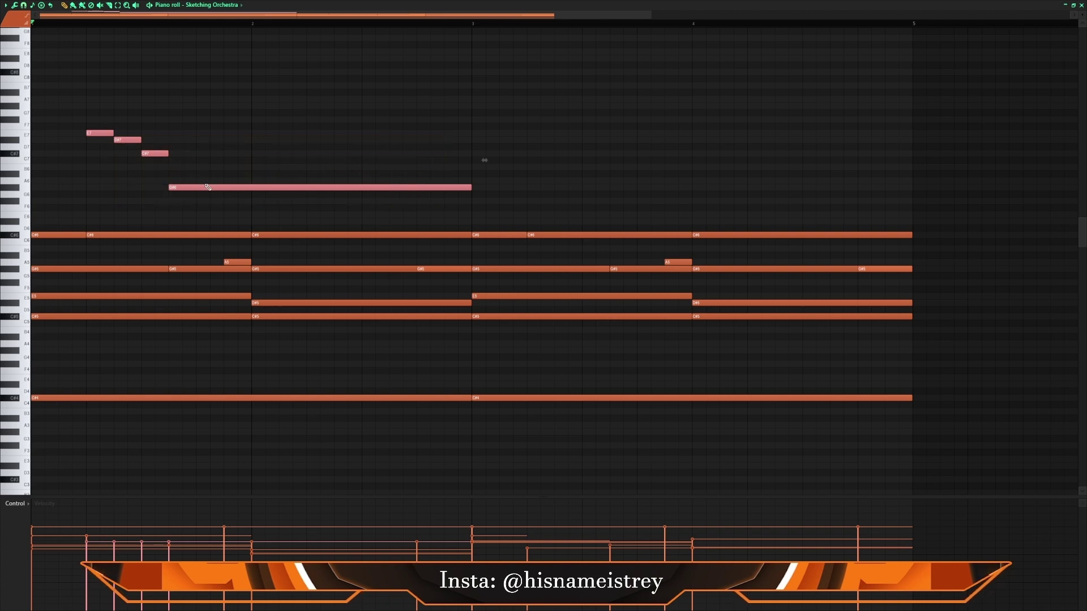
{"action": "left_click_drag", "start_coordinate": [208, 188], "coordinate": [649, 187]}
{"action": "key", "text": "ctrl+d"}
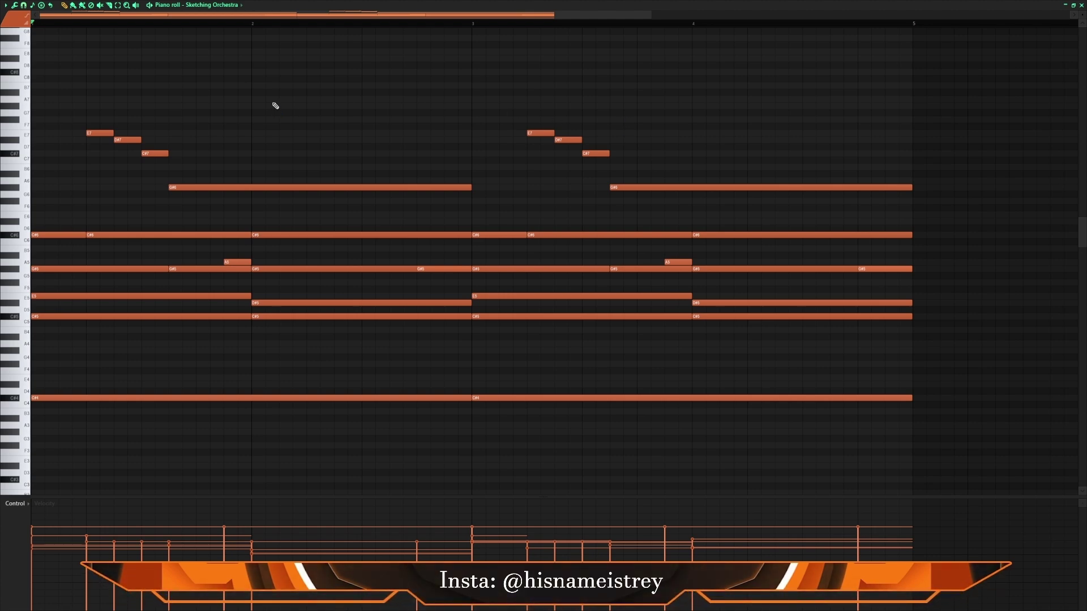
{"action": "key", "text": "space"}
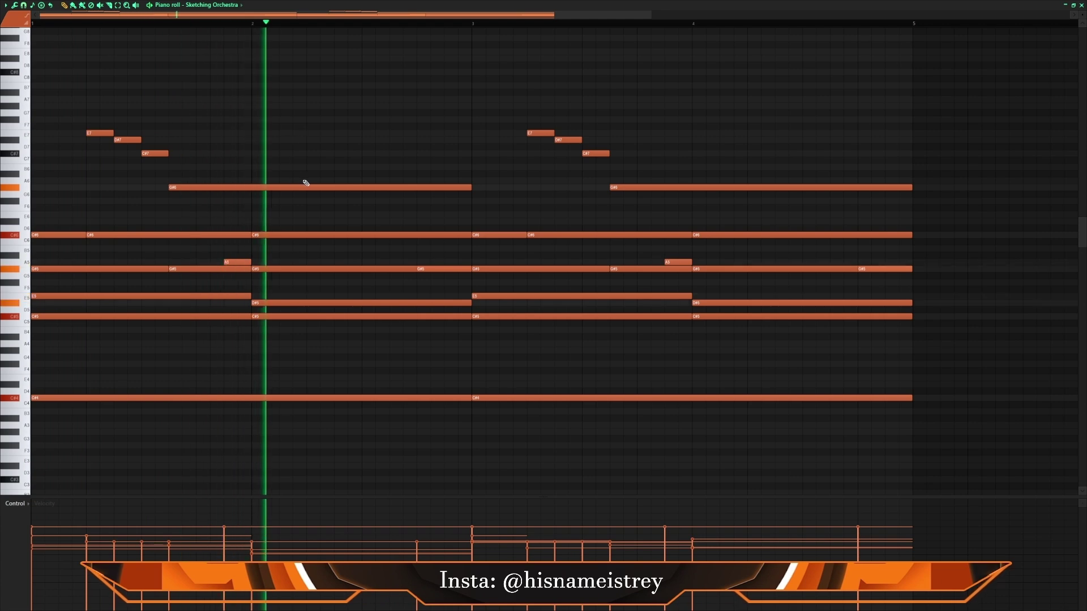
{"action": "key", "text": "space"}
{"action": "key", "text": "space"}
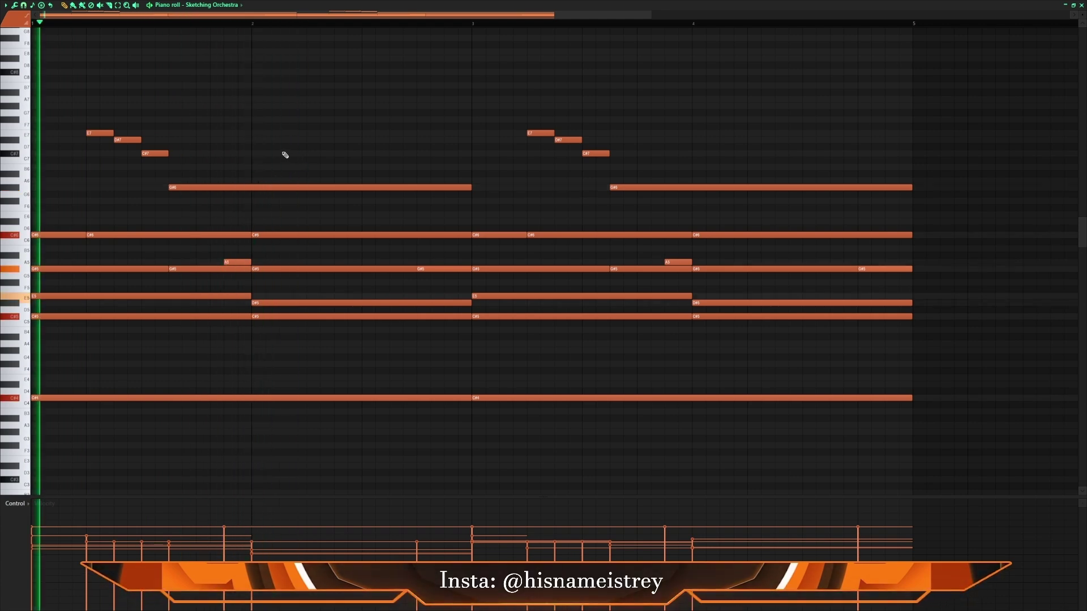
{"action": "key", "text": "space"}
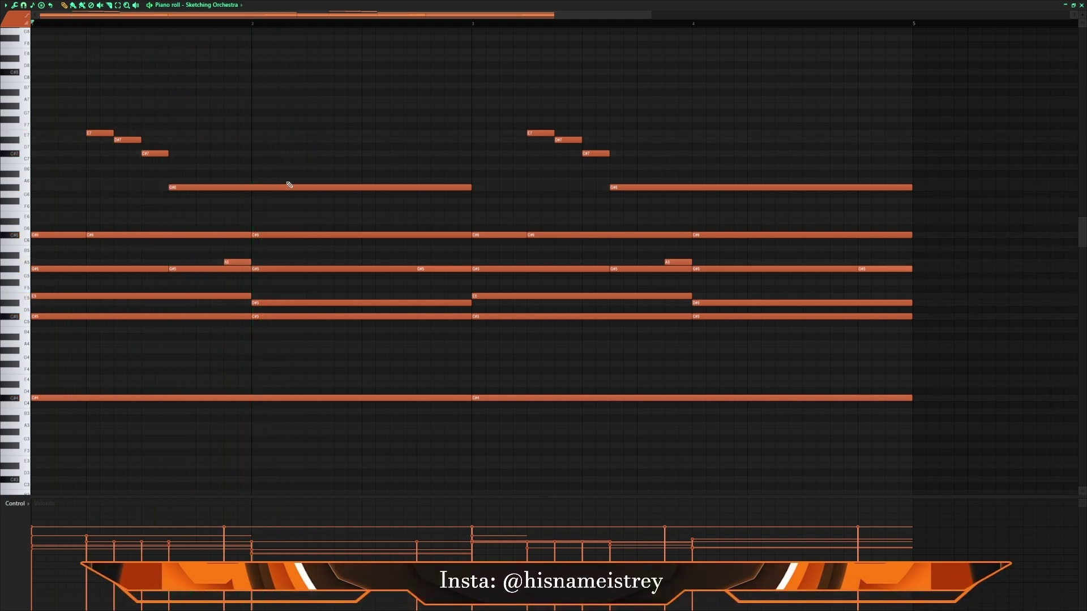
Add A6 notes starting half a beat into bars 2 and 4, each lasting until the end of its bar.
{"action": "left_click", "coordinate": [279, 179]}
{"action": "key", "text": "space"}
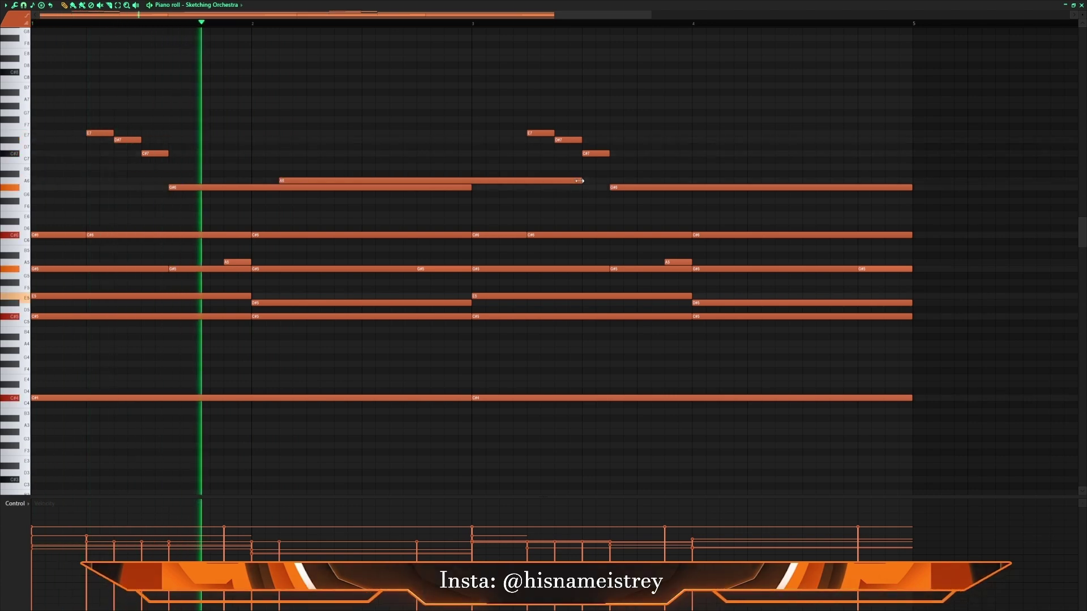
{"action": "key", "text": "space"}
{"action": "left_click_drag", "start_coordinate": [579, 181], "coordinate": [474, 188]}
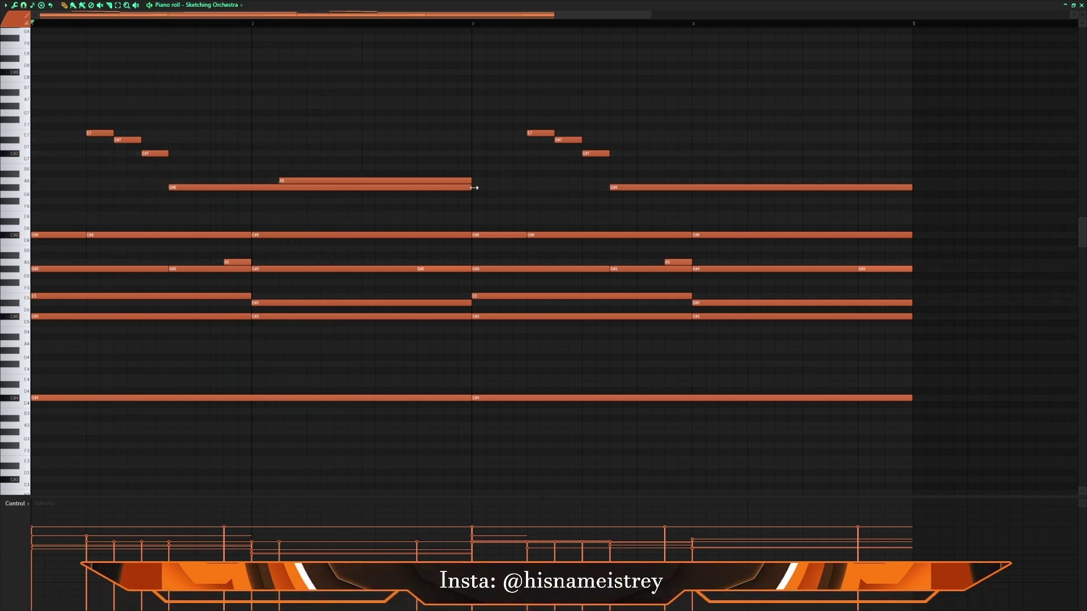
{"action": "left_click_drag", "start_coordinate": [713, 180], "coordinate": [813, 180]}
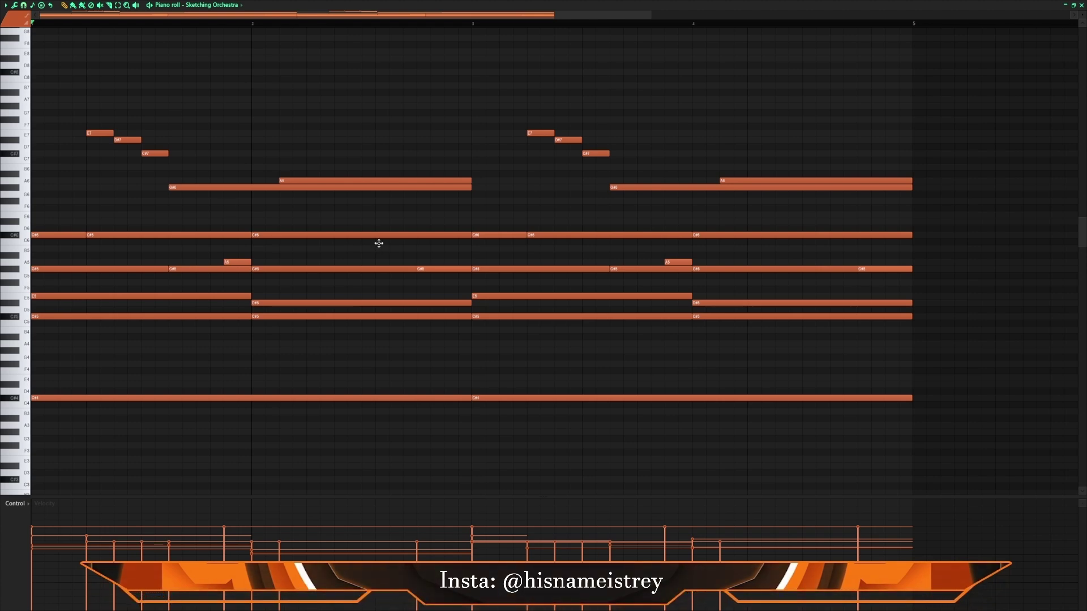
Raise all the melody notes above the chords by one octave and play the result.
{"action": "scroll", "coordinate": [379, 243], "scroll_direction": "up", "scroll_amount": 2}
{"action": "left_click_drag", "start_coordinate": [68, 131], "coordinate": [829, 240]}
{"action": "key", "text": "ctrl+Up"}
{"action": "key", "text": "space"}
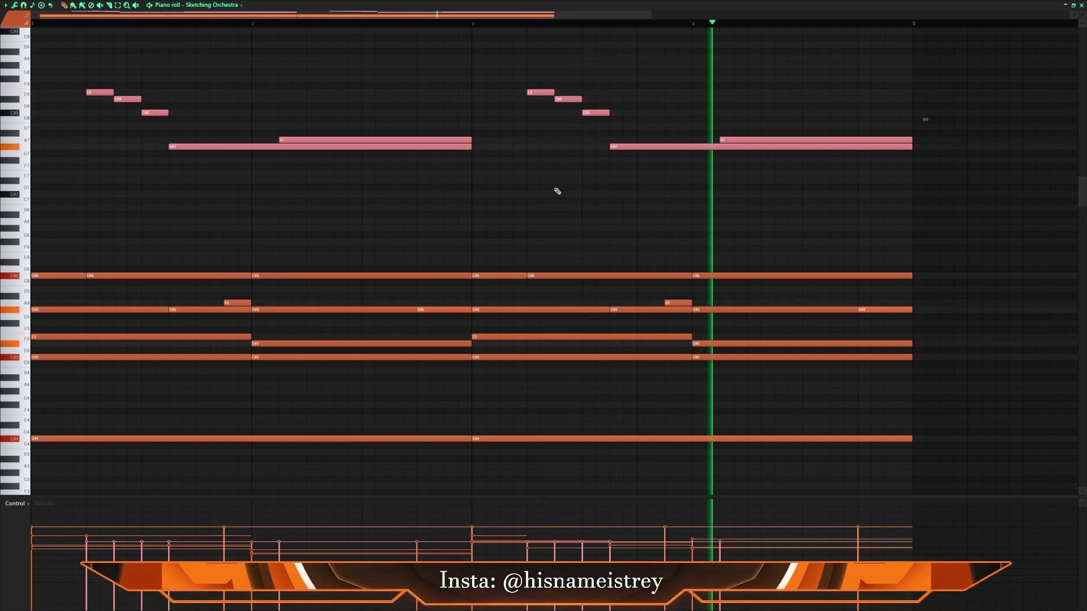
{"action": "left_click", "coordinate": [601, 195], "text": "ctrl"}
{"action": "key", "text": "space"}
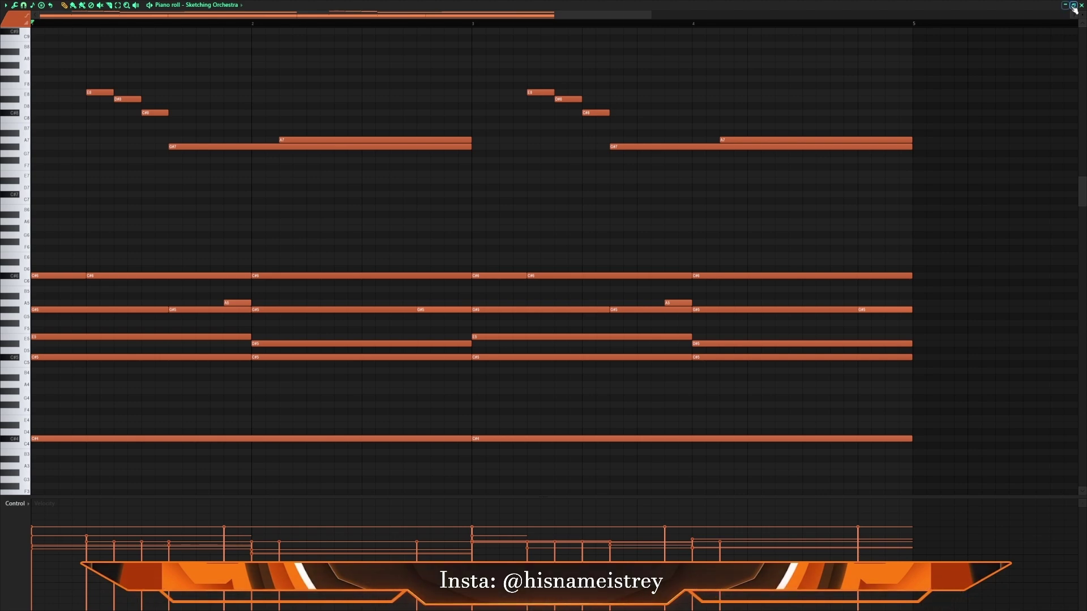
Restore the piano roll to its smaller window size, review all the notes, and close it to return to the playlist.
{"action": "left_click", "coordinate": [1073, 5]}
{"action": "scroll", "coordinate": [553, 200], "scroll_direction": "down", "scroll_amount": 3}
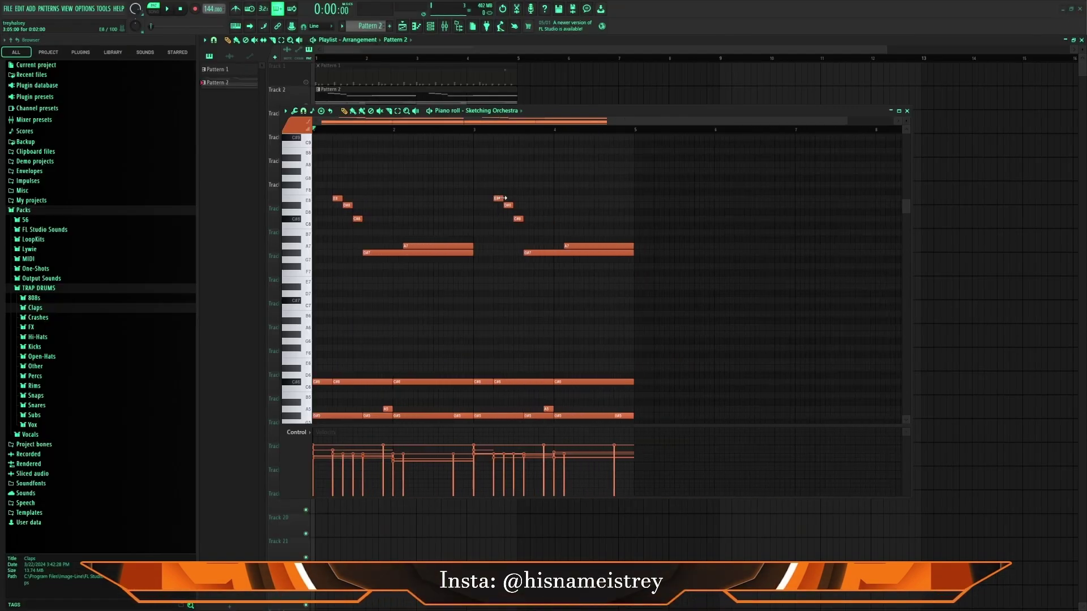
{"action": "left_click_drag", "start_coordinate": [907, 127], "coordinate": [906, 140]}
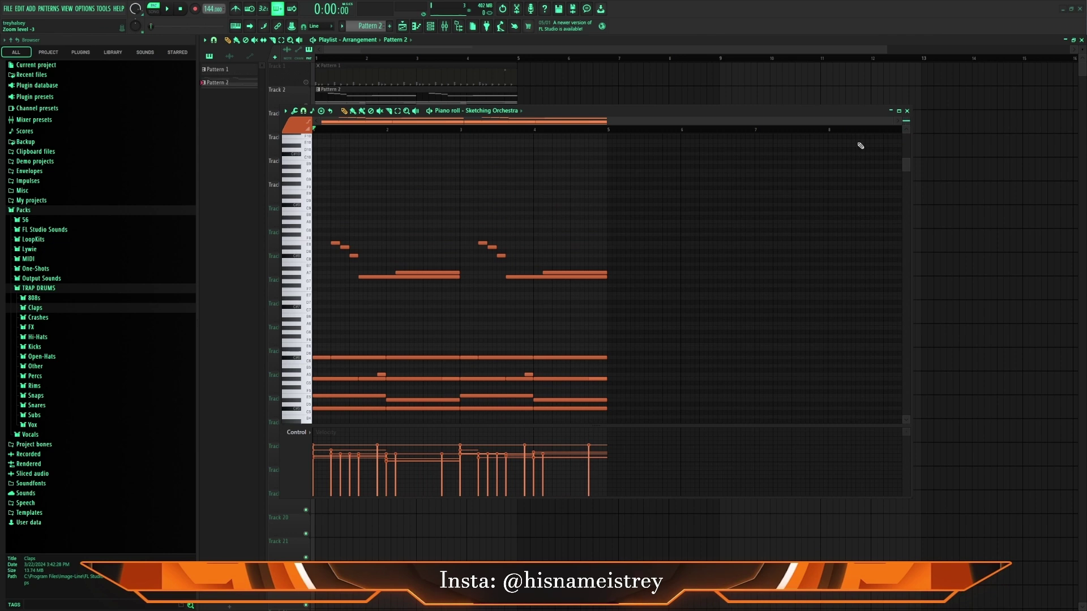
{"action": "scroll", "coordinate": [709, 233], "scroll_direction": "down", "scroll_amount": 6}
{"action": "scroll", "coordinate": [671, 211], "scroll_direction": "down", "scroll_amount": 1}
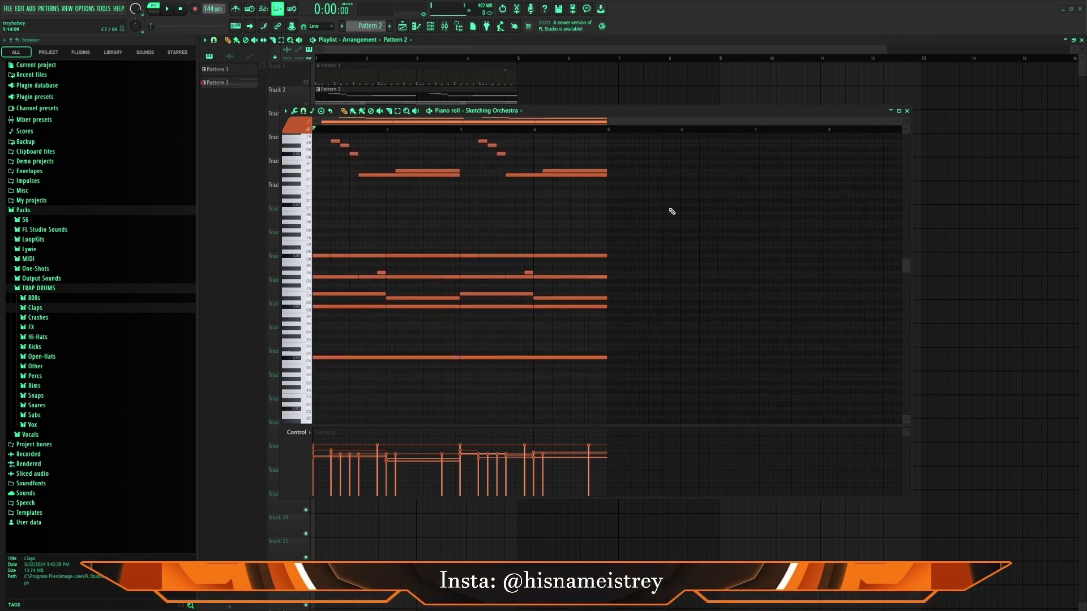
{"action": "scroll", "coordinate": [655, 206], "scroll_direction": "up", "scroll_amount": 3}
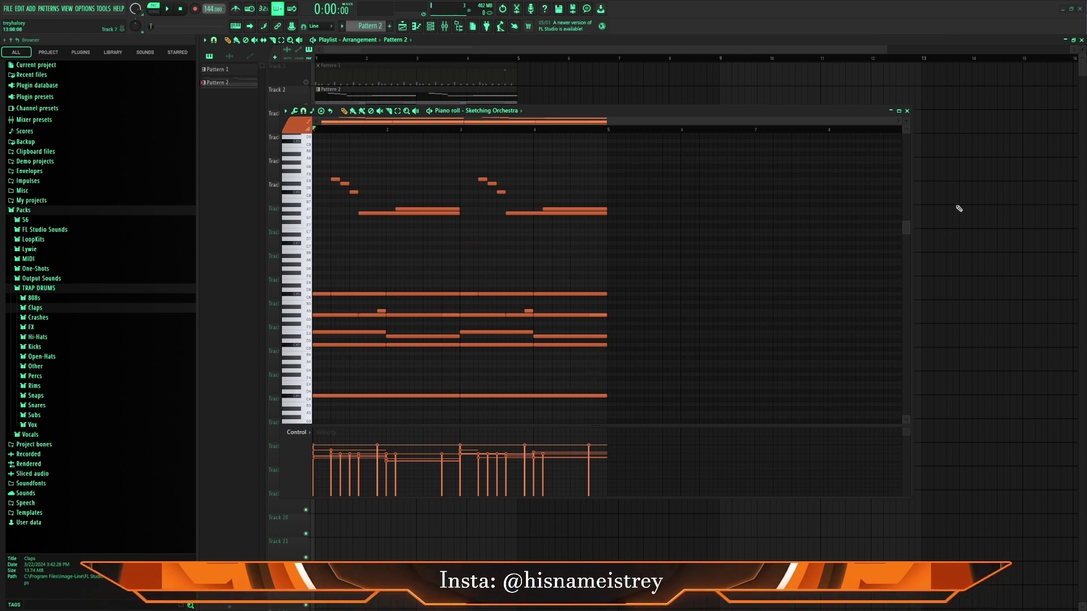
{"action": "left_click", "coordinate": [906, 111]}
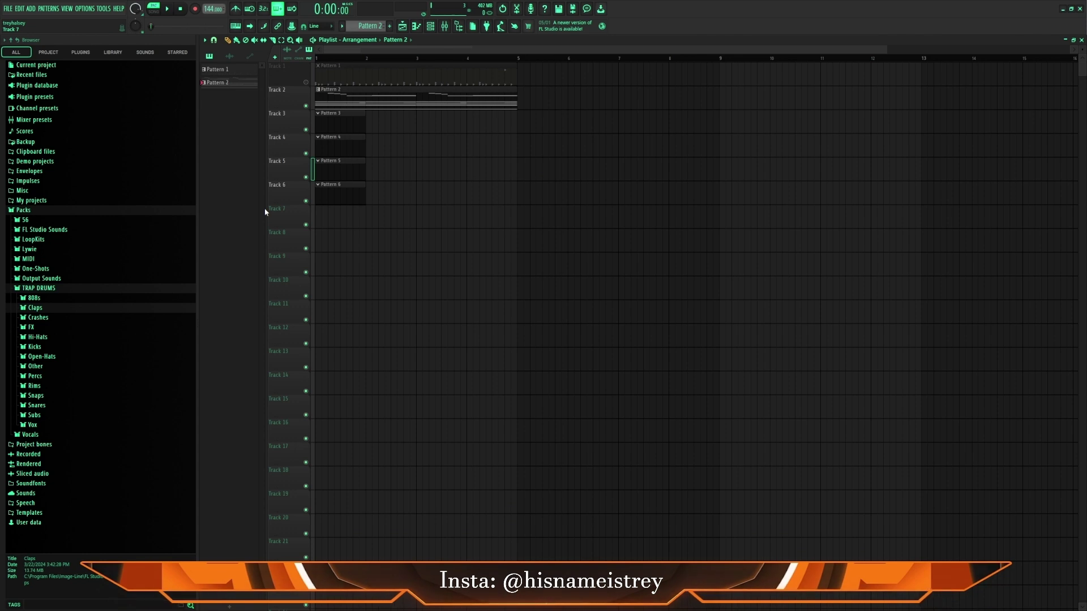
{"action": "left_click", "coordinate": [31, 8]}
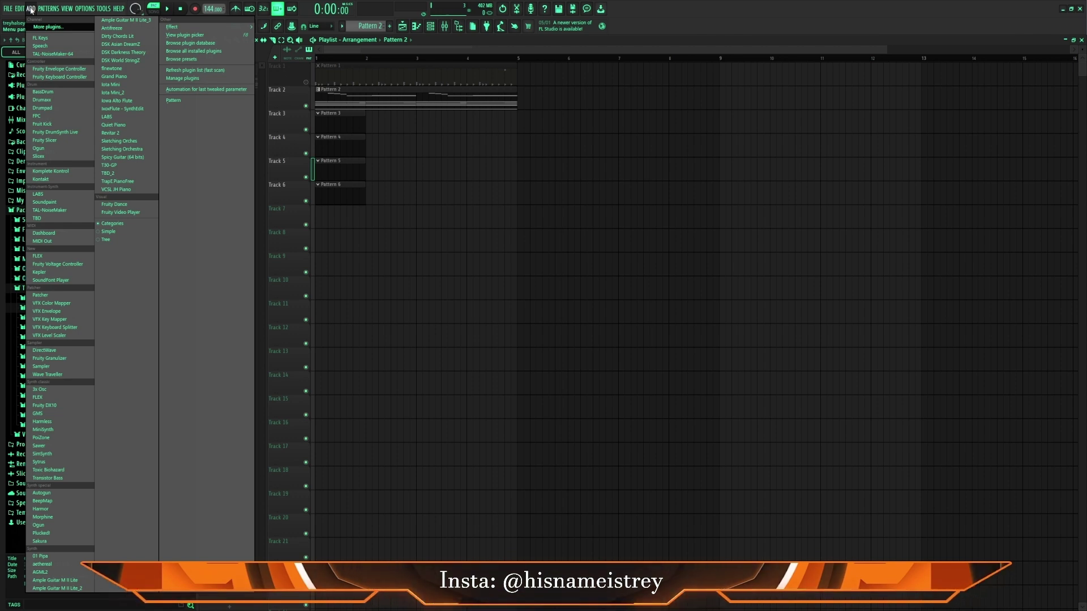
{"action": "mouse_move", "coordinate": [118, 8]}
{"action": "mouse_move", "coordinate": [29, 11]}
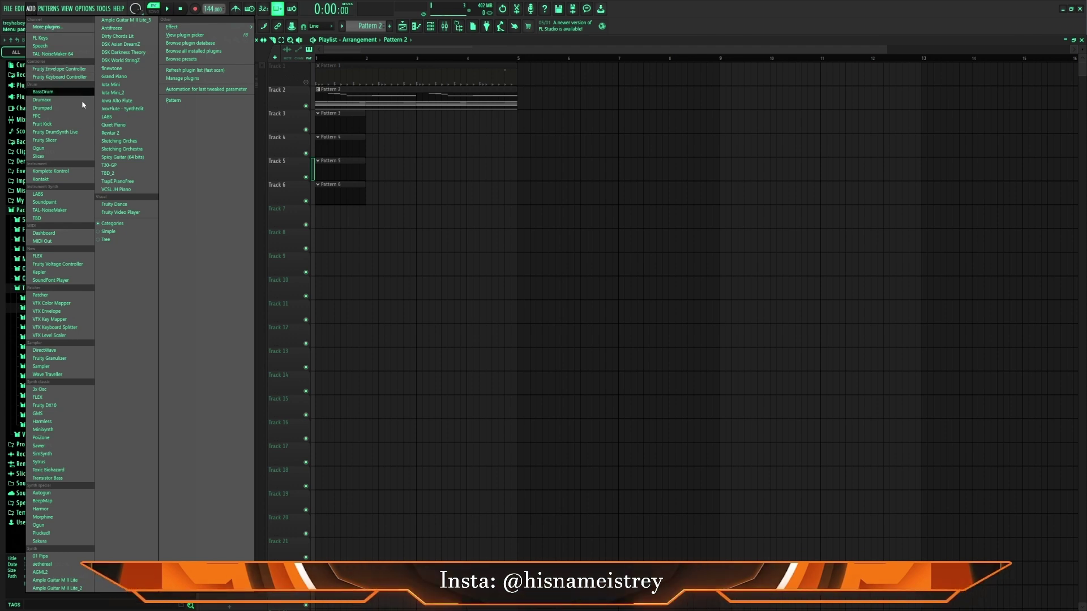
{"action": "left_click", "coordinate": [122, 149]}
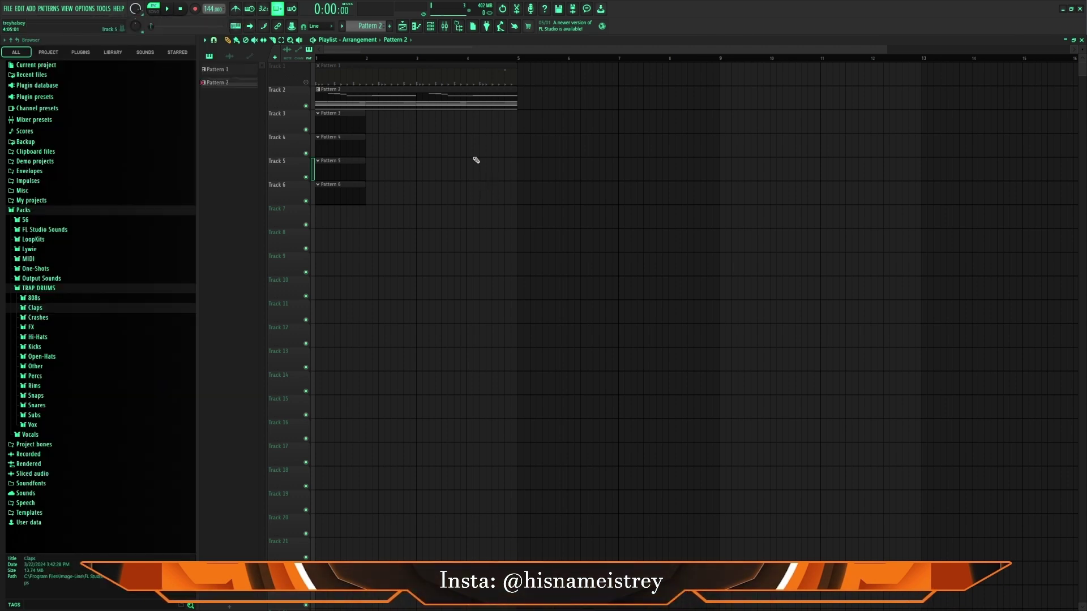
Clone the Sketching Orchestra channel, set the clone's instrument to Sketch Violin Section, and close its plugin window.
{"action": "right_click", "coordinate": [399, 205]}
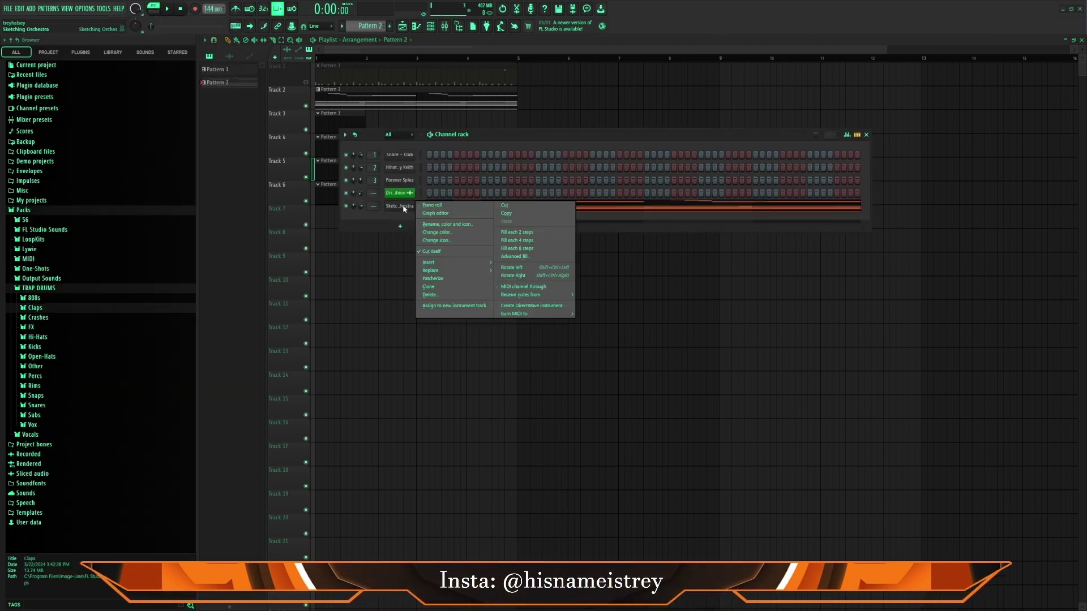
{"action": "left_click", "coordinate": [433, 289]}
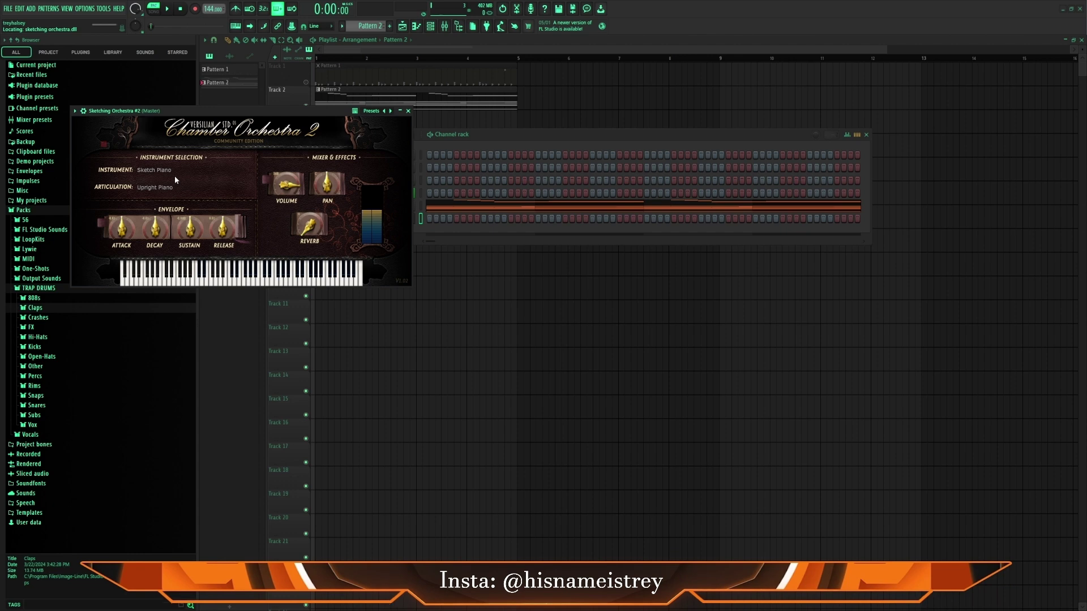
{"action": "left_click", "coordinate": [171, 173]}
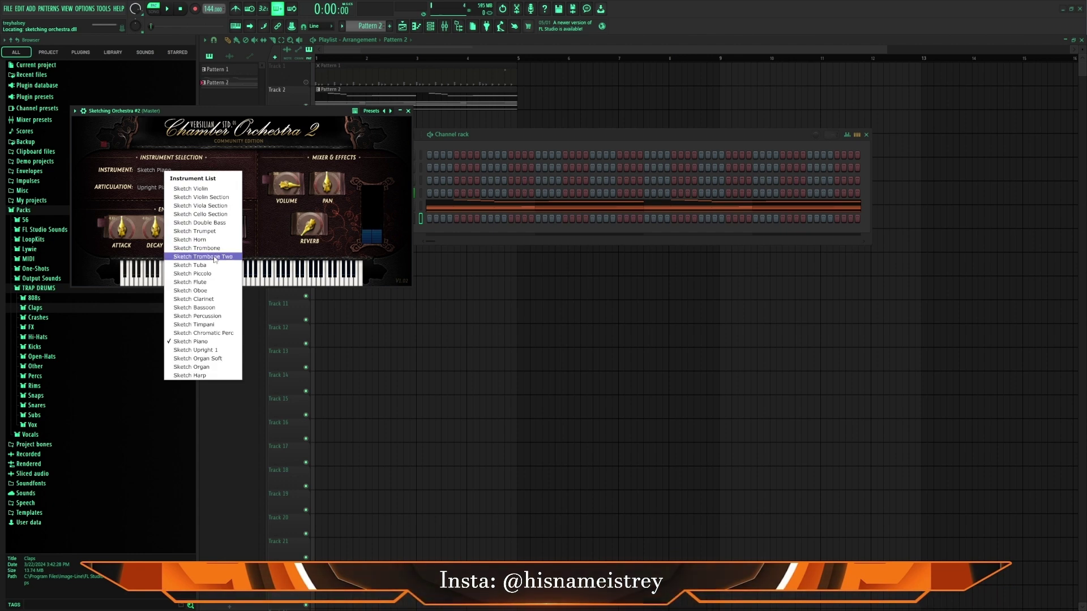
{"action": "left_click", "coordinate": [208, 198]}
{"action": "left_click", "coordinate": [408, 111]}
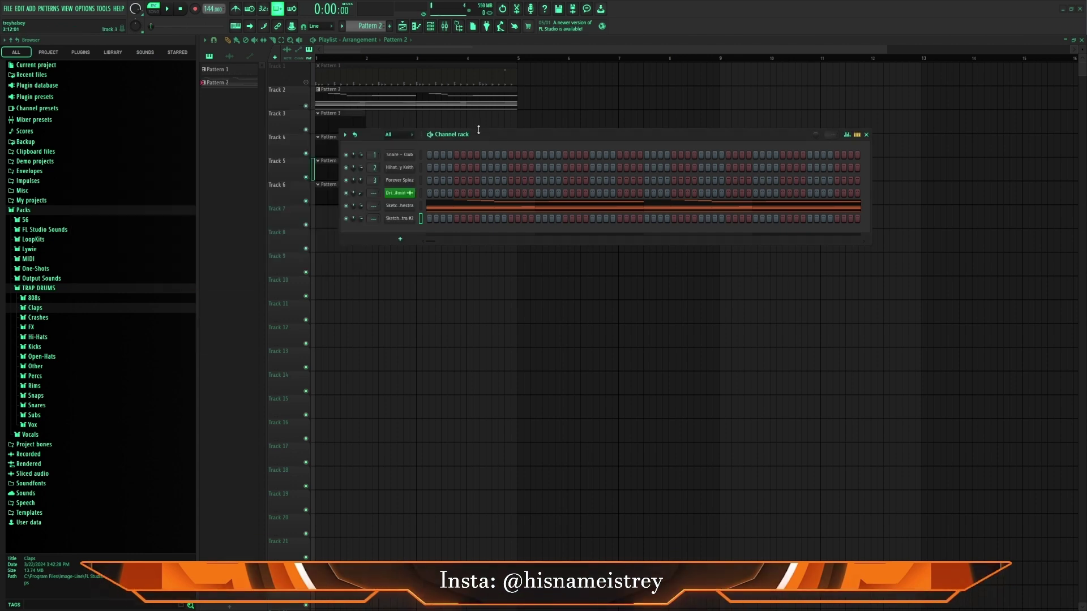
Copy the four C#5 notes from the original Sketching Orchestra piano roll into Sketching Orchestra #2.
{"action": "left_click", "coordinate": [493, 206]}
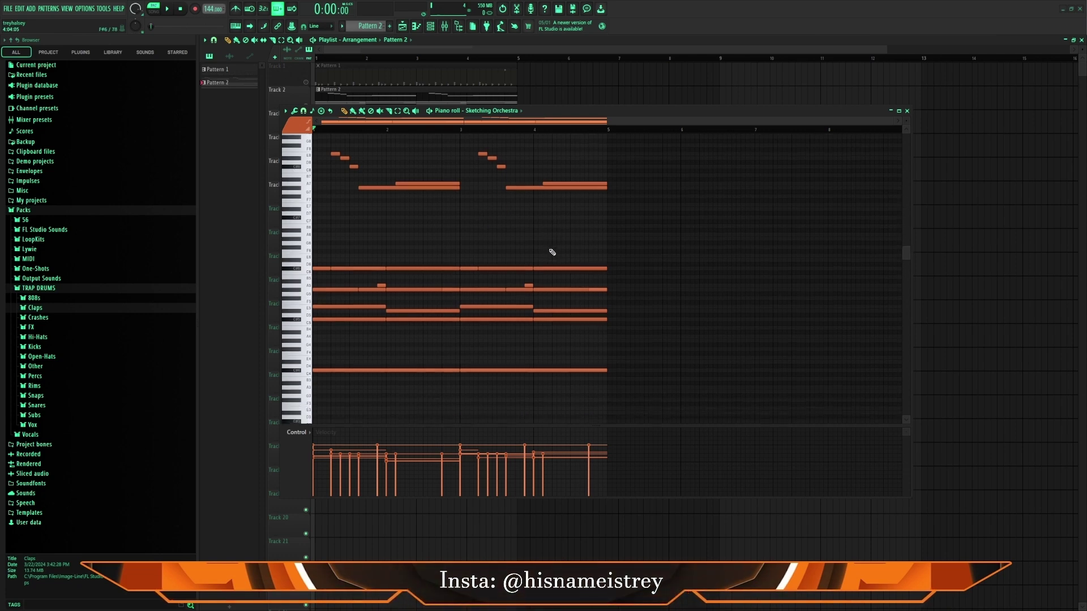
{"action": "scroll", "coordinate": [491, 242], "scroll_direction": "up", "scroll_amount": 3}
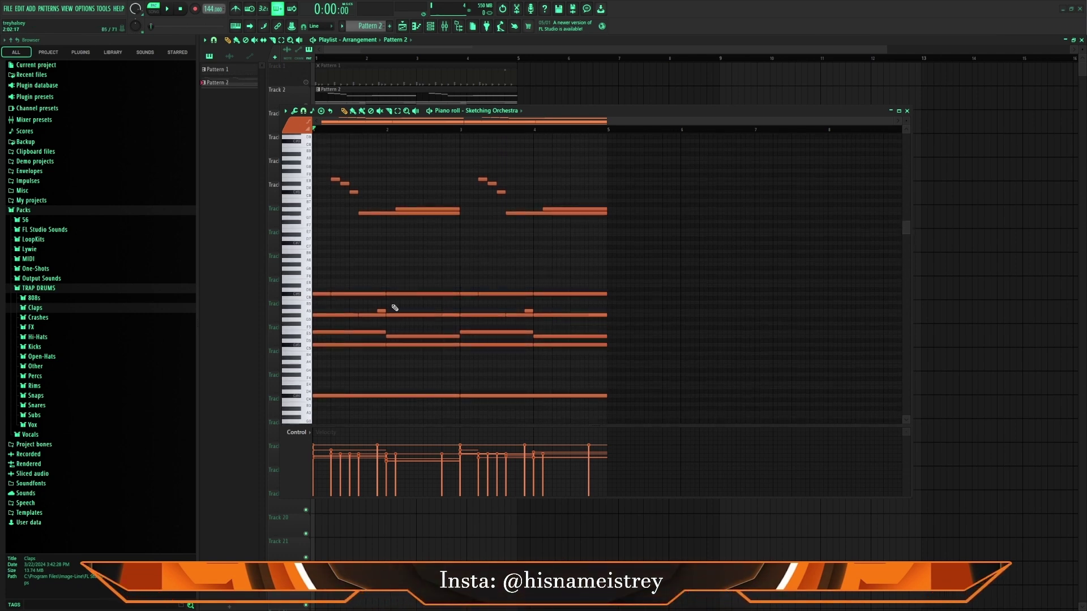
{"action": "scroll", "coordinate": [395, 307], "scroll_direction": "down", "scroll_amount": 3}
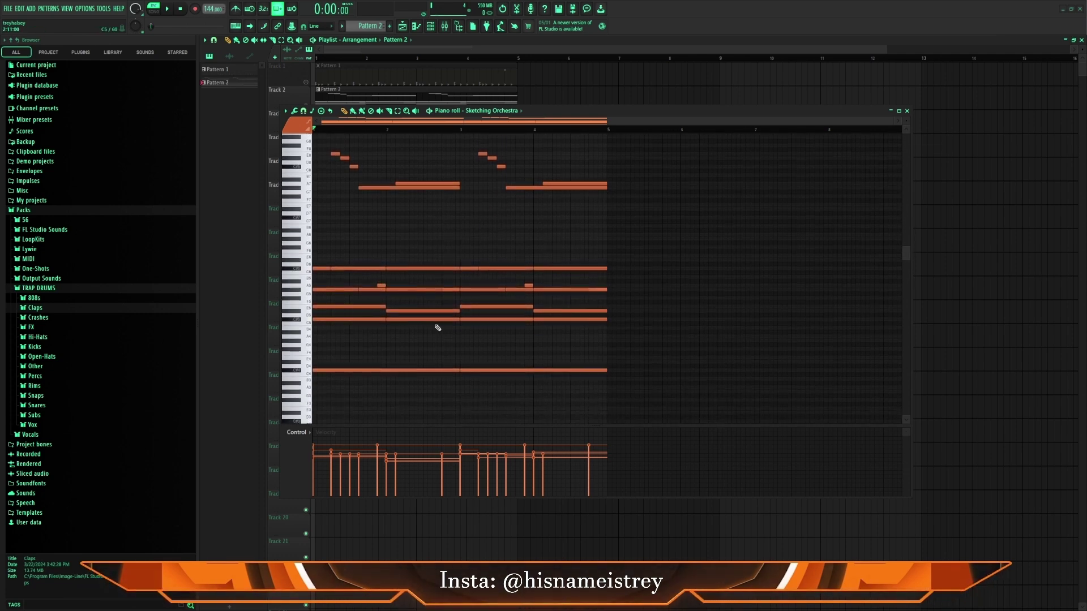
{"action": "left_click_drag", "start_coordinate": [370, 323], "coordinate": [349, 321]}
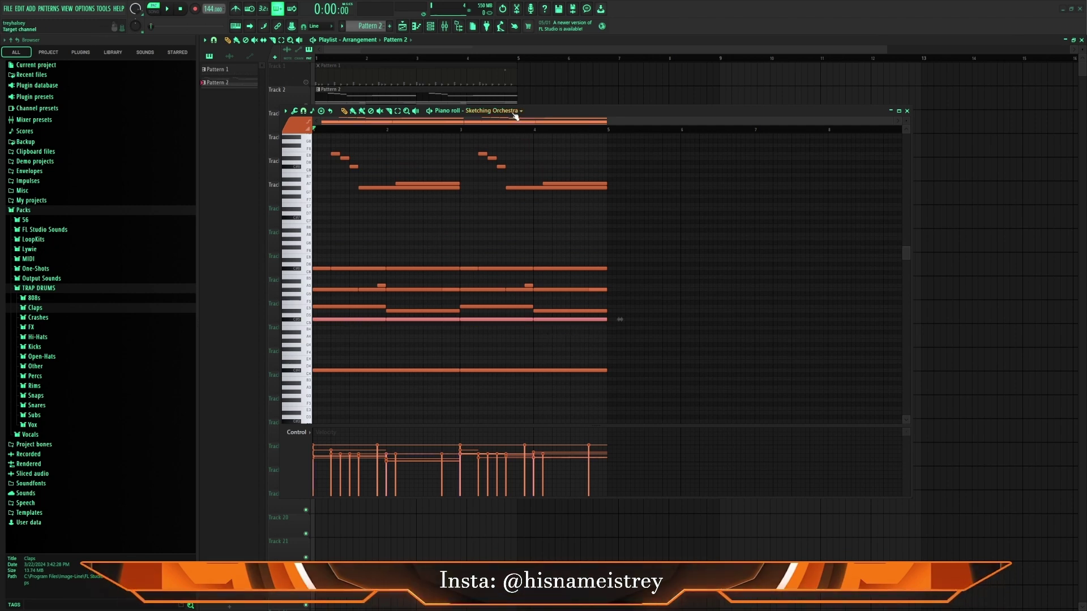
{"action": "left_click", "coordinate": [491, 110]}
{"action": "left_click", "coordinate": [512, 188]}
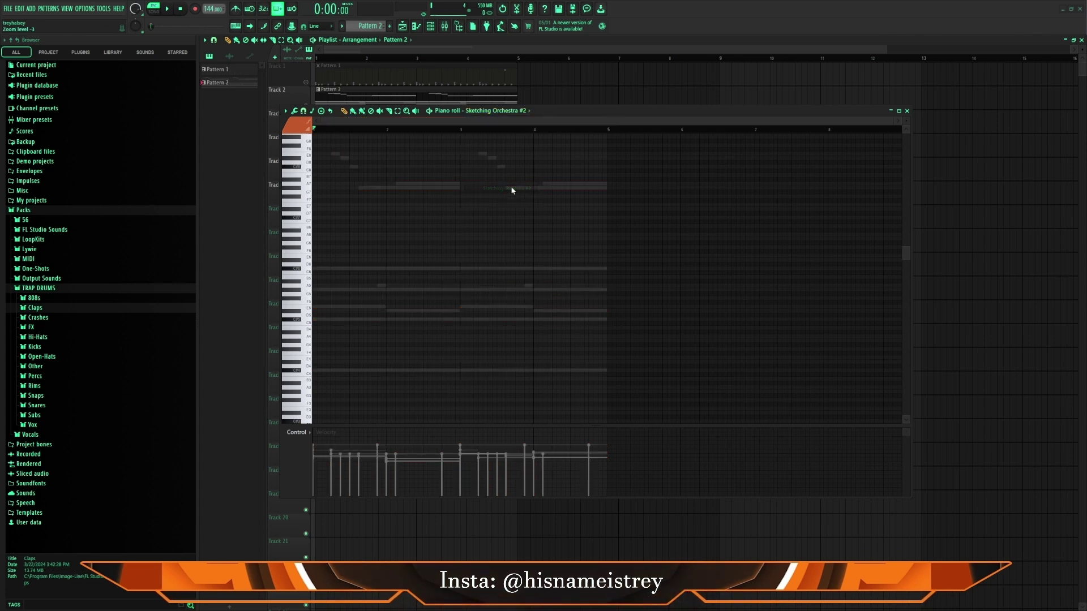
{"action": "key", "text": "ctrl+v"}
{"action": "key", "text": "space"}
{"action": "key", "text": "space"}
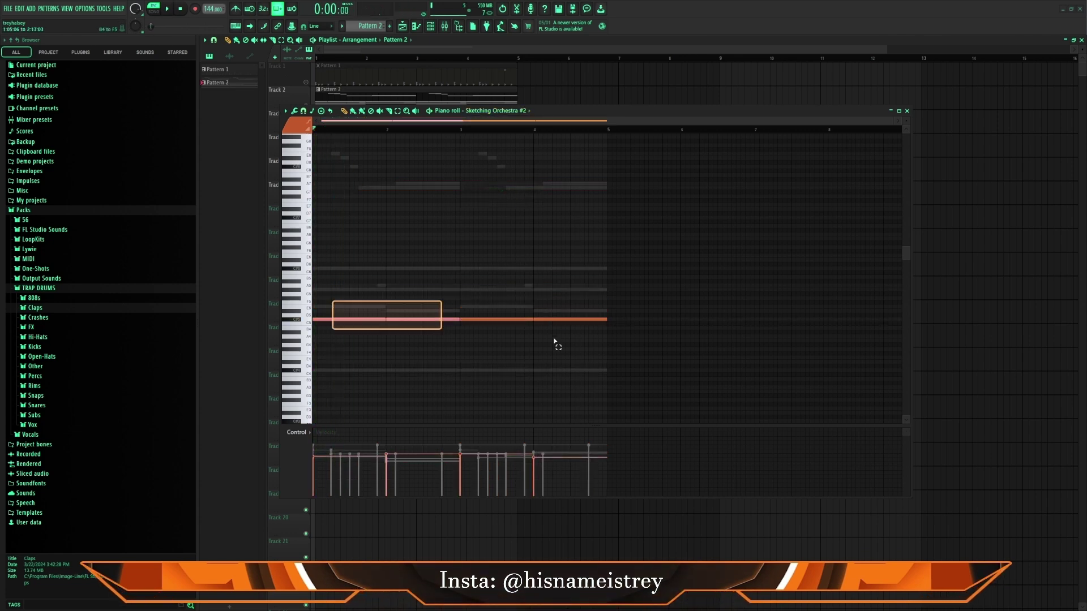
Raise the pasted violin notes by two octaves to C#7 and audition them.
{"action": "key", "text": "ctrl+Up"}
{"action": "key", "text": "ctrl+Up"}
{"action": "key", "text": "space"}
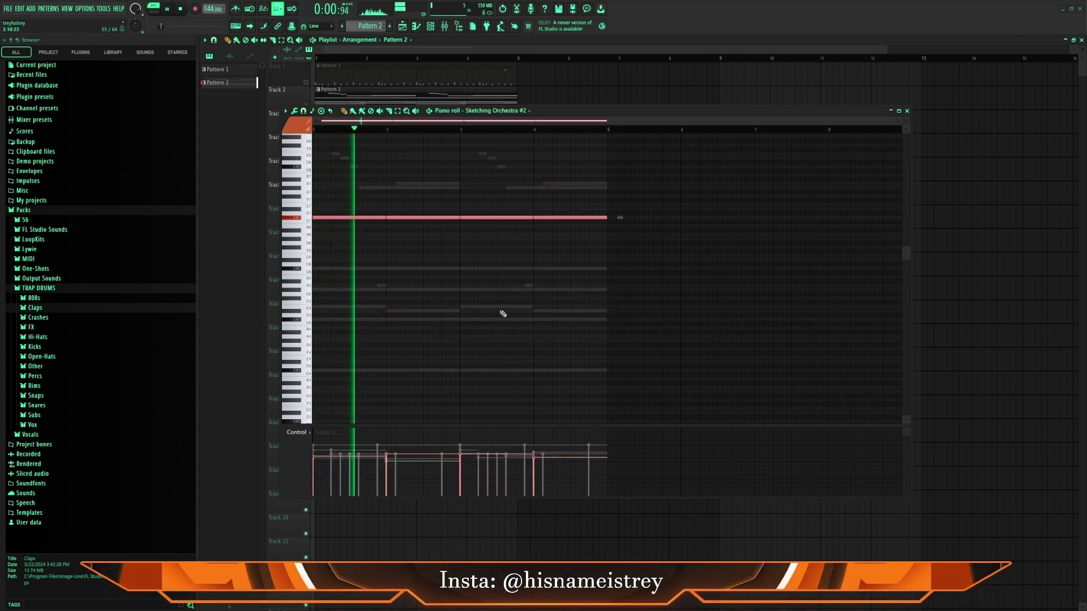
{"action": "scroll", "coordinate": [447, 300], "scroll_direction": "up", "scroll_amount": 3}
{"action": "key", "text": "space"}
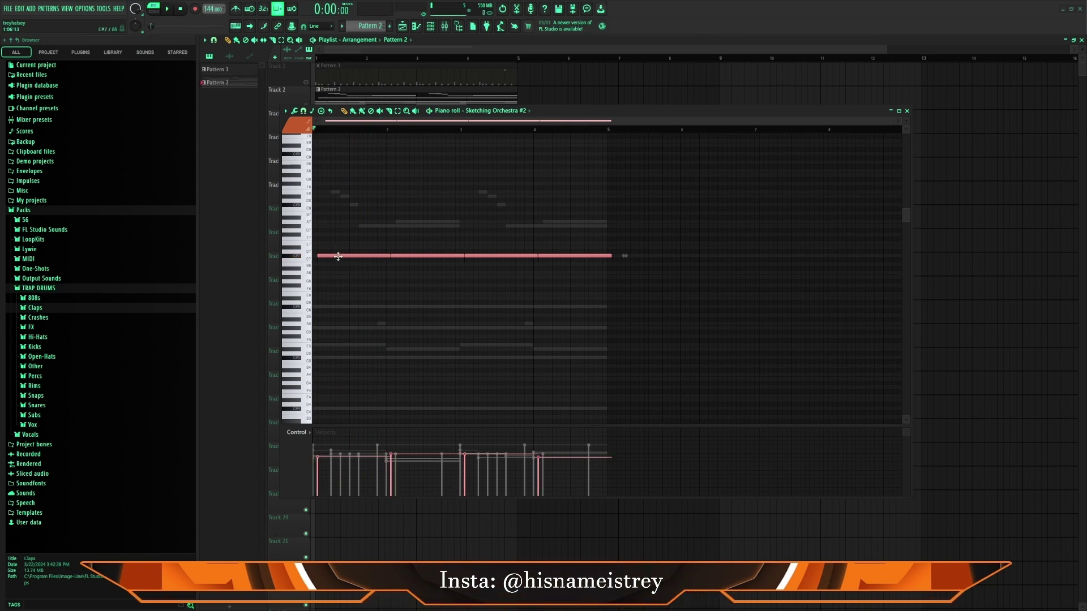
Shift the four C#7 notes half a beat later, audition them, and shorten each to finish at the end of its bar.
{"action": "left_click_drag", "start_coordinate": [338, 256], "coordinate": [343, 256]}
{"action": "key", "text": "space"}
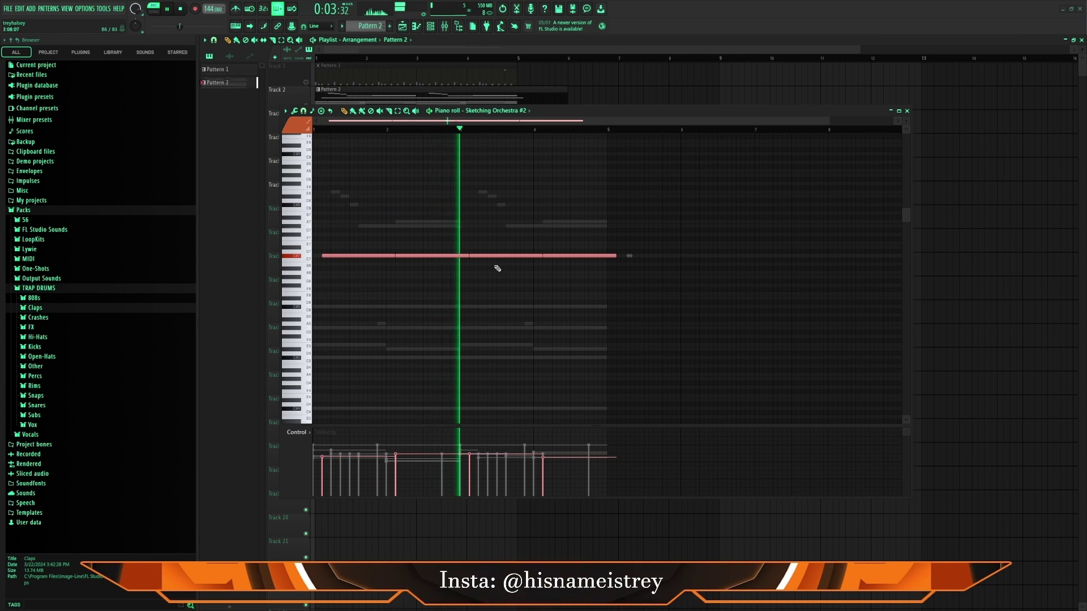
{"action": "key", "text": "space"}
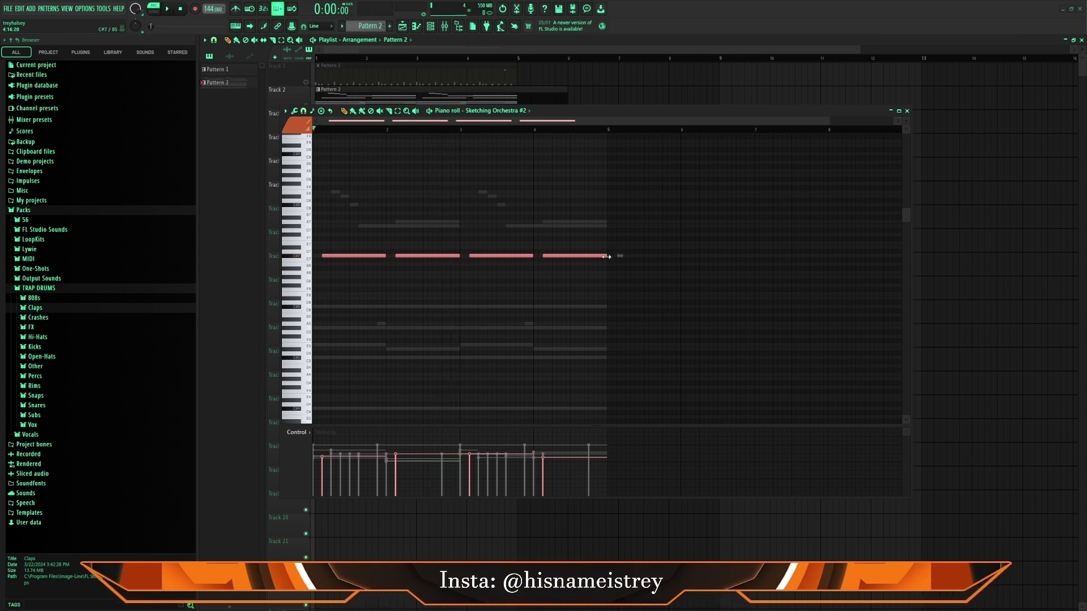
Raise all four violin notes to E7, audition them, and lower their velocities.
{"action": "left_click", "coordinate": [579, 283], "text": "ctrl"}
{"action": "left_click_drag", "start_coordinate": [343, 250], "coordinate": [609, 261]}
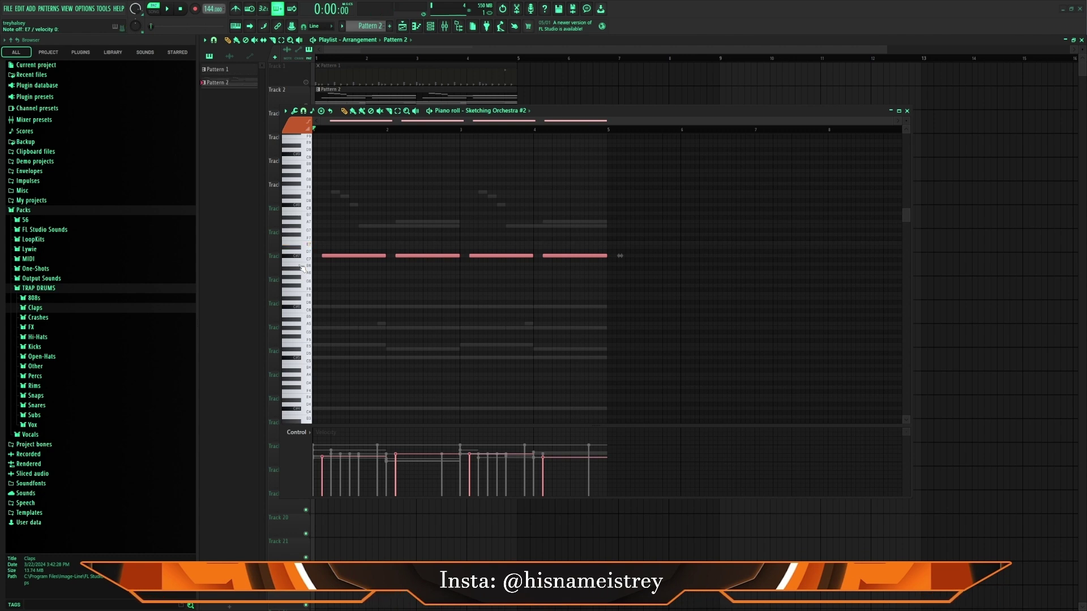
{"action": "left_click_drag", "start_coordinate": [357, 254], "coordinate": [359, 242]}
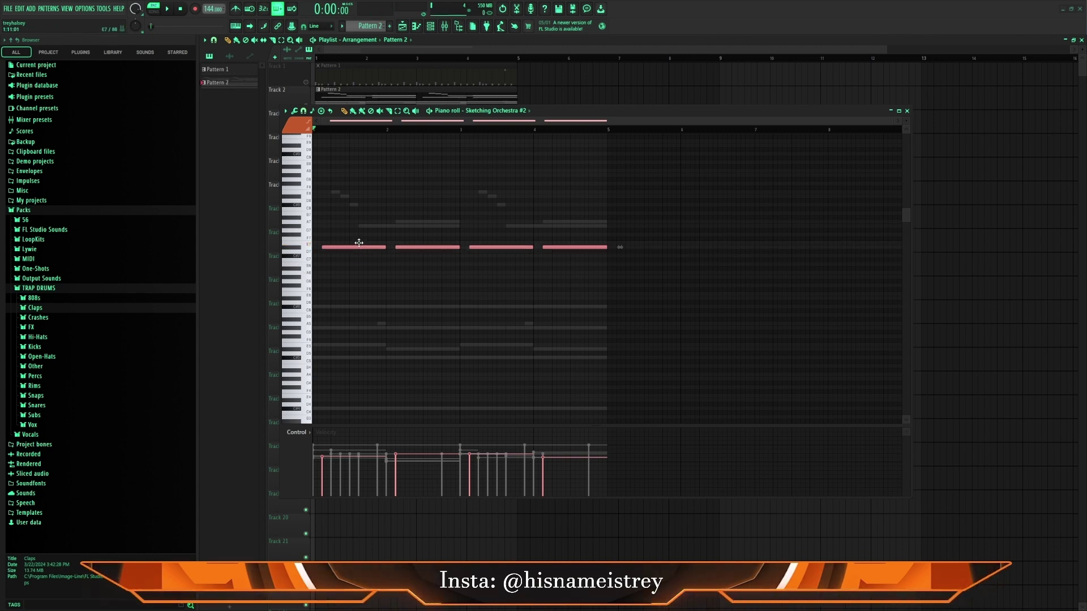
{"action": "key", "text": "space"}
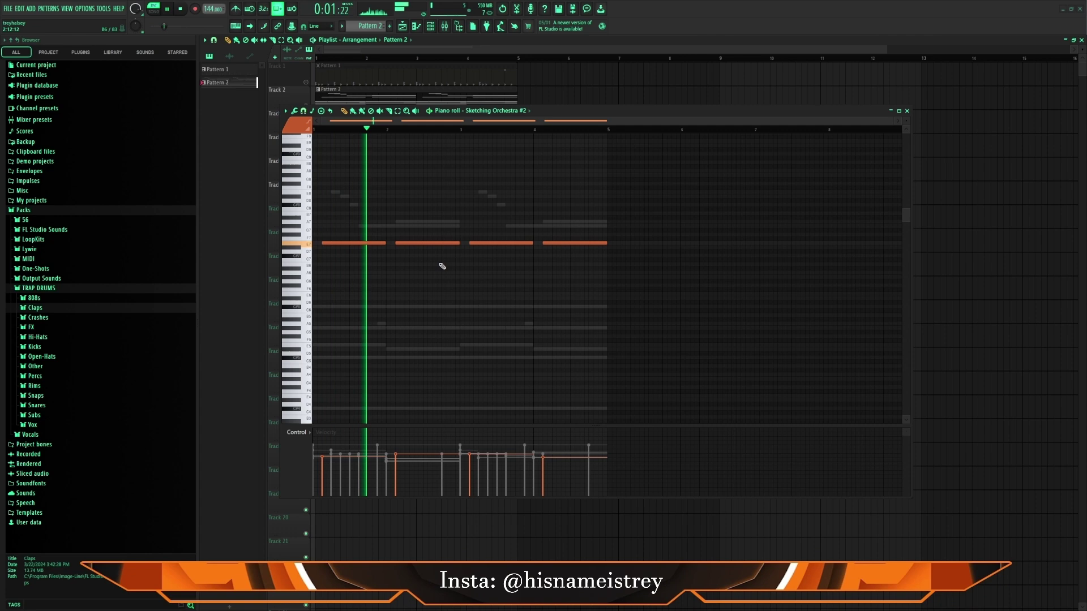
{"action": "left_click_drag", "start_coordinate": [368, 229], "coordinate": [581, 263]}
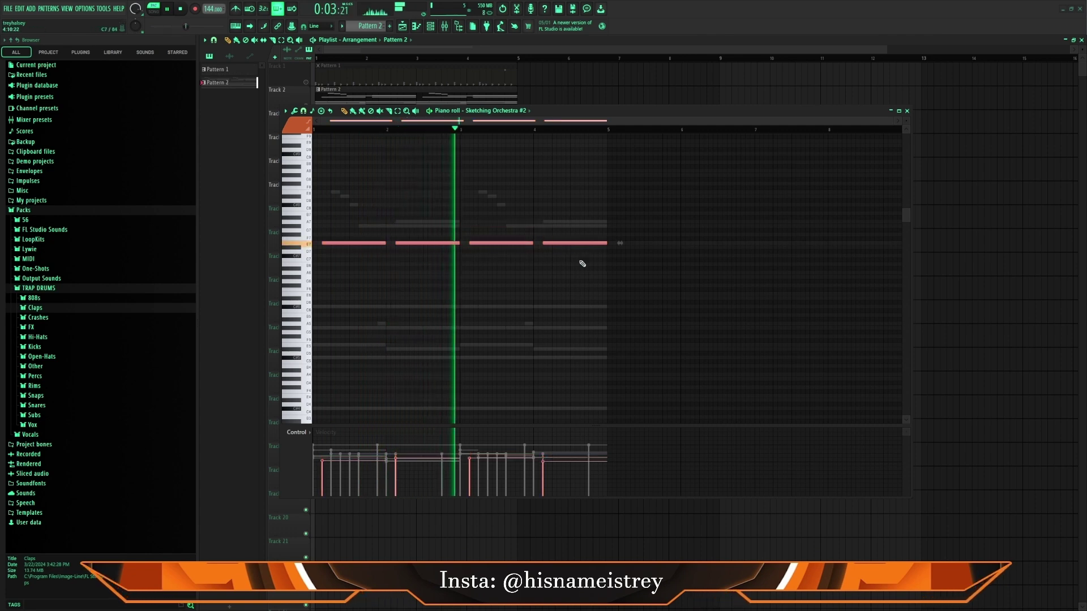
{"action": "key", "text": "space"}
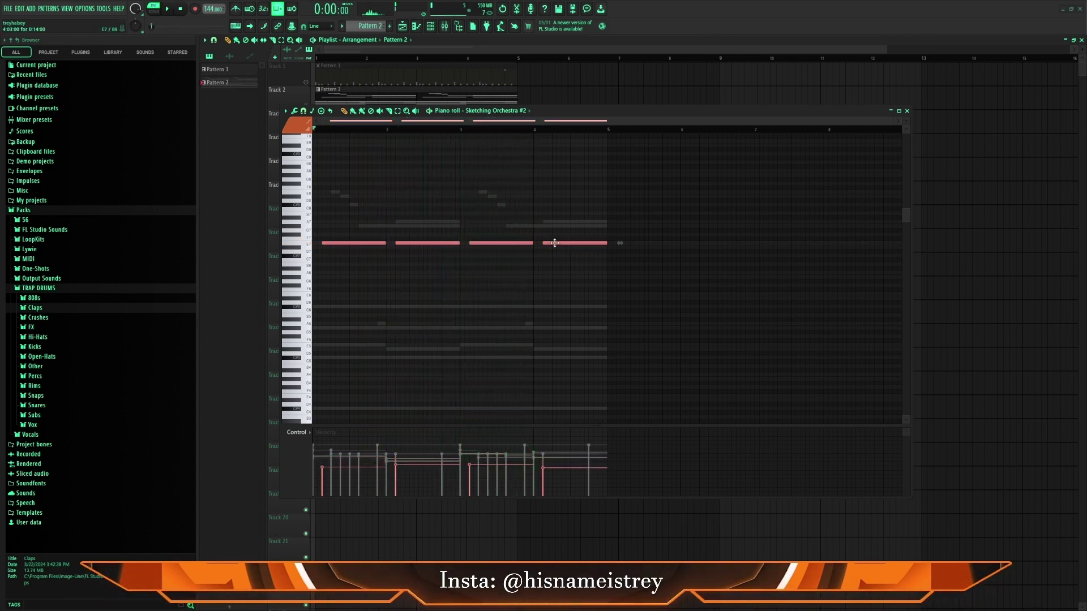
Lower the violin note in bar 4 to D#7 and play the pattern.
{"action": "left_click", "coordinate": [560, 250]}
{"action": "left_click_drag", "start_coordinate": [556, 248], "coordinate": [557, 253]}
{"action": "key", "text": "space"}
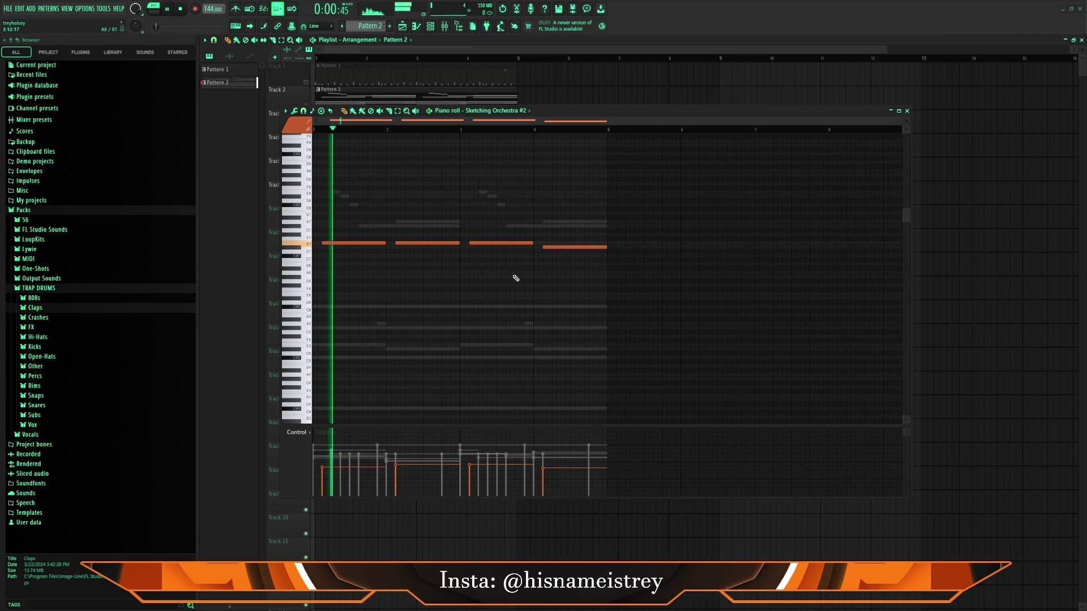
Delete the violin notes in bars 2 and 3, move the D#7 note from bar 4 into bar 3, and audition the result.
{"action": "right_click", "coordinate": [422, 244]}
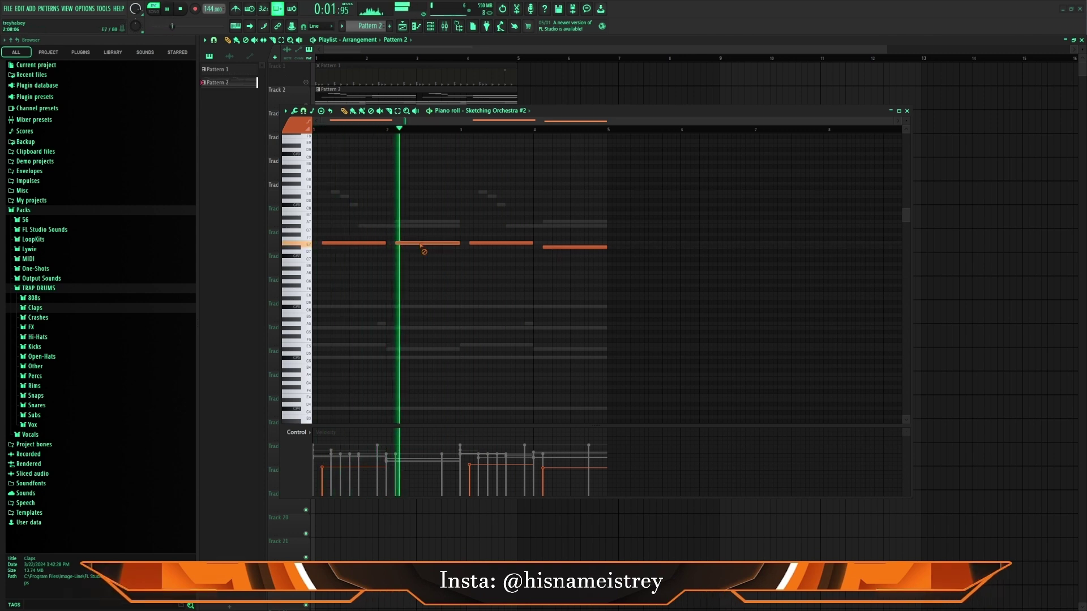
{"action": "right_click", "coordinate": [502, 243]}
{"action": "key", "text": "space"}
{"action": "key", "text": "space"}
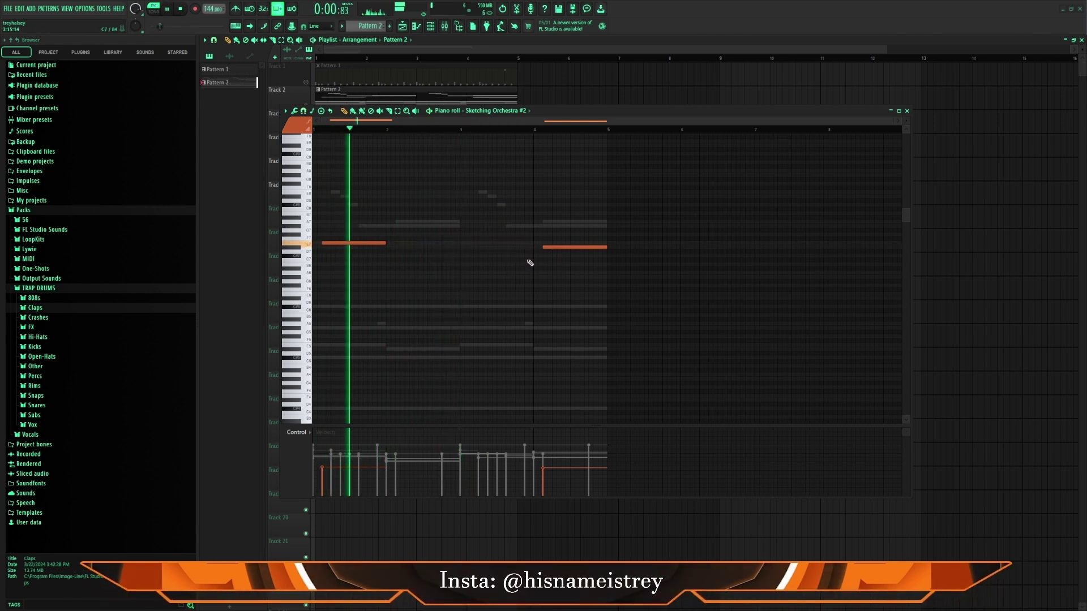
{"action": "left_click_drag", "start_coordinate": [559, 248], "coordinate": [485, 248]}
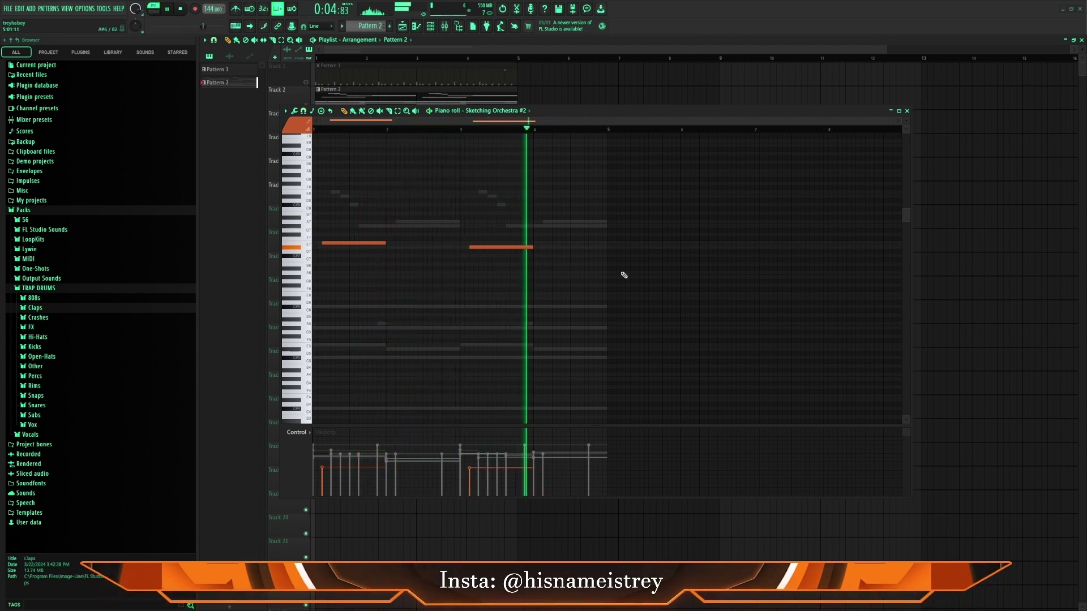
{"action": "key", "text": "space"}
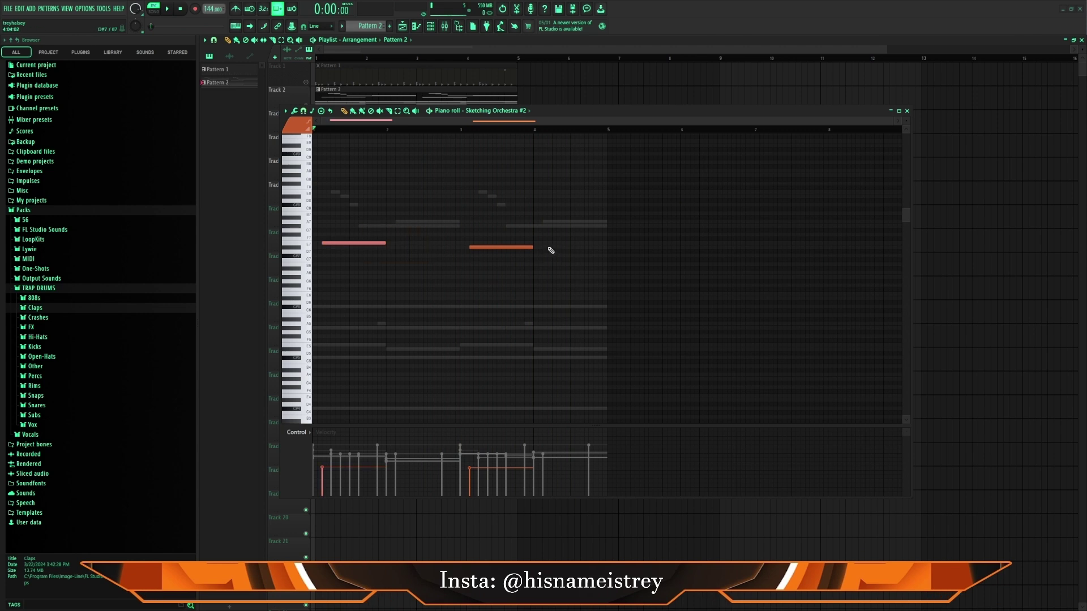
Extend the E7 note to the end of bar 2 and the D#7 note to the end of bar 4, then close the piano roll.
{"action": "left_click_drag", "start_coordinate": [536, 259], "coordinate": [333, 211]}
{"action": "left_click_drag", "start_coordinate": [385, 243], "coordinate": [458, 243]}
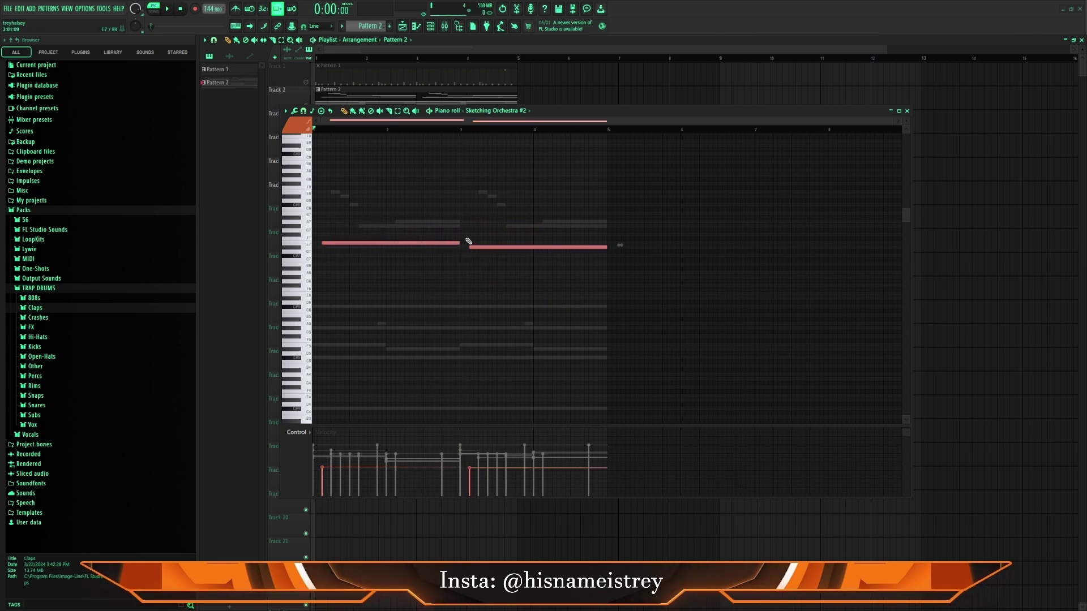
{"action": "left_click", "coordinate": [466, 239], "text": "ctrl"}
{"action": "left_click", "coordinate": [907, 111]}
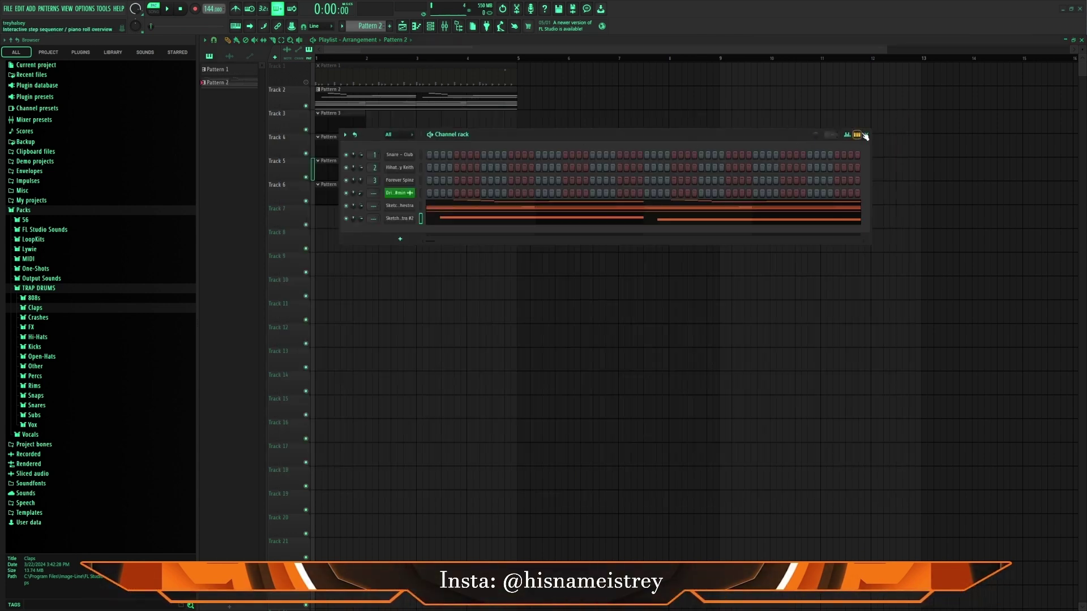
Open the original Sketching Orchestra piano roll, select the upper rhythmic notes across the pattern, and close it.
{"action": "left_click", "coordinate": [556, 204]}
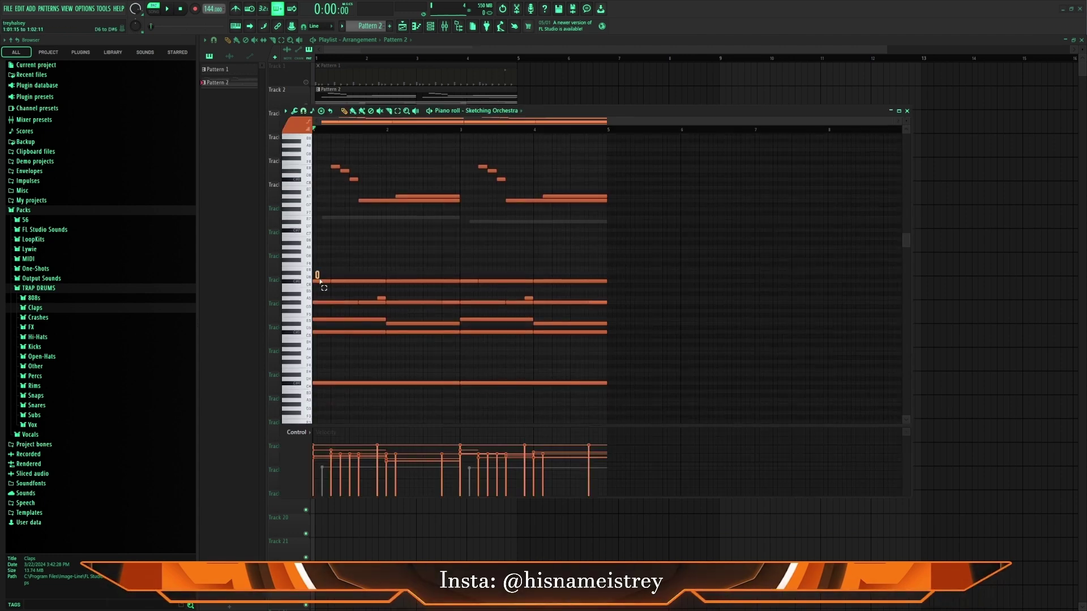
{"action": "left_click_drag", "start_coordinate": [316, 270], "coordinate": [373, 290]}
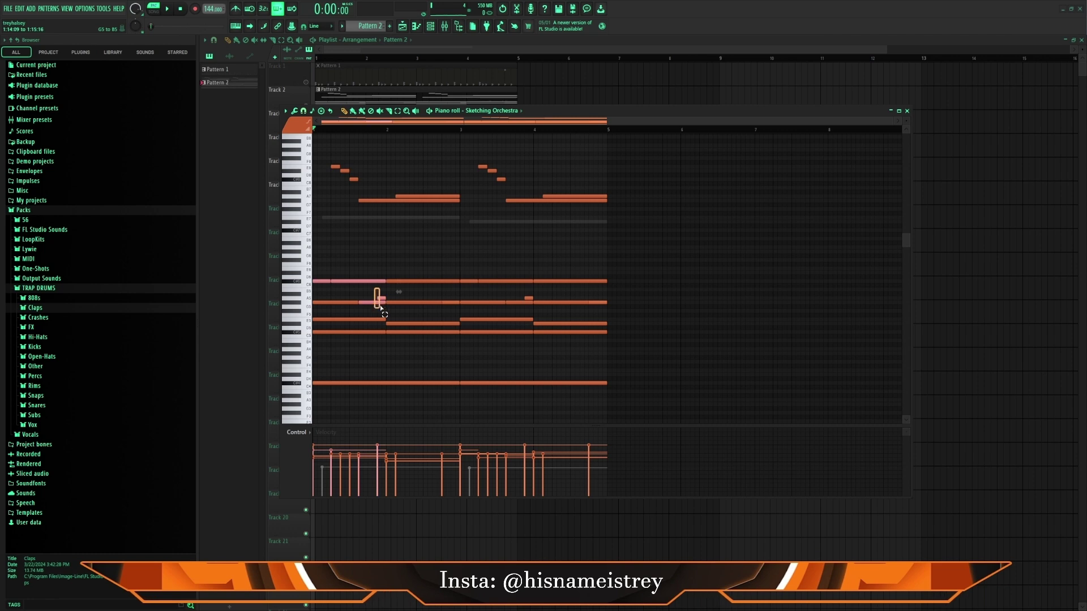
{"action": "left_click_drag", "start_coordinate": [468, 274], "coordinate": [532, 305]}
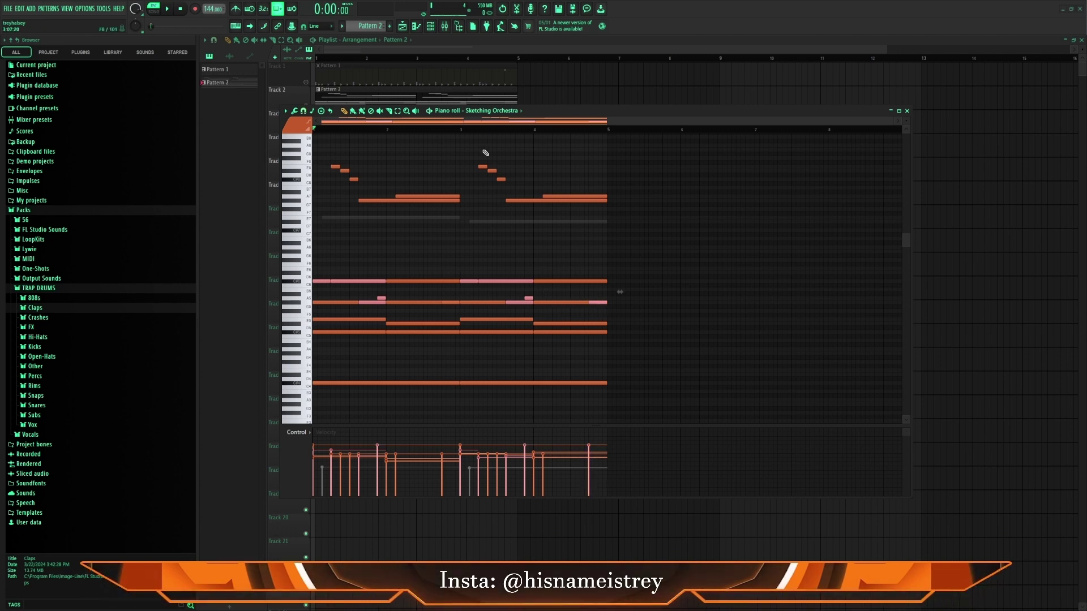
{"action": "left_click", "coordinate": [906, 111]}
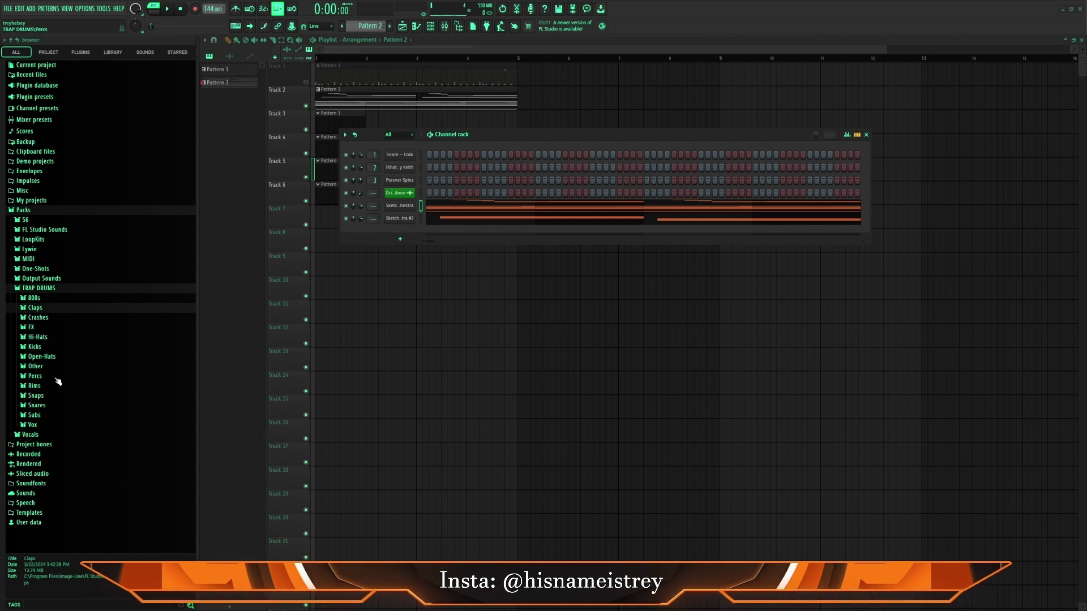
Collapse the TRAP DRUMS pack and open the BELLS folder in the One-Shots pack.
{"action": "left_click", "coordinate": [36, 288]}
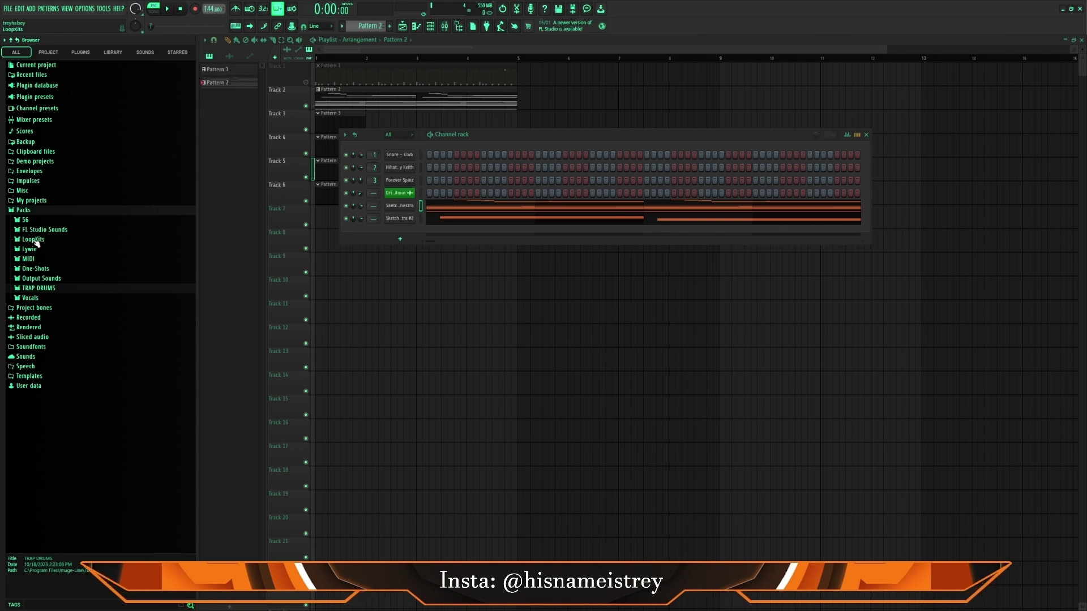
{"action": "left_click", "coordinate": [39, 267]}
{"action": "left_click", "coordinate": [39, 317]}
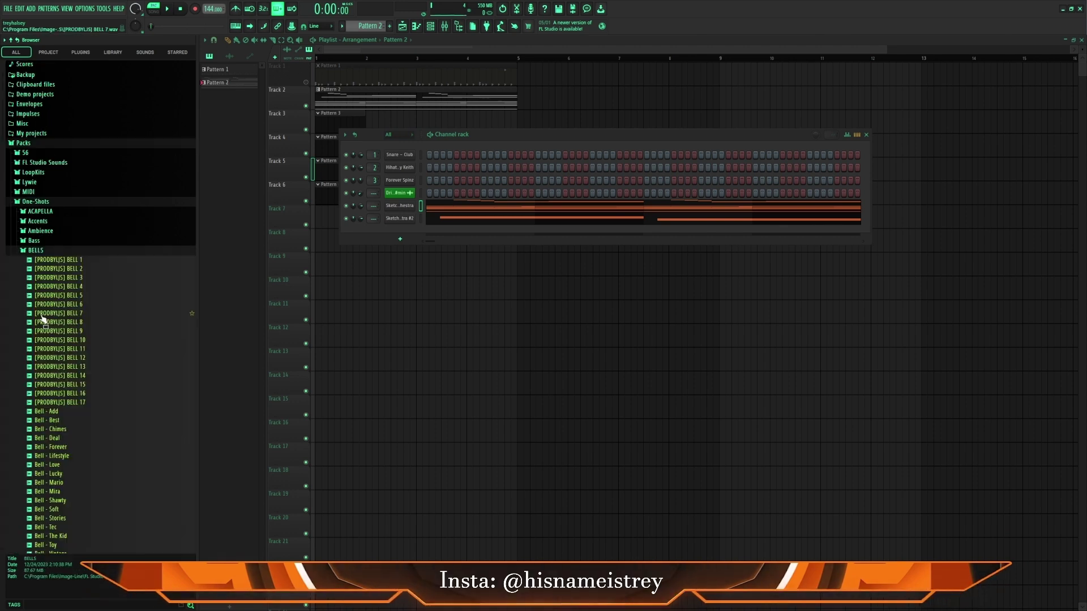
Audition the numbered bell one-shots from BELL 1 to BELL 17 against the playing pattern.
{"action": "left_click", "coordinate": [72, 236]}
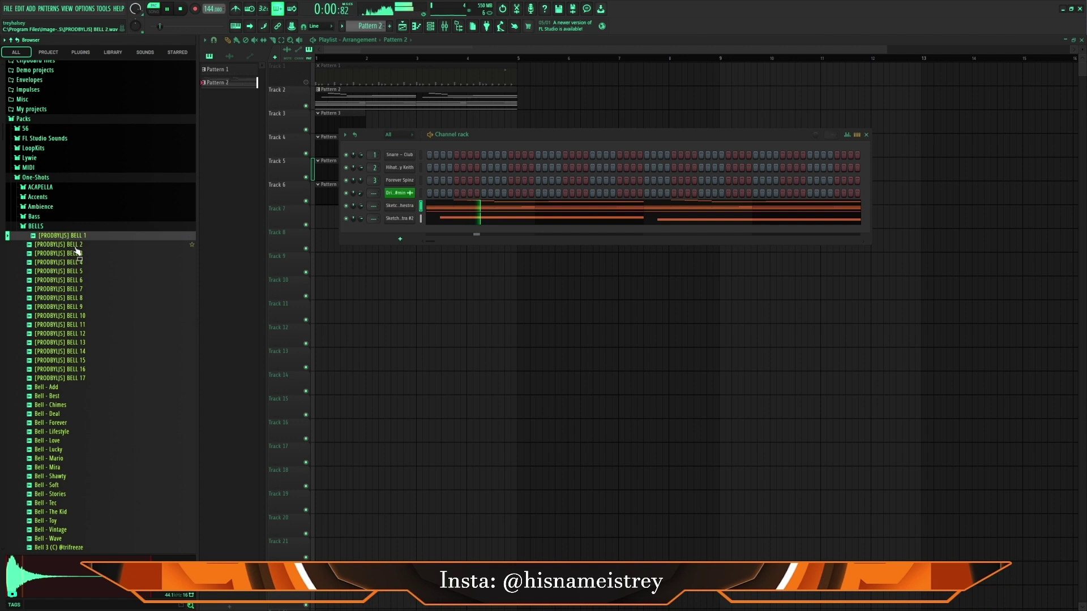
{"action": "key", "text": "Down"}
{"action": "key", "text": "Down"}
{"action": "key", "text": "Down"}
{"action": "key", "text": "Down"}
{"action": "key", "text": "Down"}
{"action": "key", "text": "Down"}
{"action": "key", "text": "Down"}
{"action": "key", "text": "Down"}
{"action": "key", "text": "Down"}
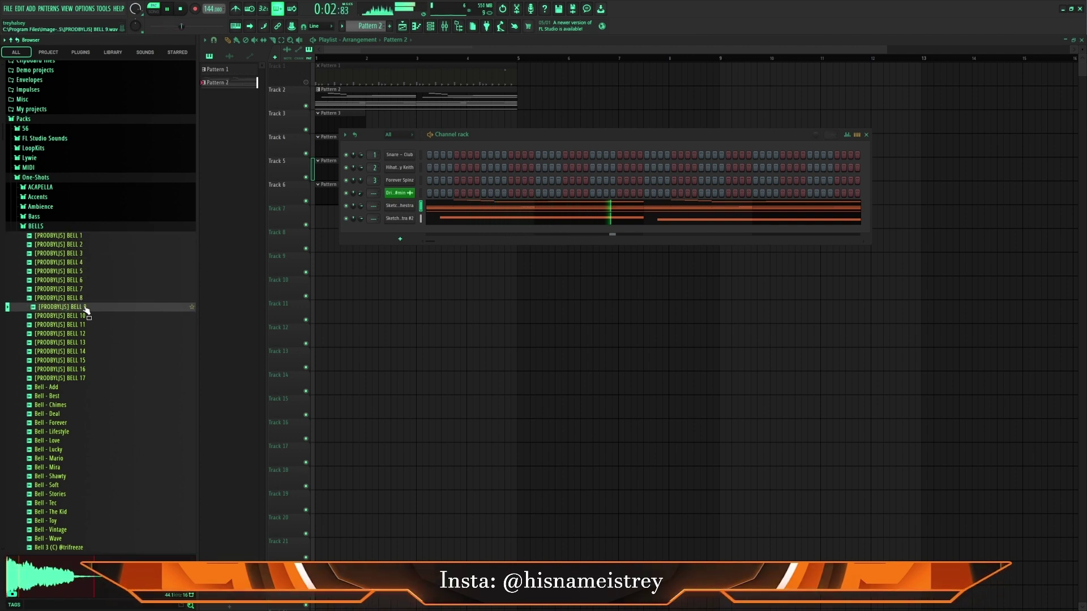
{"action": "key", "text": "Down"}
{"action": "key", "text": "Down"}
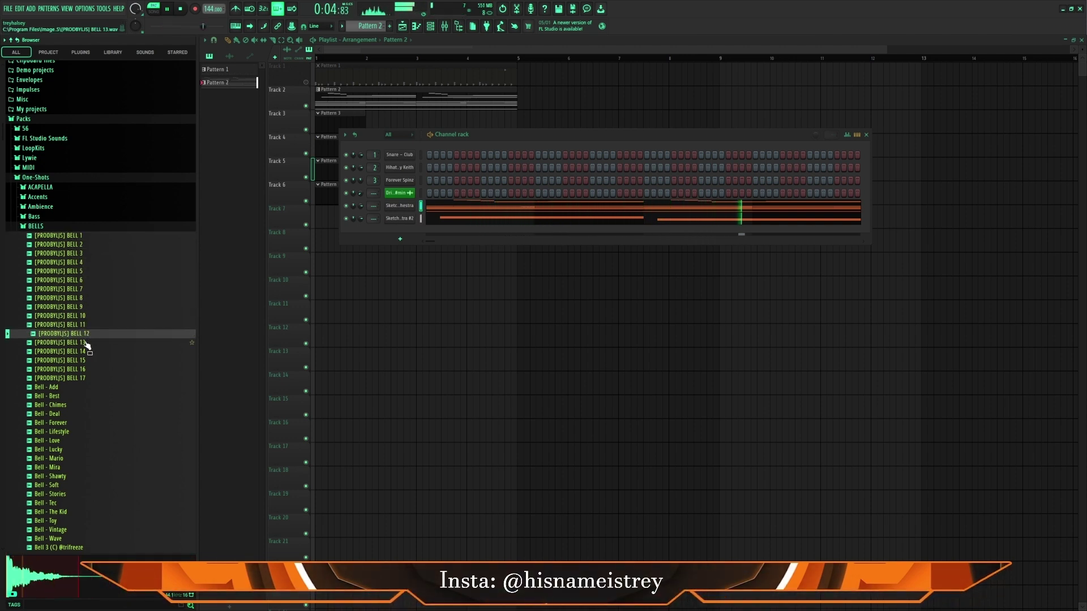
{"action": "key", "text": "Down"}
{"action": "key", "text": "Down"}
{"action": "key", "text": "Down"}
{"action": "key", "text": "Down"}
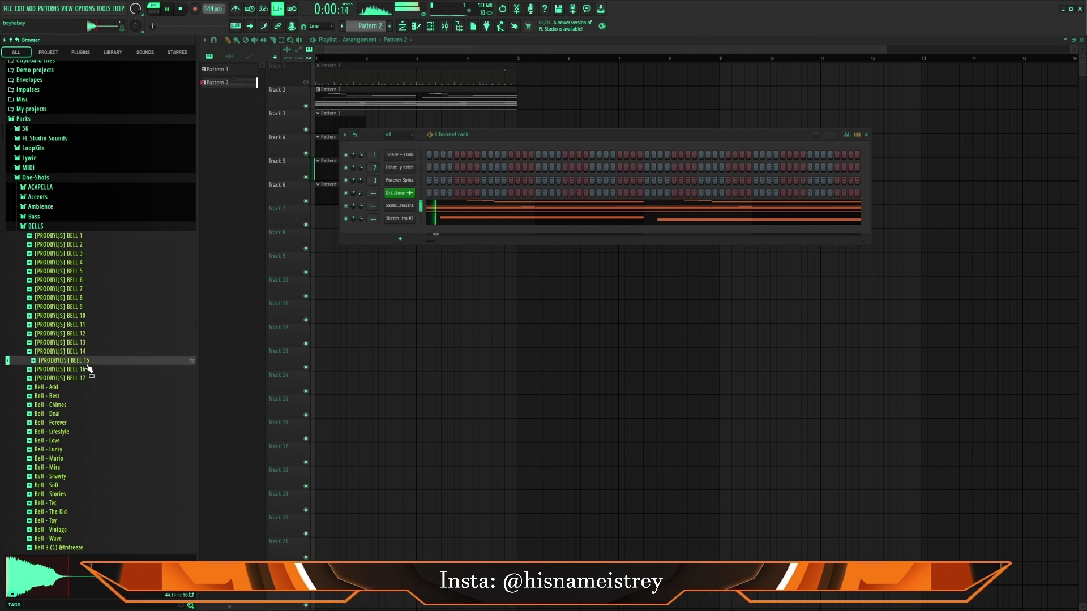
{"action": "key", "text": "Down"}
{"action": "scroll", "coordinate": [85, 350], "scroll_direction": "down", "scroll_amount": 4}
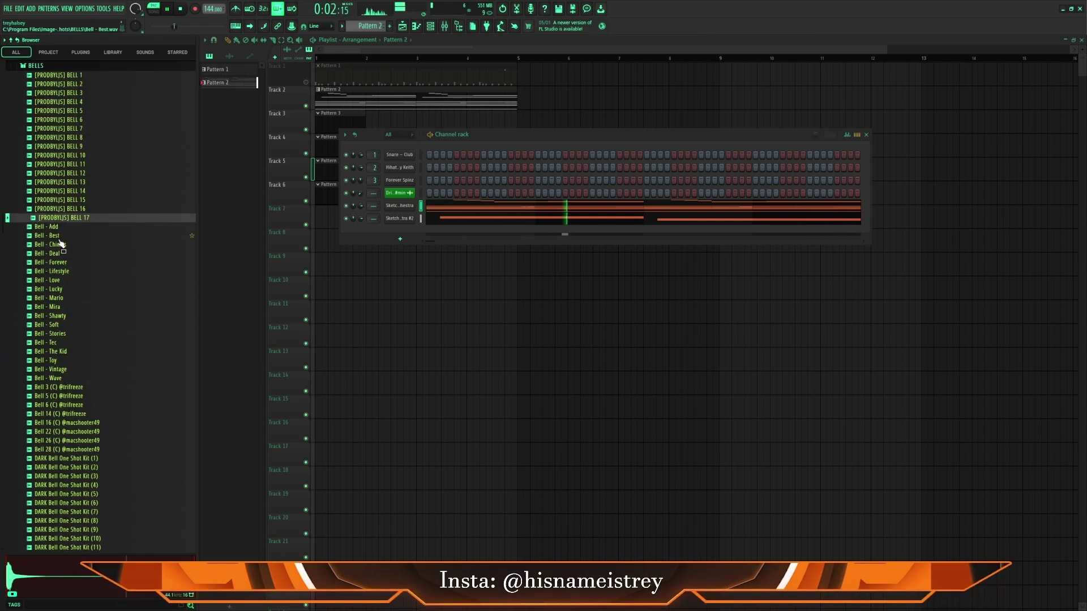
Audition the named one-shots in the BELLS folder, from Bell - Add onward, over the pattern.
{"action": "key", "text": "Down"}
{"action": "key", "text": "Down"}
{"action": "key", "text": "Down"}
{"action": "key", "text": "Down"}
{"action": "key", "text": "Down"}
{"action": "key", "text": "Down"}
{"action": "key", "text": "Down"}
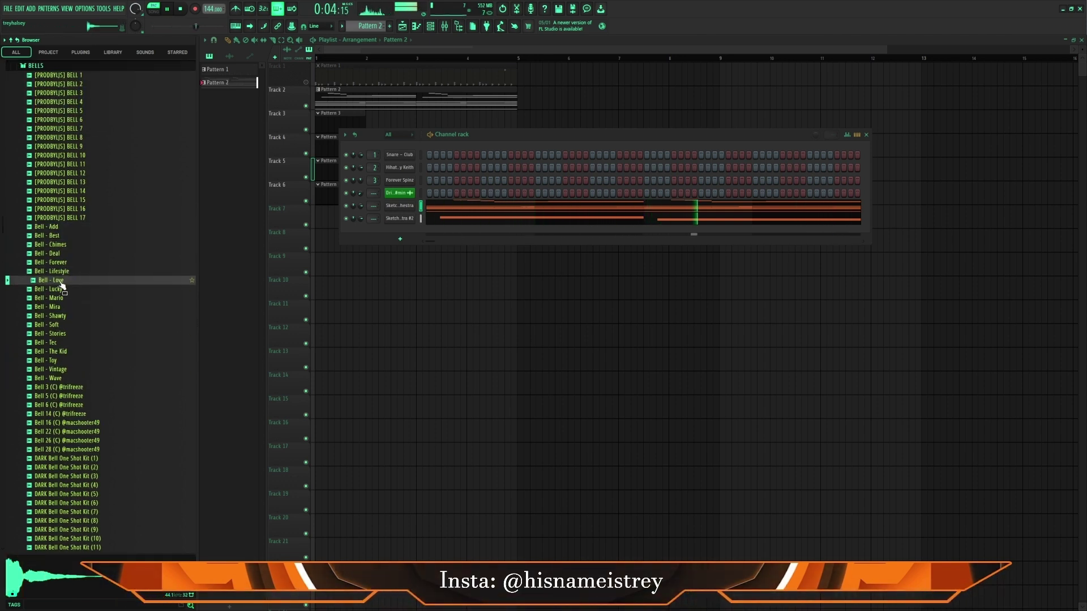
{"action": "key", "text": "Down"}
{"action": "key", "text": "Down"}
{"action": "key", "text": "Down"}
{"action": "key", "text": "Down"}
{"action": "key", "text": "Down"}
{"action": "key", "text": "Down"}
{"action": "key", "text": "Down"}
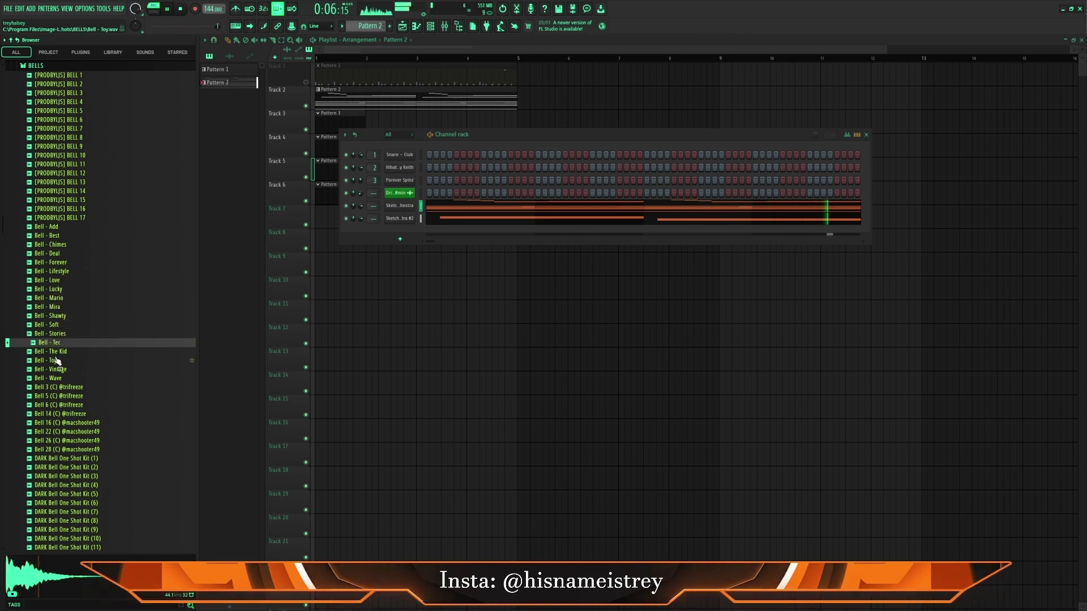
{"action": "key", "text": "Down"}
{"action": "key", "text": "Down"}
{"action": "key", "text": "Down"}
Preview DARK Bell One Shot Kit (5), load it as a new sampler channel, and close its settings window.
{"action": "scroll", "coordinate": [79, 339], "scroll_direction": "down", "scroll_amount": 6}
{"action": "left_click", "coordinate": [79, 334]}
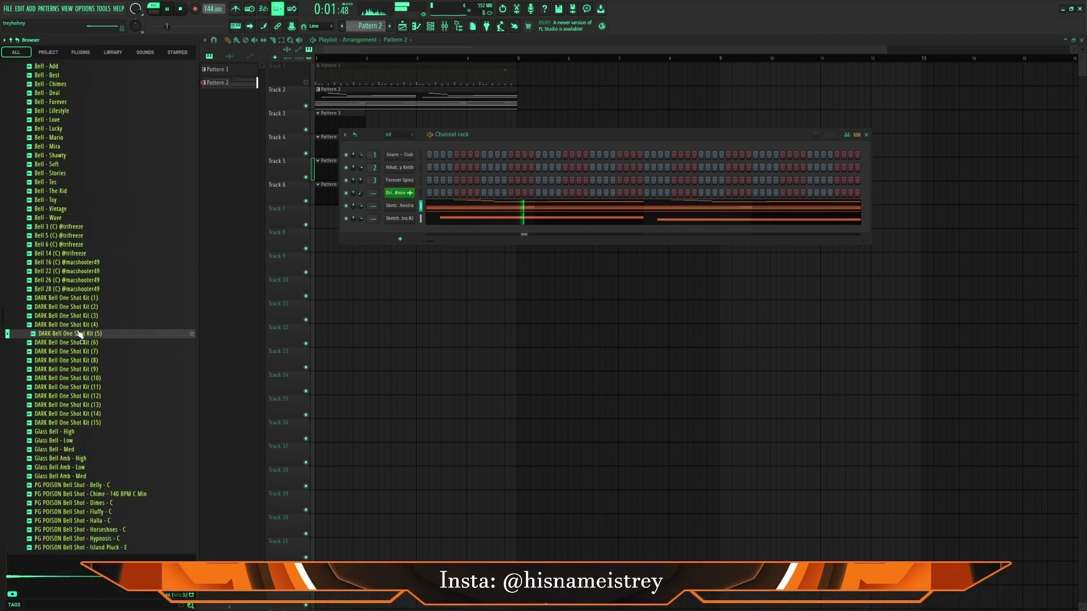
{"action": "scroll", "coordinate": [77, 283], "scroll_direction": "down", "scroll_amount": 4}
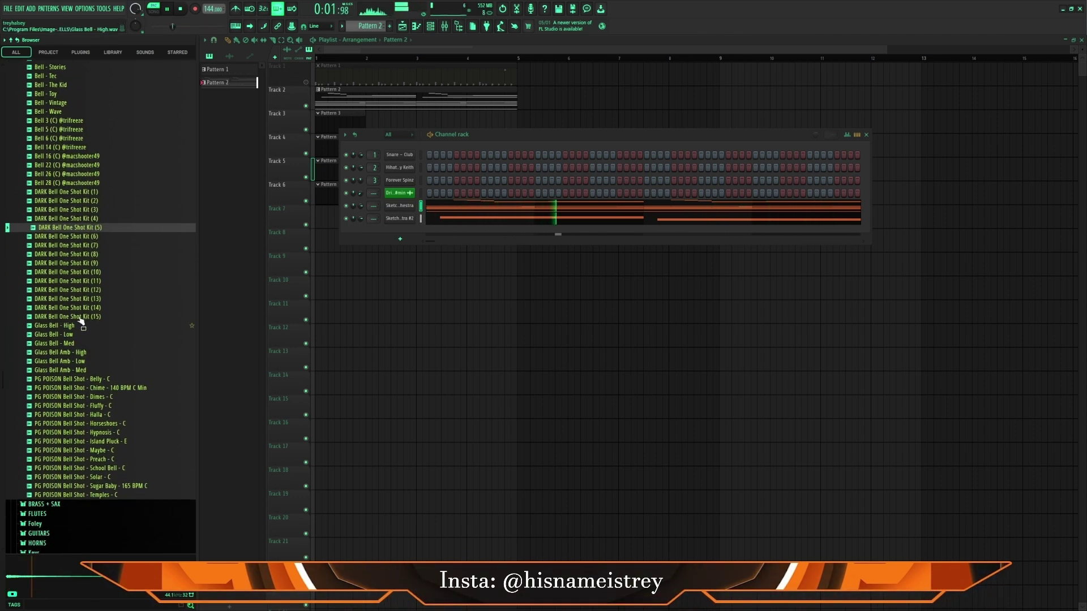
{"action": "right_click", "coordinate": [78, 228]}
{"action": "left_click", "coordinate": [109, 235]}
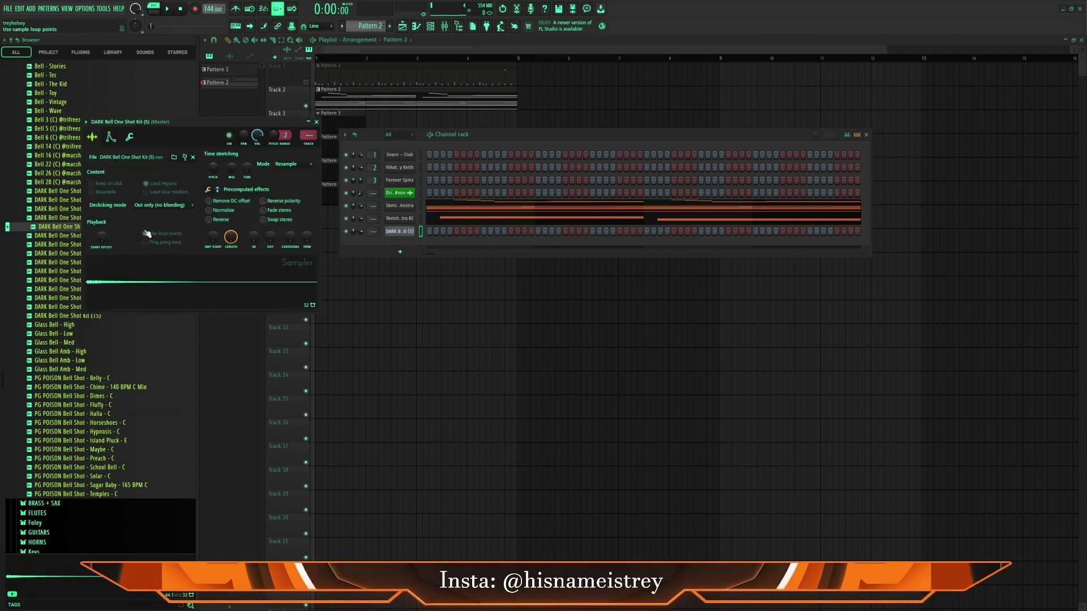
{"action": "left_click", "coordinate": [316, 122]}
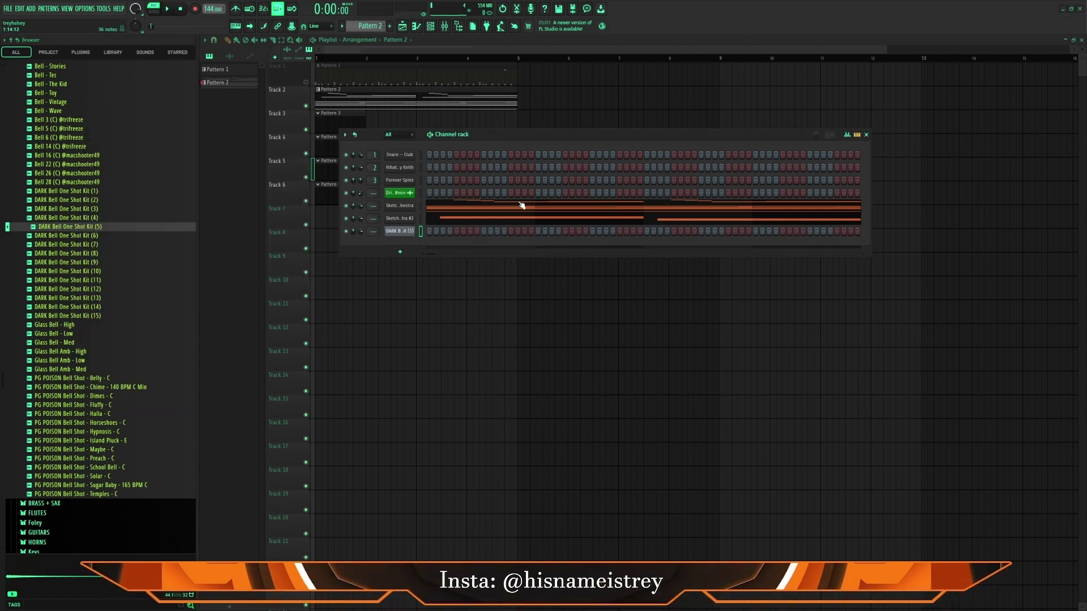
Paste the copied rhythmic notes into the DARK Bell One Shot Kit (5) piano roll and audition them.
{"action": "right_click", "coordinate": [415, 233]}
{"action": "left_click", "coordinate": [440, 229]}
{"action": "key", "text": "ctrl+v"}
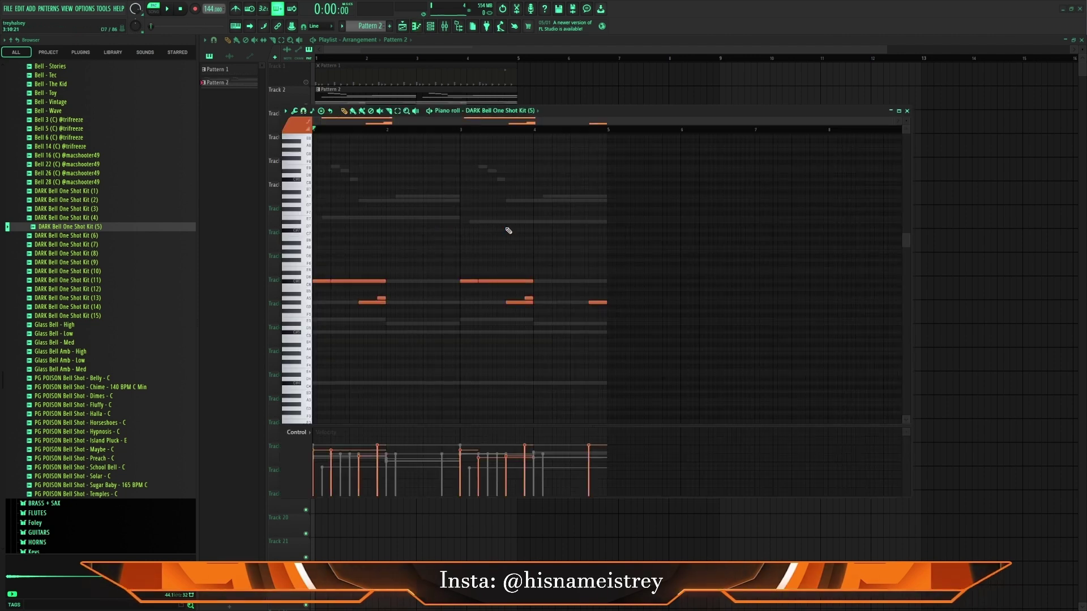
{"action": "key", "text": "space"}
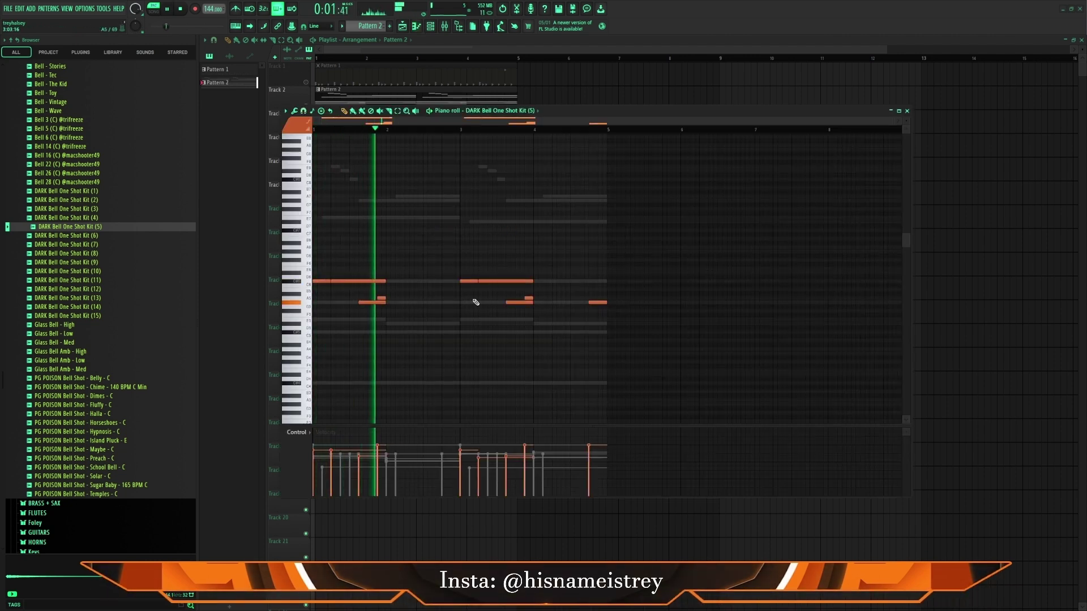
{"action": "key", "text": "space"}
Duplicate all the bell notes one octave higher and play the pattern.
{"action": "left_click_drag", "start_coordinate": [632, 328], "coordinate": [313, 241]}
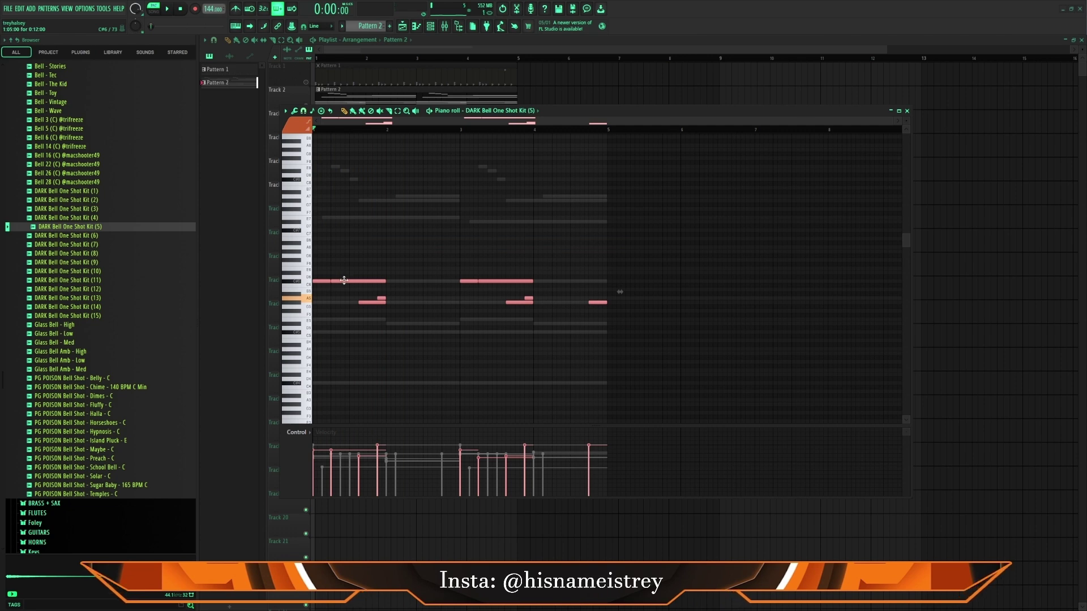
{"action": "left_click", "coordinate": [344, 281], "text": "shift"}
{"action": "key", "text": "ctrl+Up"}
{"action": "left_click", "coordinate": [436, 291], "text": "ctrl"}
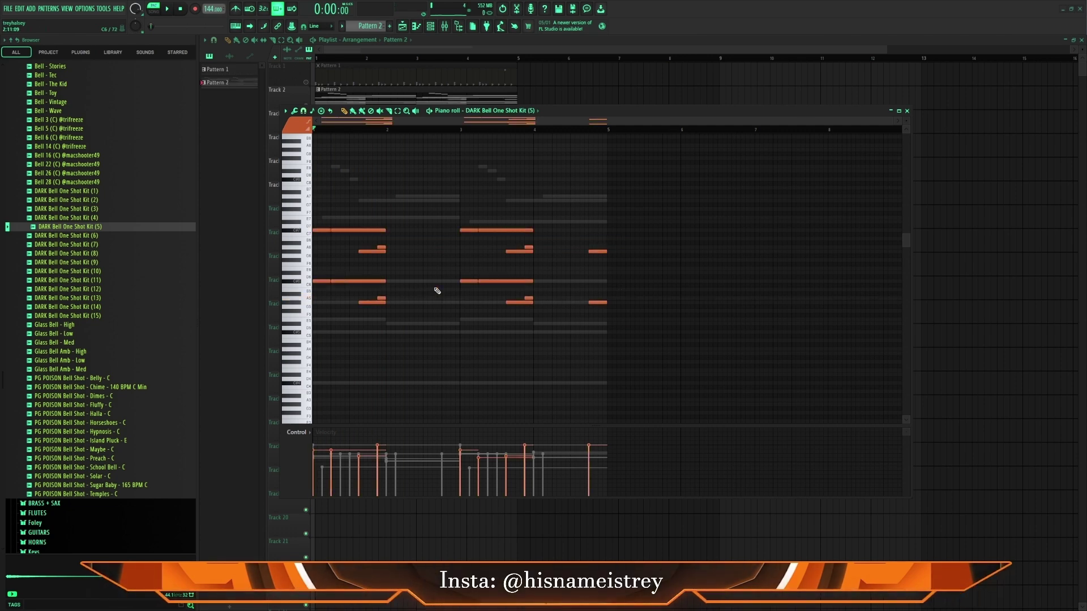
{"action": "key", "text": "space"}
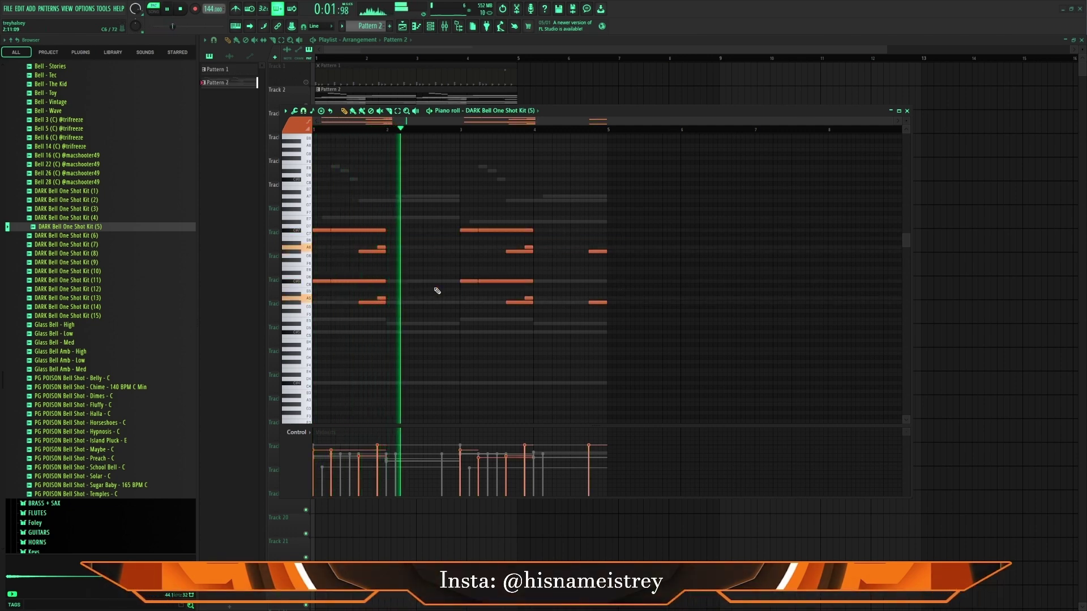
Raise the velocity of all the bell notes, close the piano roll, and move the channel rack lower.
{"action": "left_click_drag", "start_coordinate": [674, 333], "coordinate": [315, 220]}
{"action": "scroll", "coordinate": [436, 215], "scroll_direction": "up", "scroll_amount": 4}
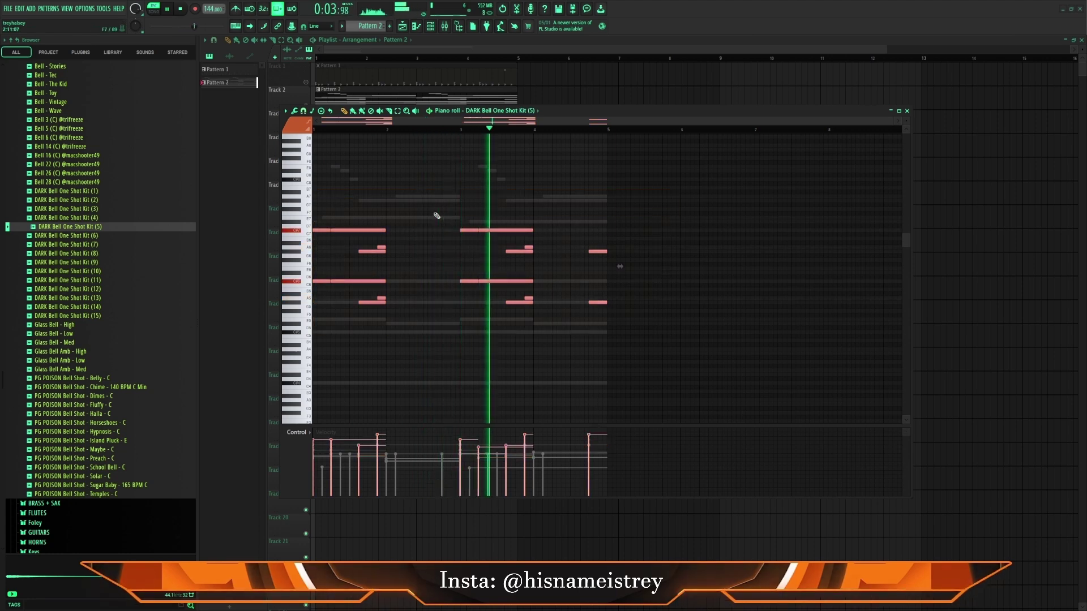
{"action": "key", "text": "ctrl+d"}
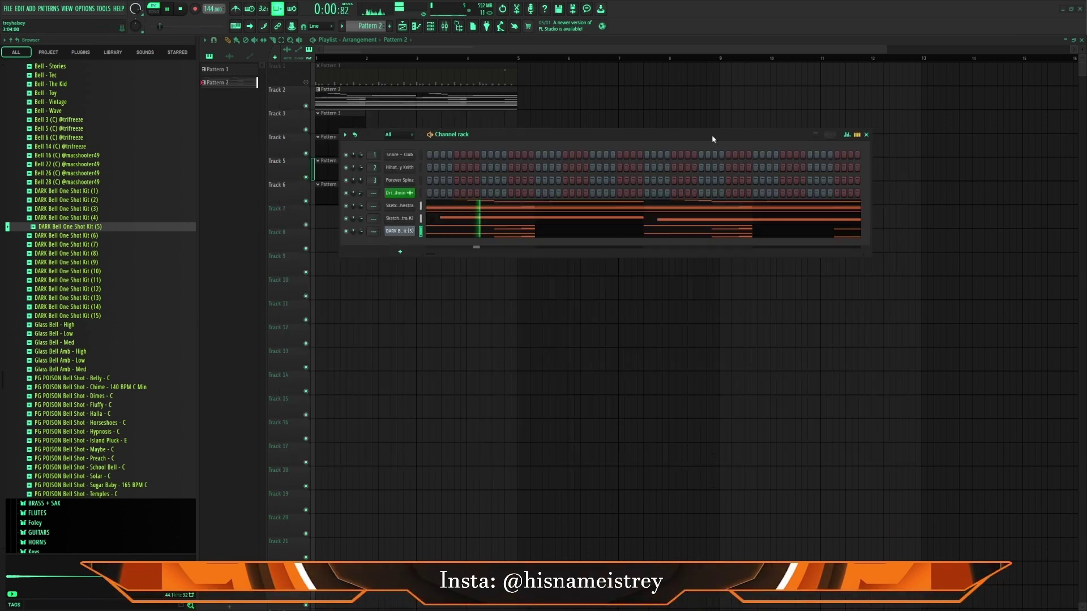
{"action": "left_click_drag", "start_coordinate": [712, 139], "coordinate": [709, 191]}
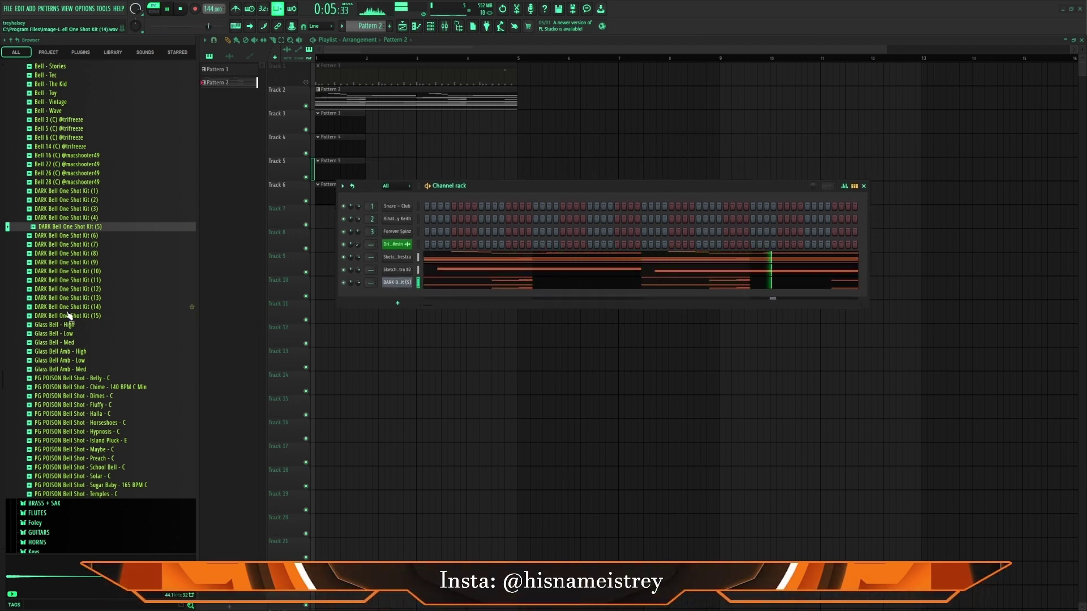
Collapse the BELLS folder, open PADS, and audition the pads from Pad 17 to PG POISON Pad Shot - Reverse.
{"action": "scroll", "coordinate": [77, 276], "scroll_direction": "up", "scroll_amount": 8}
{"action": "left_click", "coordinate": [50, 228]}
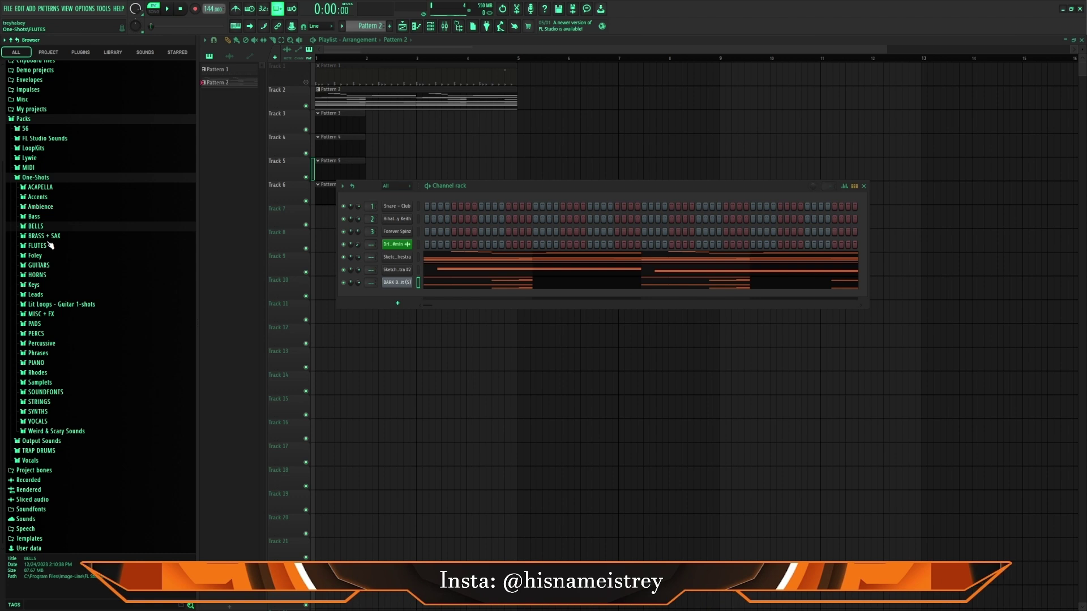
{"action": "left_click", "coordinate": [34, 324]}
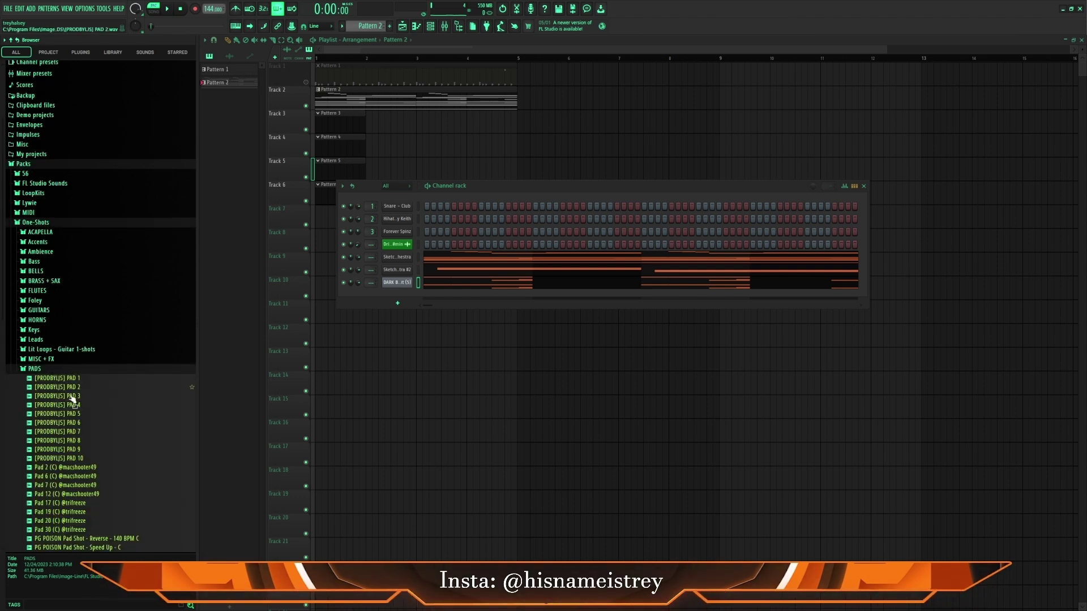
{"action": "scroll", "coordinate": [75, 375], "scroll_direction": "down", "scroll_amount": 2}
{"action": "left_click", "coordinate": [77, 404]}
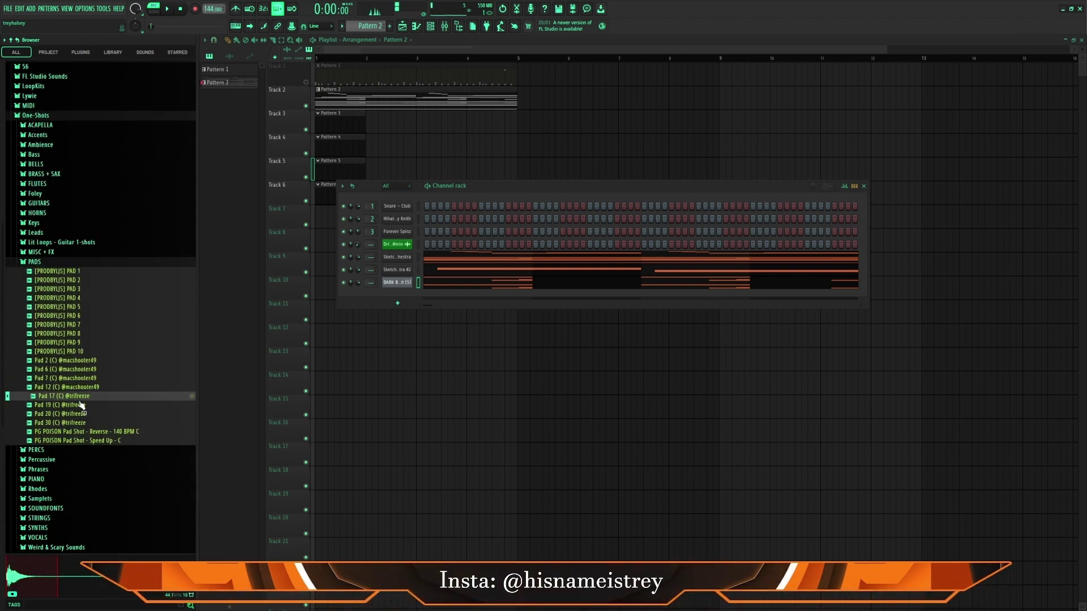
{"action": "key", "text": "Down"}
{"action": "key", "text": "Down"}
{"action": "key", "text": "Down"}
{"action": "key", "text": "Down"}
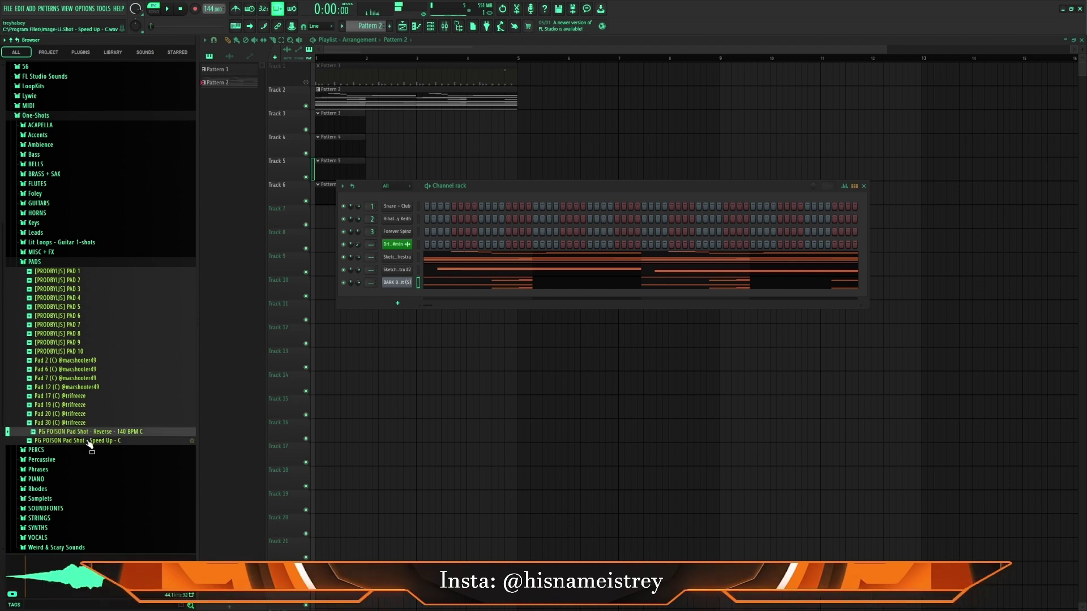
Preview PAD 6, load it as a new sampler channel, and place its settings window over the channel rack.
{"action": "left_click", "coordinate": [70, 315]}
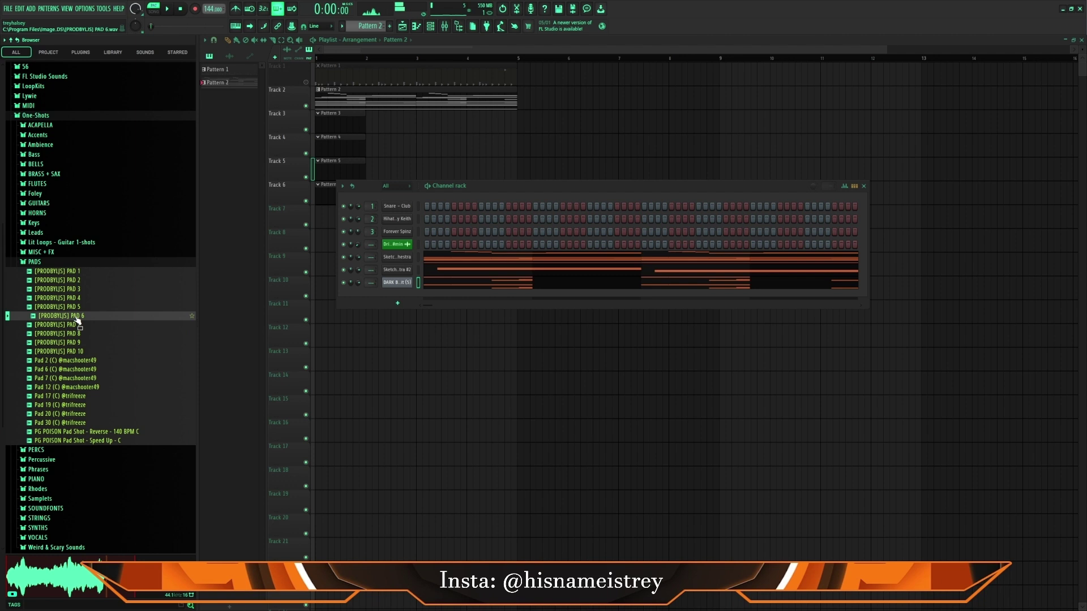
{"action": "right_click", "coordinate": [78, 320]}
{"action": "left_click", "coordinate": [105, 327]}
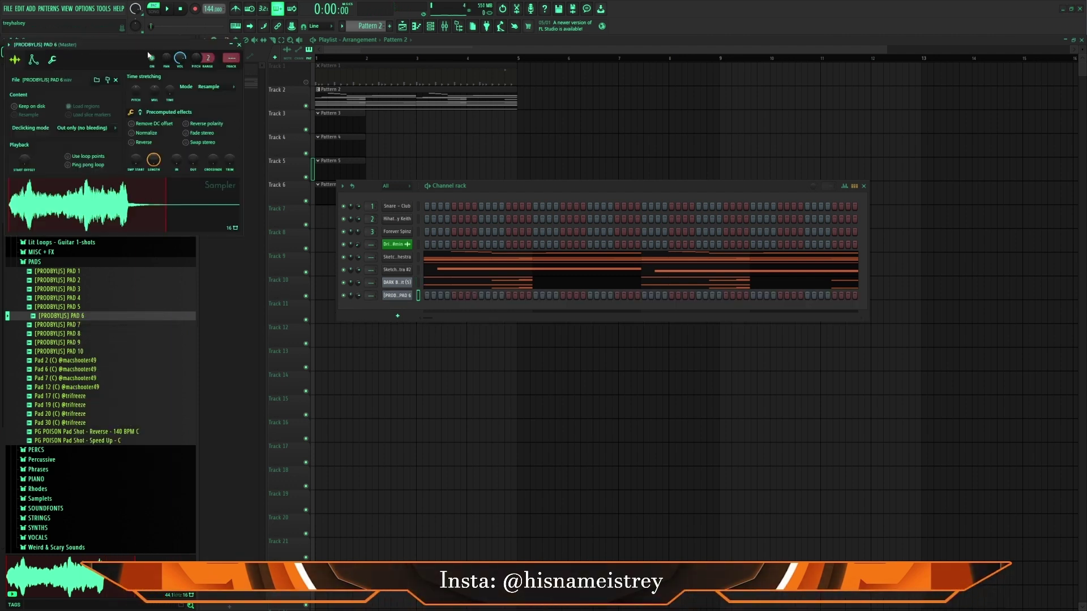
{"action": "left_click_drag", "start_coordinate": [150, 44], "coordinate": [490, 164]}
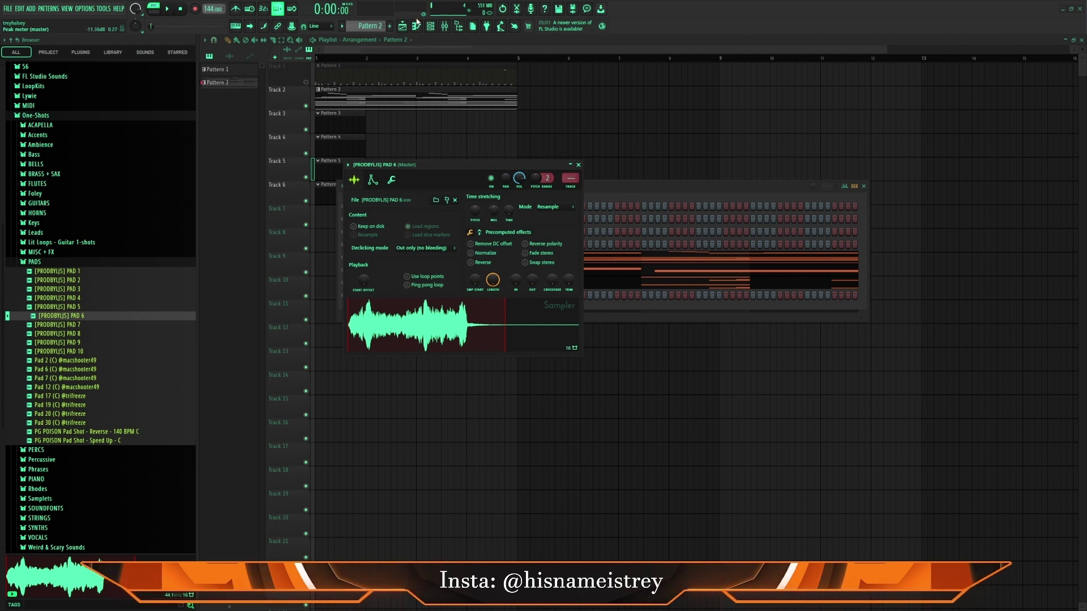
Open the Tuner on the mixer's master track and play the PAD 6 sample to detect its pitch.
{"action": "left_click", "coordinate": [444, 27]}
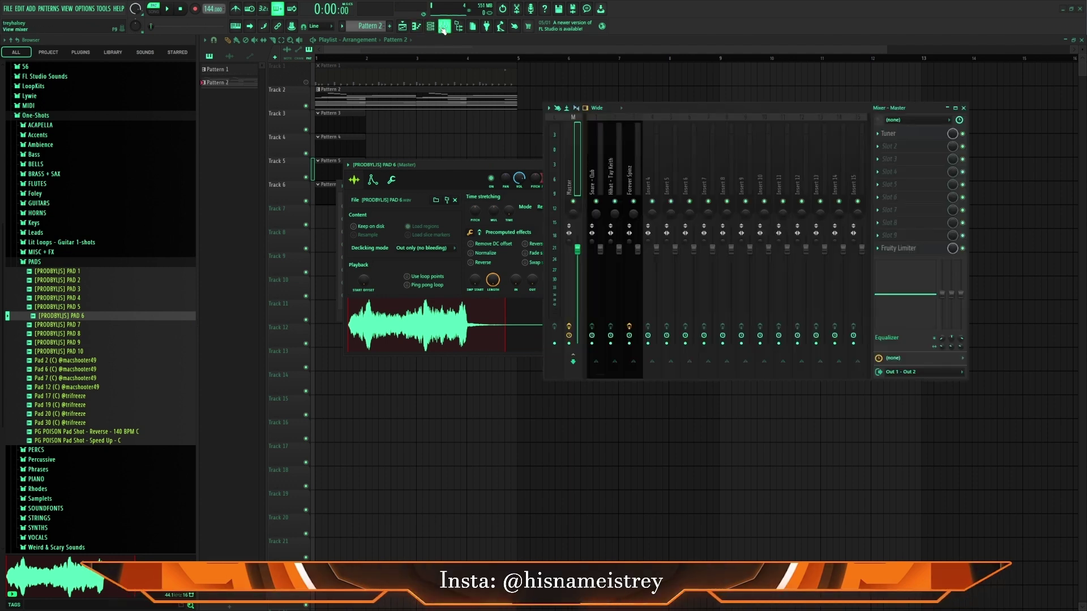
{"action": "left_click", "coordinate": [900, 134]}
{"action": "left_click_drag", "start_coordinate": [103, 66], "coordinate": [179, 146]}
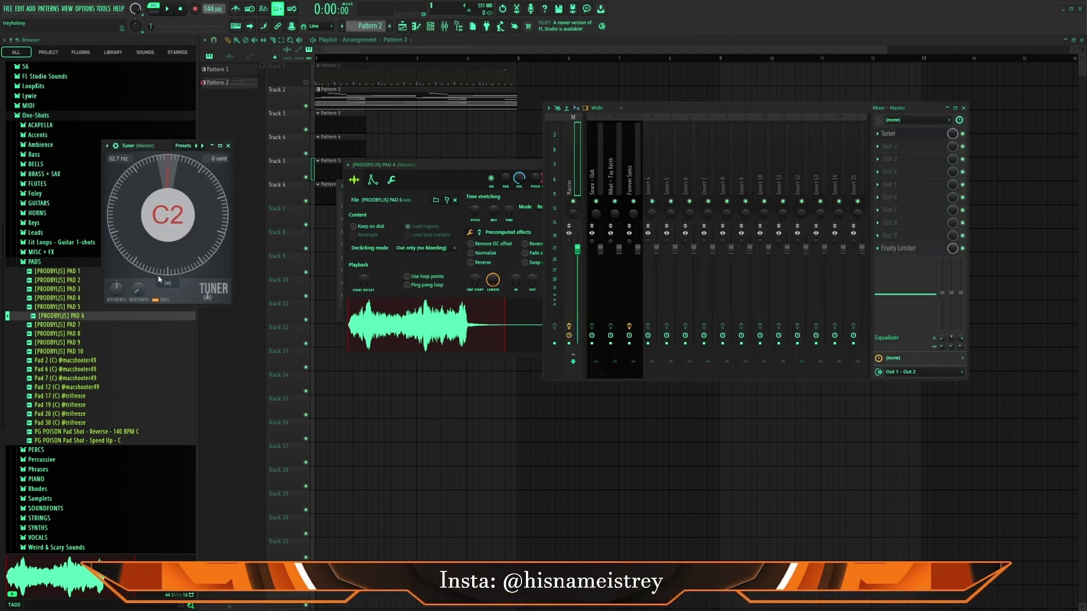
{"action": "left_click", "coordinate": [430, 331]}
{"action": "left_click", "coordinate": [426, 328]}
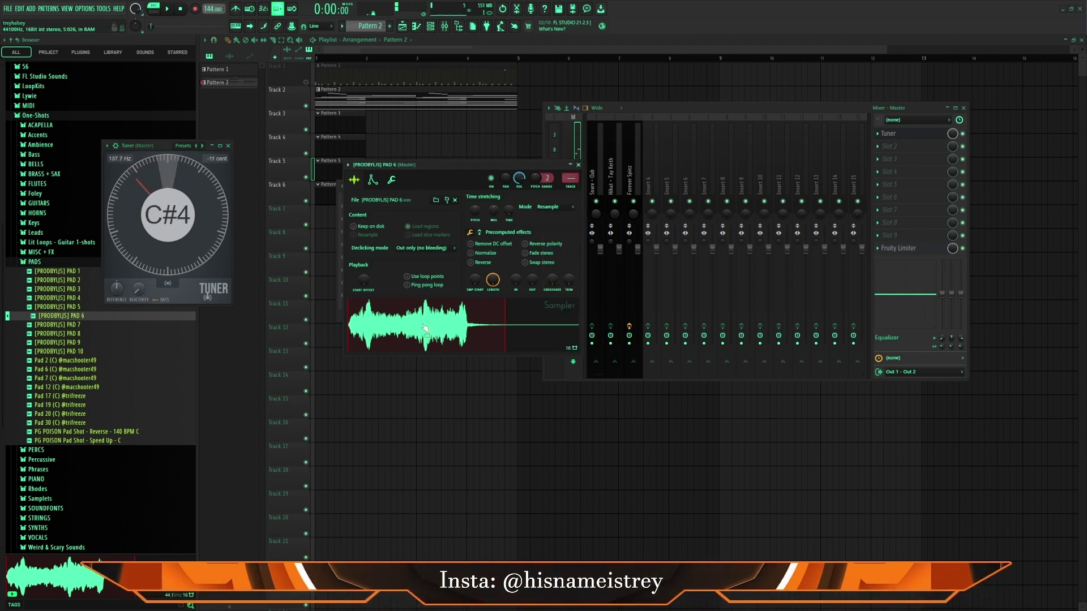
Set PAD 6's root note to E5, return to its sample settings, and close the channel window.
{"action": "left_click", "coordinate": [372, 179]}
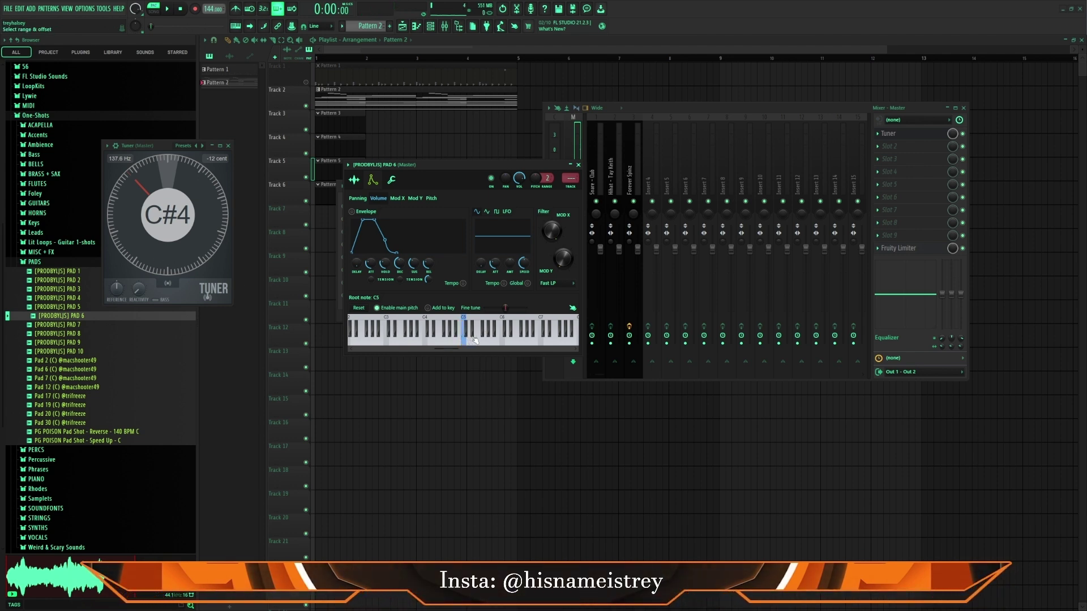
{"action": "right_click", "coordinate": [476, 341]}
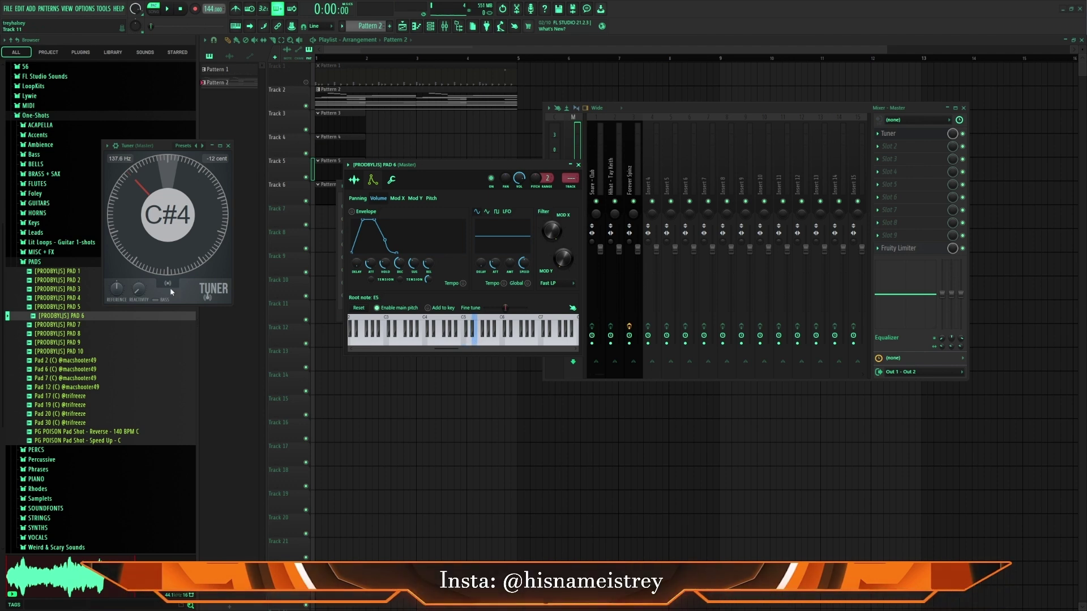
{"action": "left_click", "coordinate": [354, 181]}
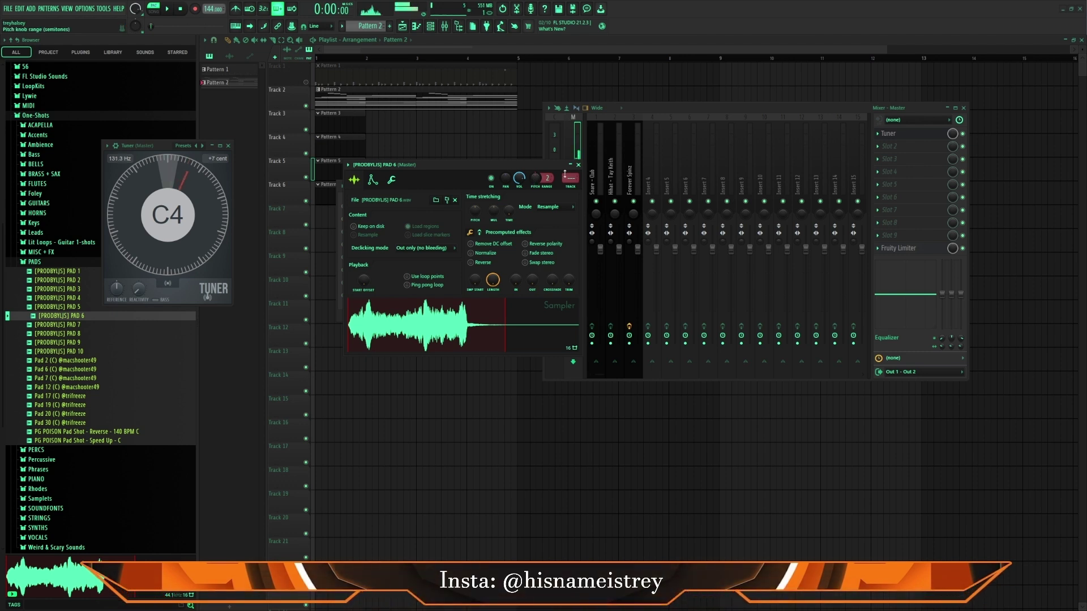
{"action": "left_click", "coordinate": [579, 166]}
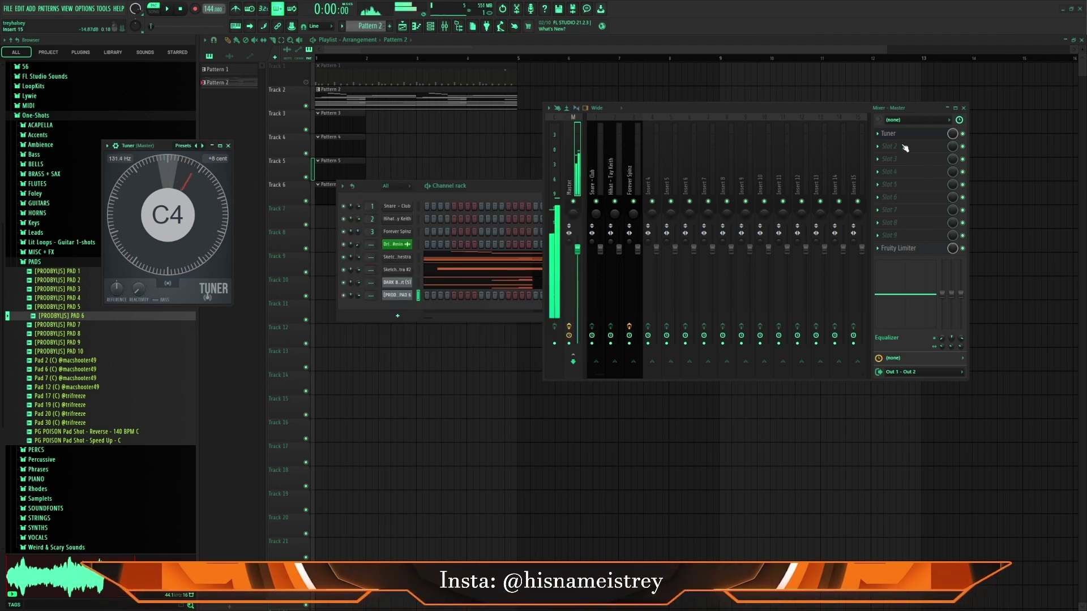
Close the Tuner and mixer, and select the middle-register chord notes across all four bars of the Sketching Orchestra piano roll.
{"action": "left_click", "coordinate": [228, 146]}
{"action": "left_click", "coordinate": [963, 108]}
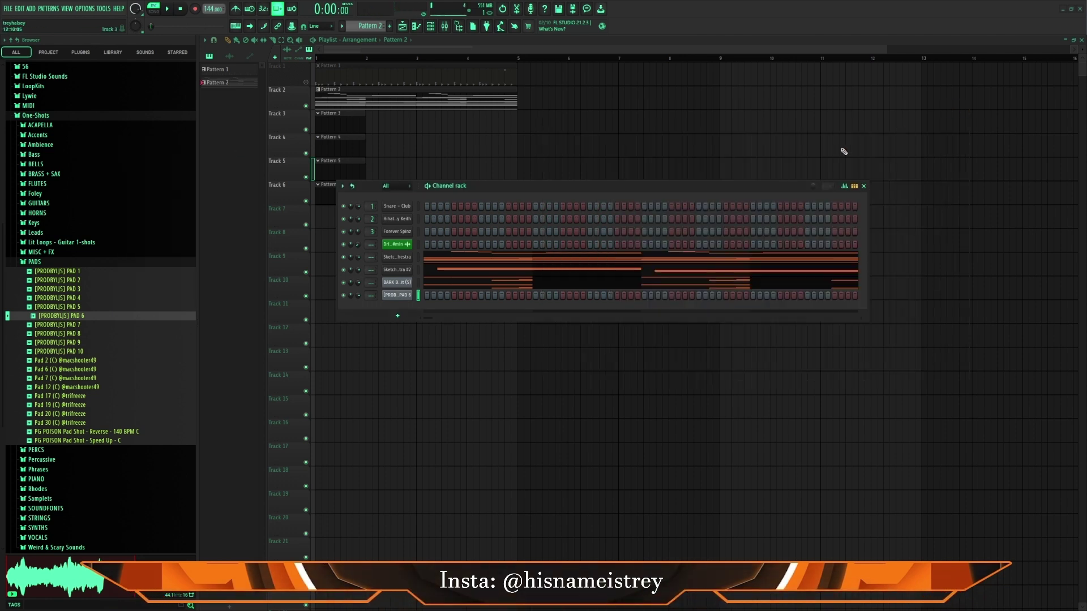
{"action": "left_click", "coordinate": [490, 263]}
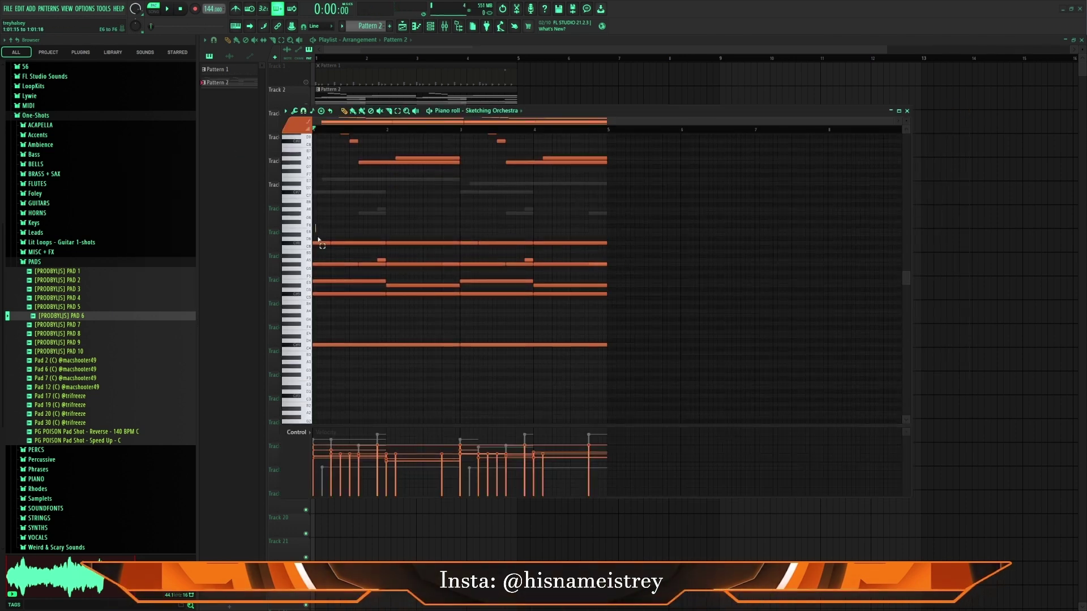
{"action": "left_click_drag", "start_coordinate": [315, 226], "coordinate": [332, 314]}
{"action": "left_click_drag", "start_coordinate": [400, 237], "coordinate": [413, 311]}
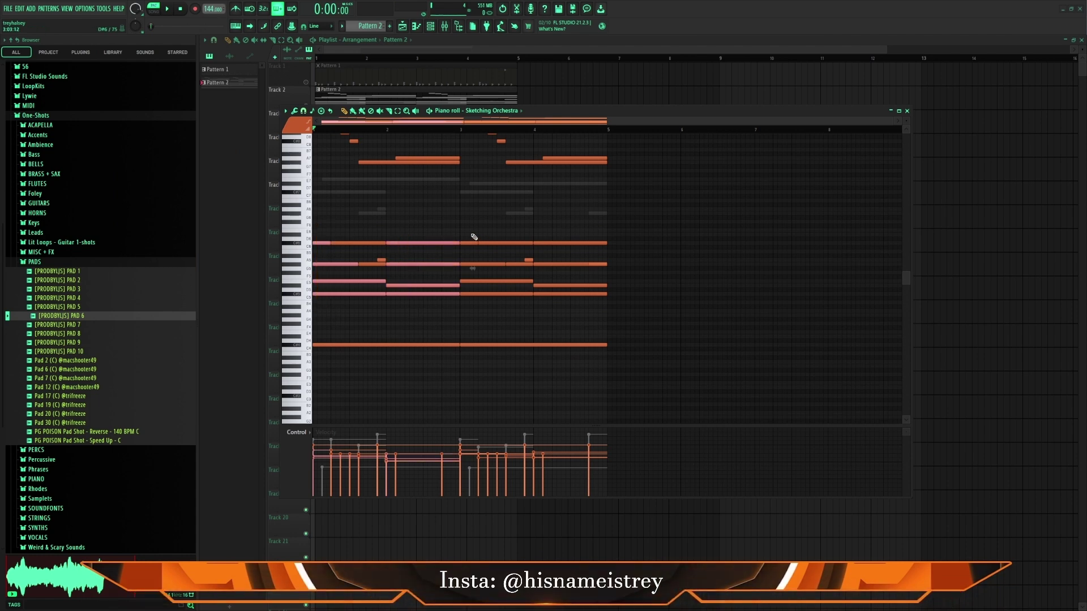
{"action": "left_click_drag", "start_coordinate": [470, 232], "coordinate": [474, 302]}
{"action": "left_click_drag", "start_coordinate": [555, 256], "coordinate": [560, 313]}
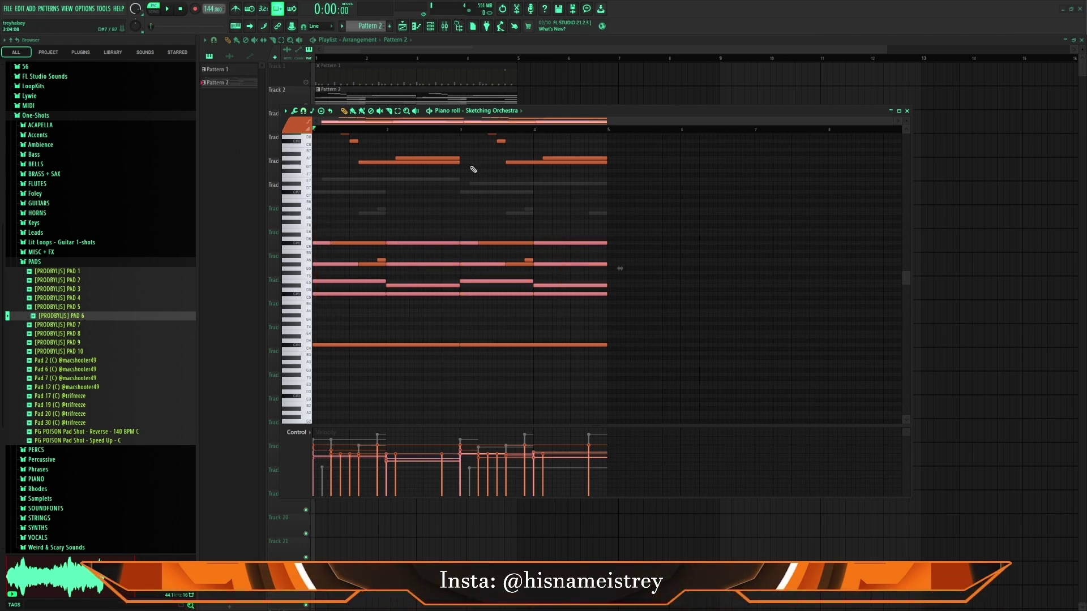
Copy the selected chord notes into PAD 6's piano roll, play the pattern, and lower the notes' velocities.
{"action": "left_click", "coordinate": [476, 111]}
{"action": "left_click", "coordinate": [503, 221]}
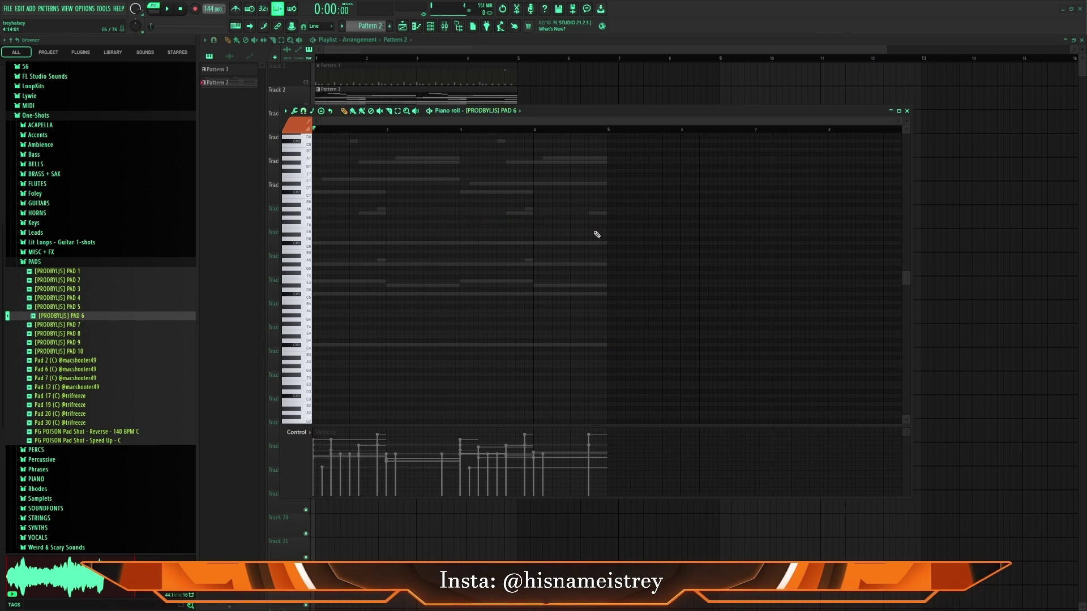
{"action": "key", "text": "ctrl+v"}
{"action": "scroll", "coordinate": [485, 287], "scroll_direction": "up", "scroll_amount": 2}
{"action": "key", "text": "space"}
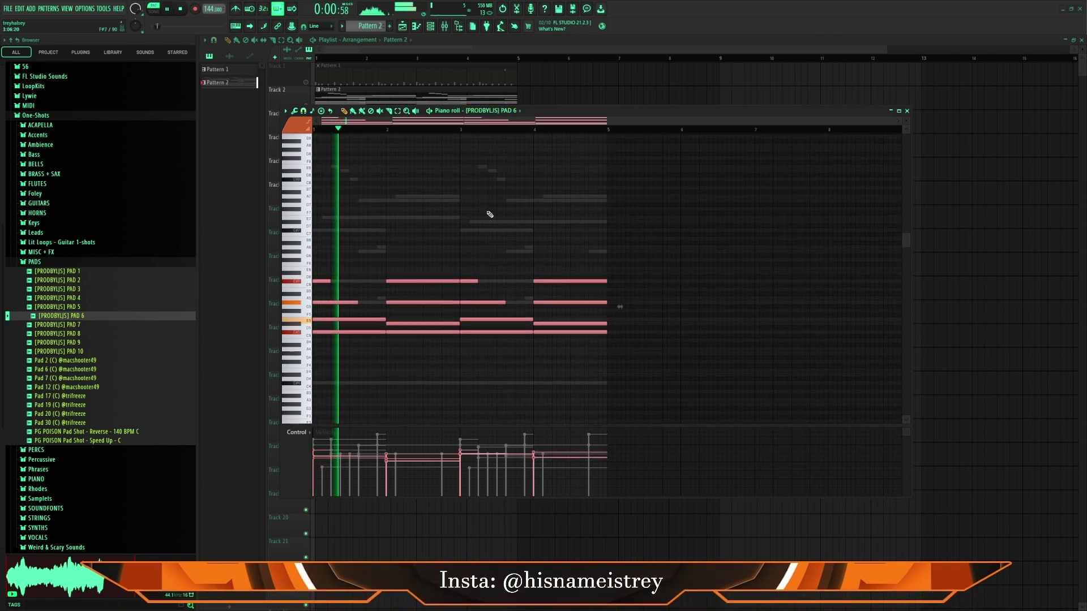
{"action": "key", "text": "space"}
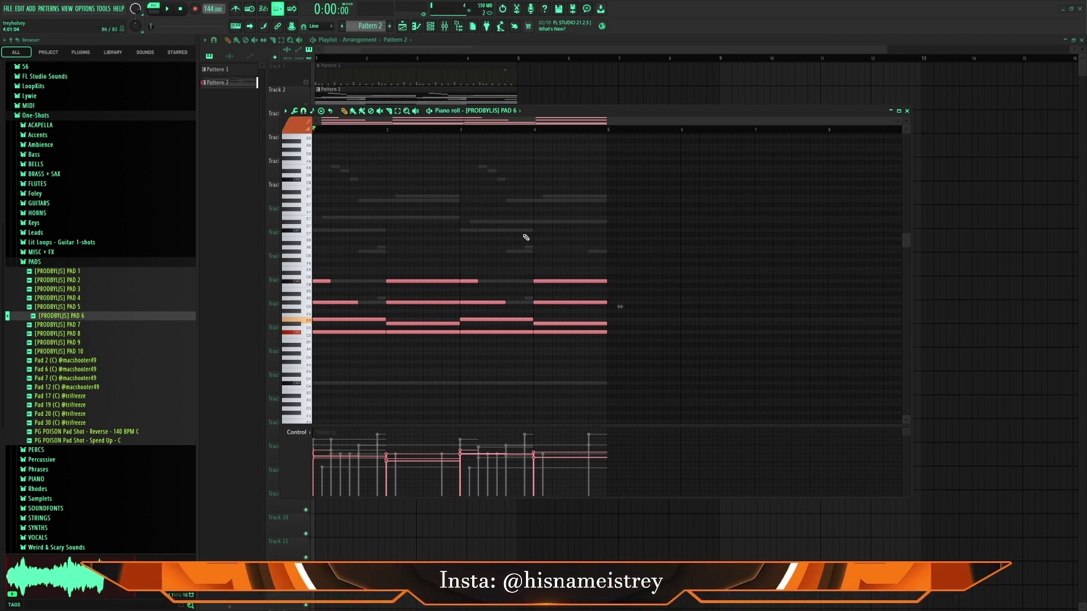
{"action": "scroll", "coordinate": [510, 232], "scroll_direction": "down", "scroll_amount": 5}
{"action": "left_click", "coordinate": [907, 110]}
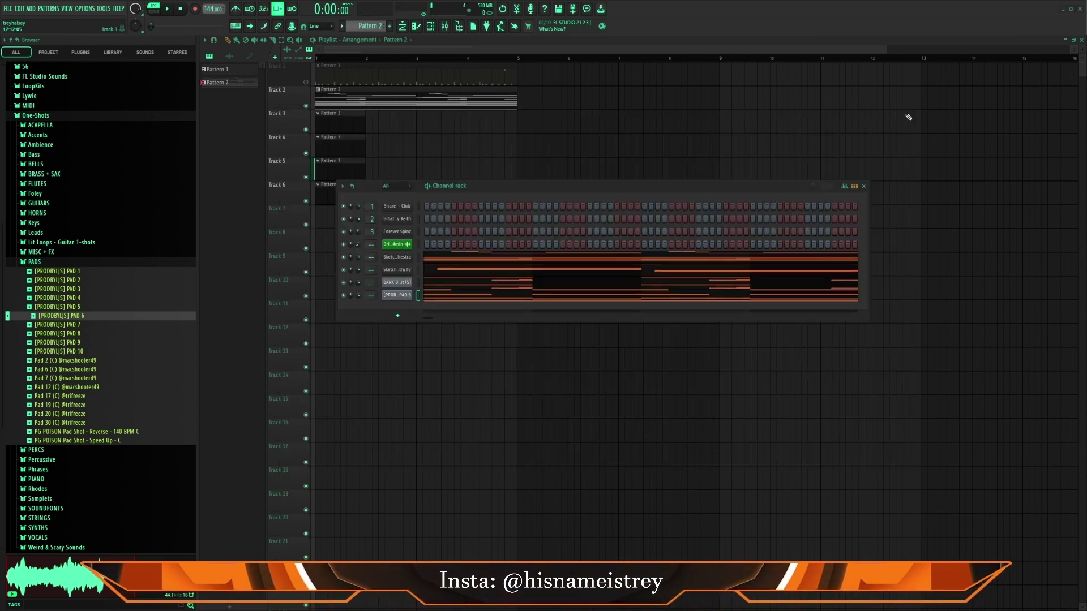
Enable PAD 6's volume envelope with maximum hold and minimum decay, sustain and release, and set the channel volume to 50%.
{"action": "left_click", "coordinate": [402, 295]}
{"action": "left_click", "coordinate": [374, 180]}
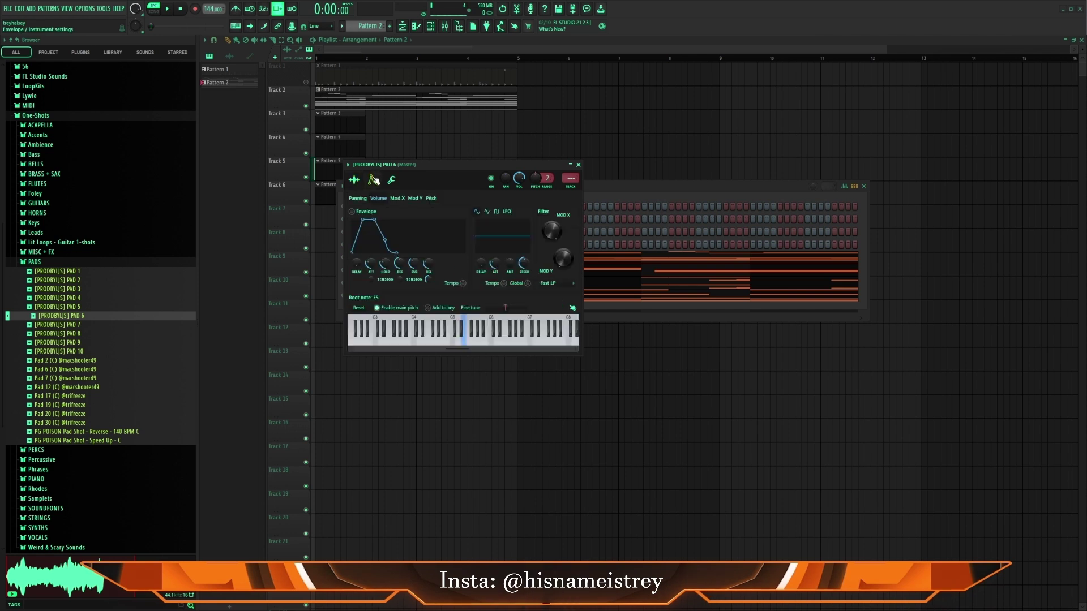
{"action": "left_click_drag", "start_coordinate": [378, 264], "coordinate": [379, 265]}
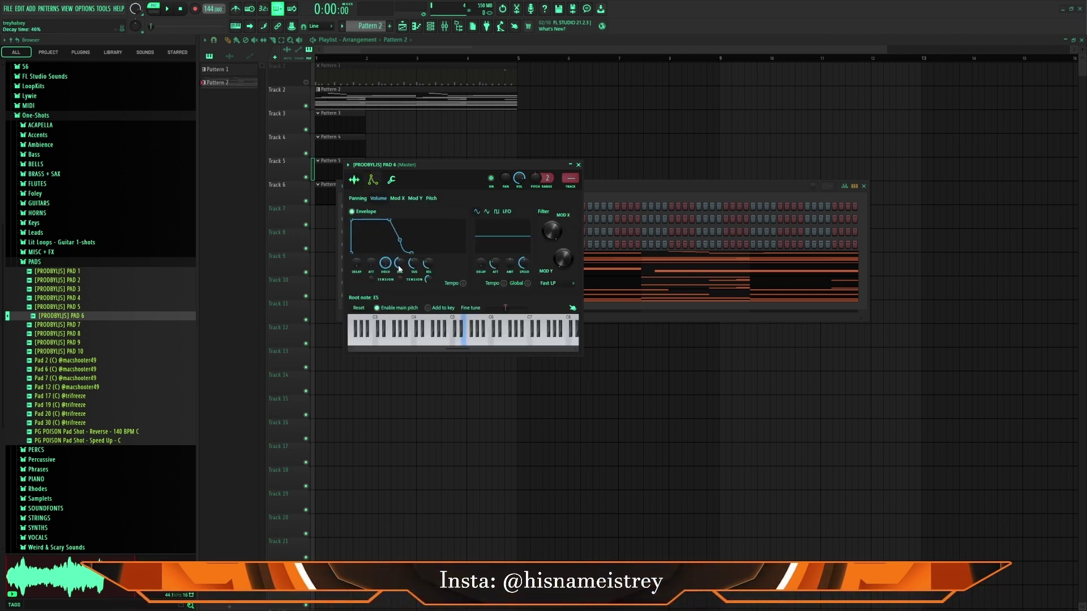
{"action": "left_click_drag", "start_coordinate": [427, 261], "coordinate": [427, 278]}
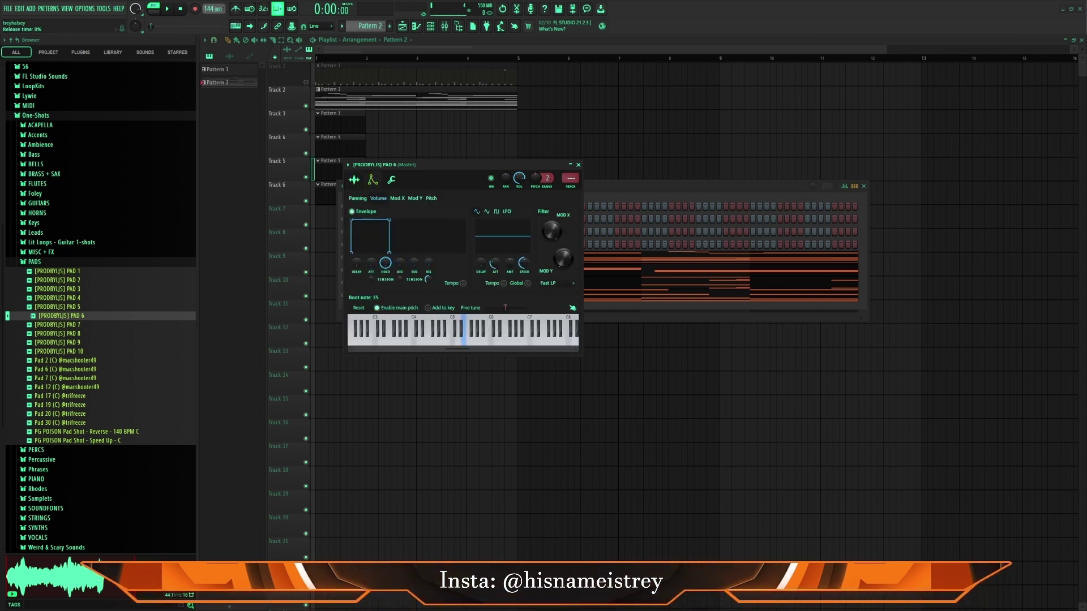
{"action": "left_click", "coordinate": [354, 181]}
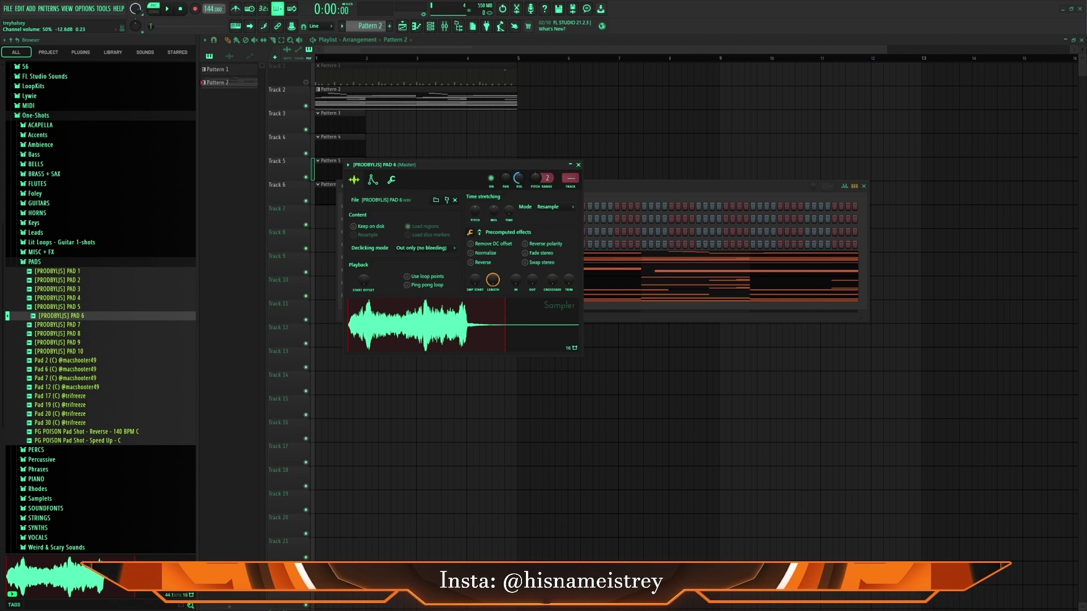
{"action": "left_click", "coordinate": [577, 165]}
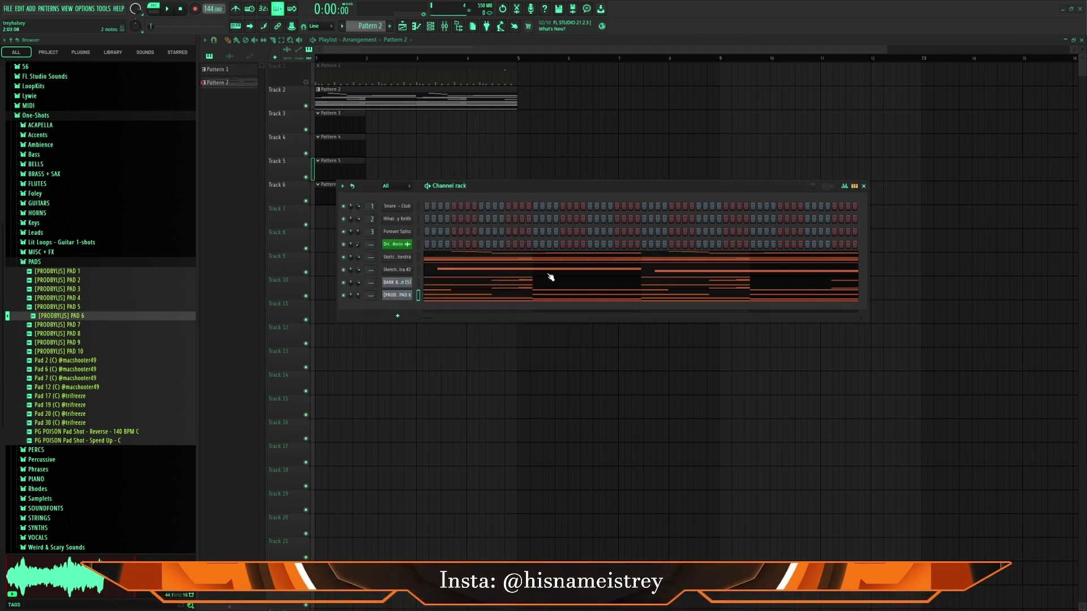
Play the pattern with PAD 6's notes open and slightly raise the velocity of all of them.
{"action": "left_click", "coordinate": [501, 294]}
{"action": "key", "text": "space"}
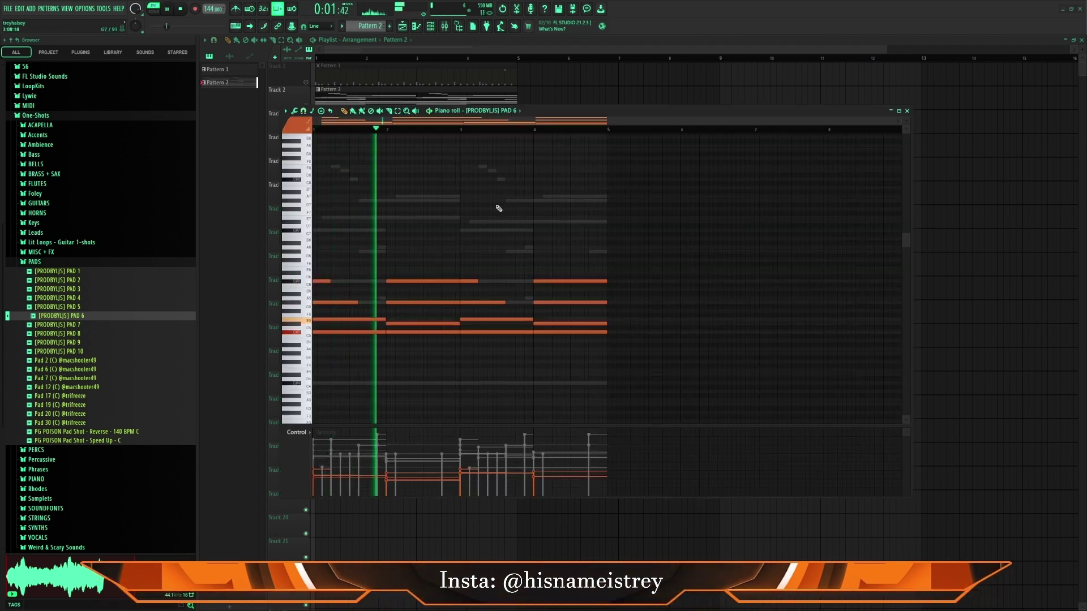
{"action": "key", "text": "space"}
{"action": "left_click_drag", "start_coordinate": [600, 345], "coordinate": [331, 247]}
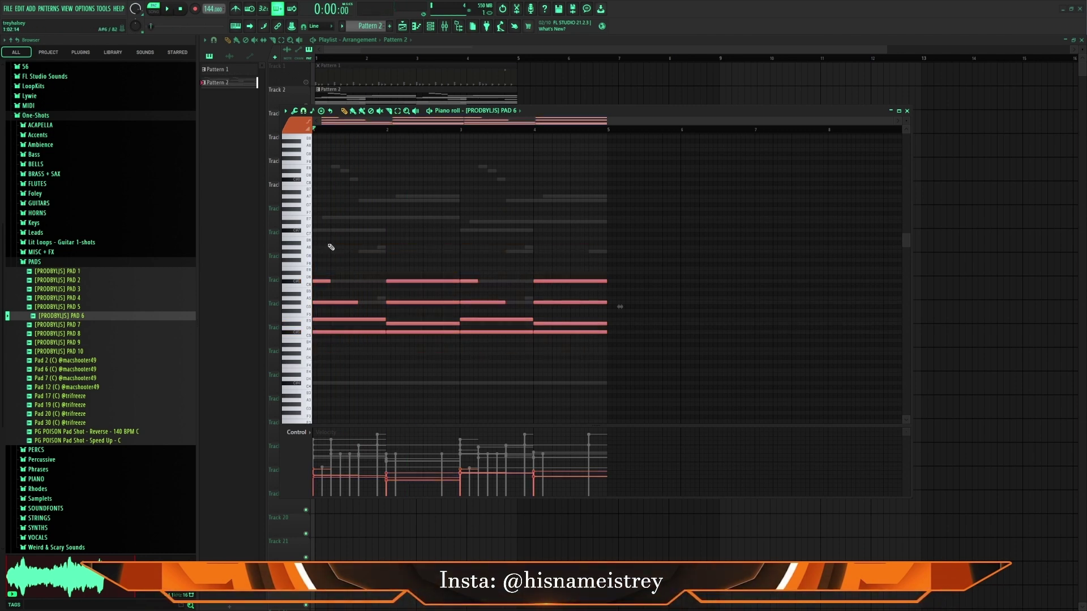
{"action": "scroll", "coordinate": [364, 238], "scroll_direction": "up", "scroll_amount": 3}
{"action": "key", "text": "space"}
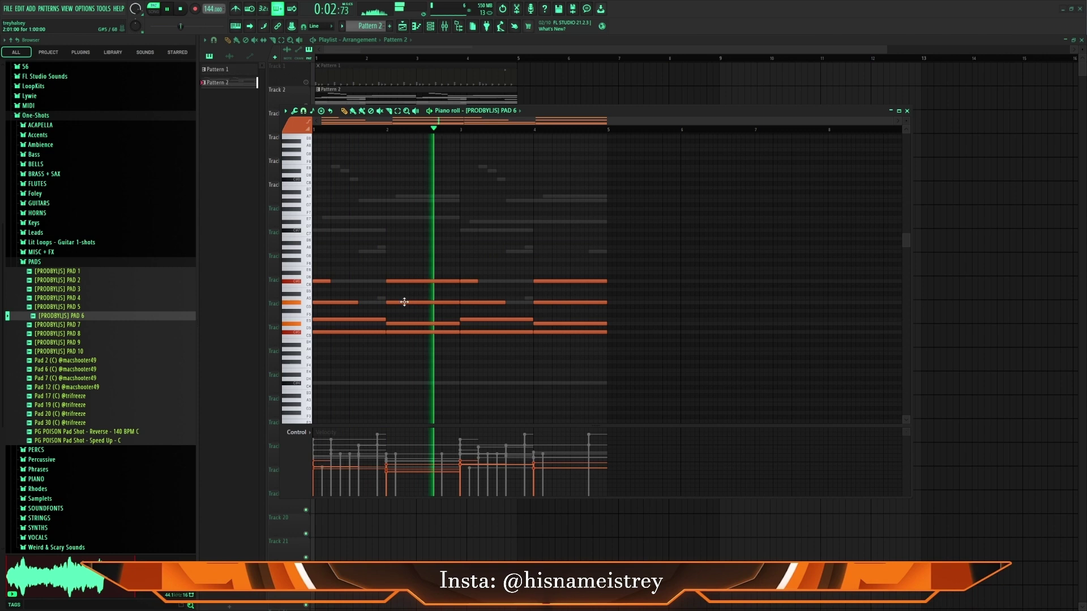
{"action": "key", "text": "space"}
Delete the upper chord notes in all four bars of PAD 6, keeping only the lowest row, and play the pattern.
{"action": "right_click", "coordinate": [347, 319]}
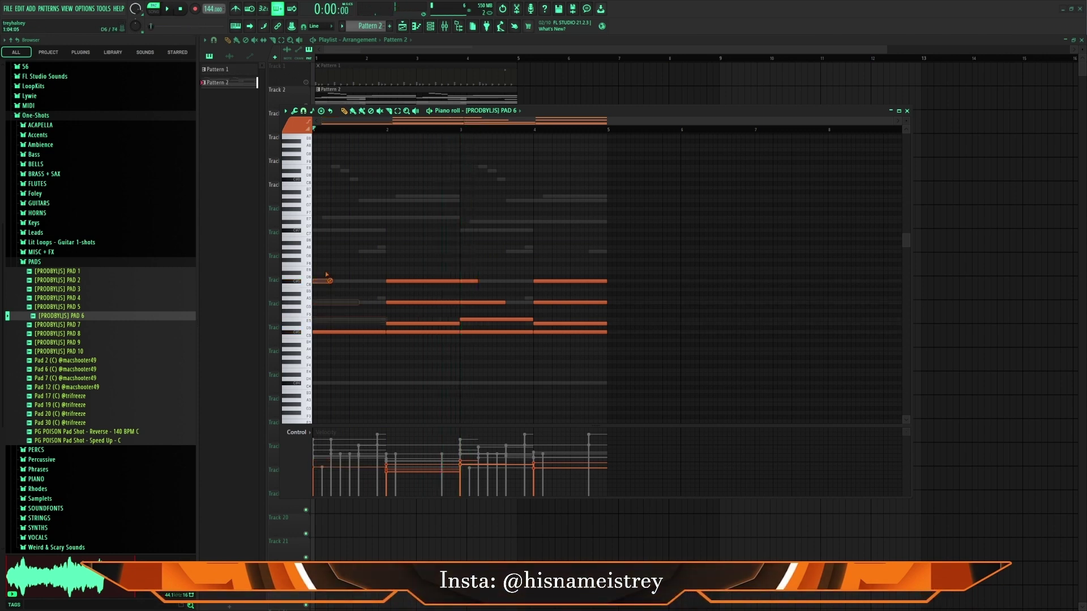
{"action": "right_click", "coordinate": [417, 323]}
{"action": "right_click", "coordinate": [469, 281]}
{"action": "right_click", "coordinate": [486, 302]}
{"action": "right_click", "coordinate": [509, 320]}
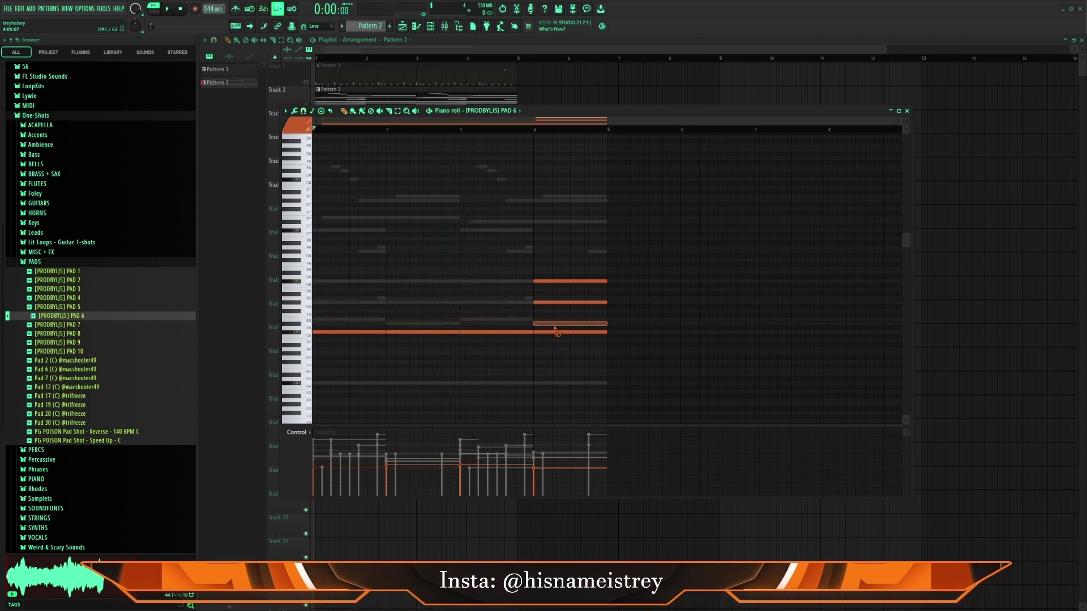
{"action": "right_click", "coordinate": [554, 324]}
{"action": "right_click", "coordinate": [547, 302]}
{"action": "right_click", "coordinate": [541, 281]}
{"action": "key", "text": "space"}
{"action": "key", "text": "space"}
Transpose PAD 6's remaining notes down one octave, removing the stray note below them, and play the pattern.
{"action": "left_click_drag", "start_coordinate": [356, 323], "coordinate": [589, 348]}
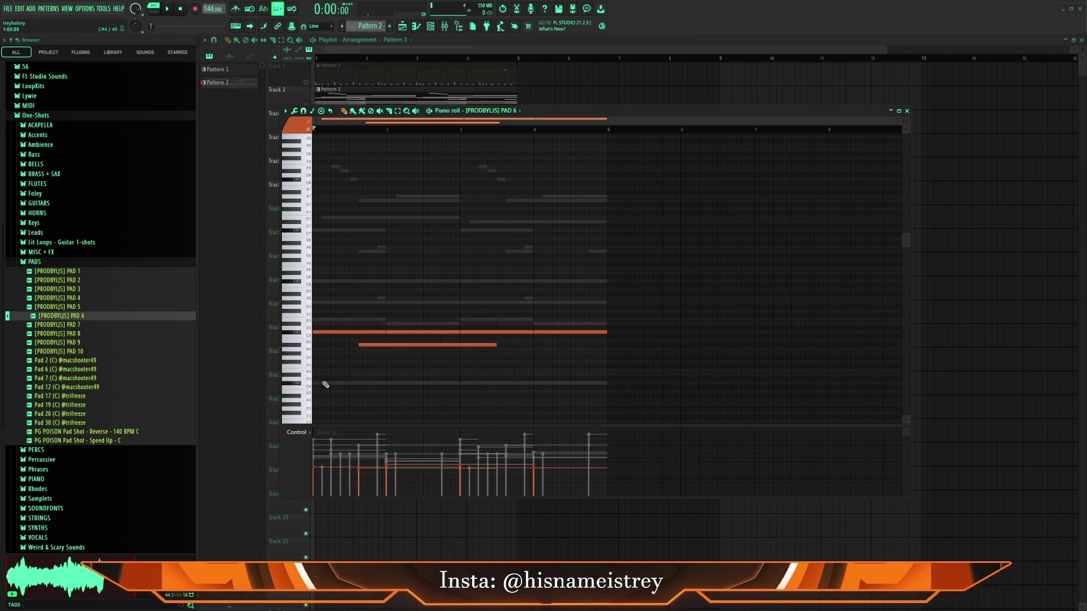
{"action": "right_click", "coordinate": [396, 346]}
{"action": "left_click_drag", "start_coordinate": [569, 360], "coordinate": [317, 268]}
{"action": "key", "text": "ctrl+Down"}
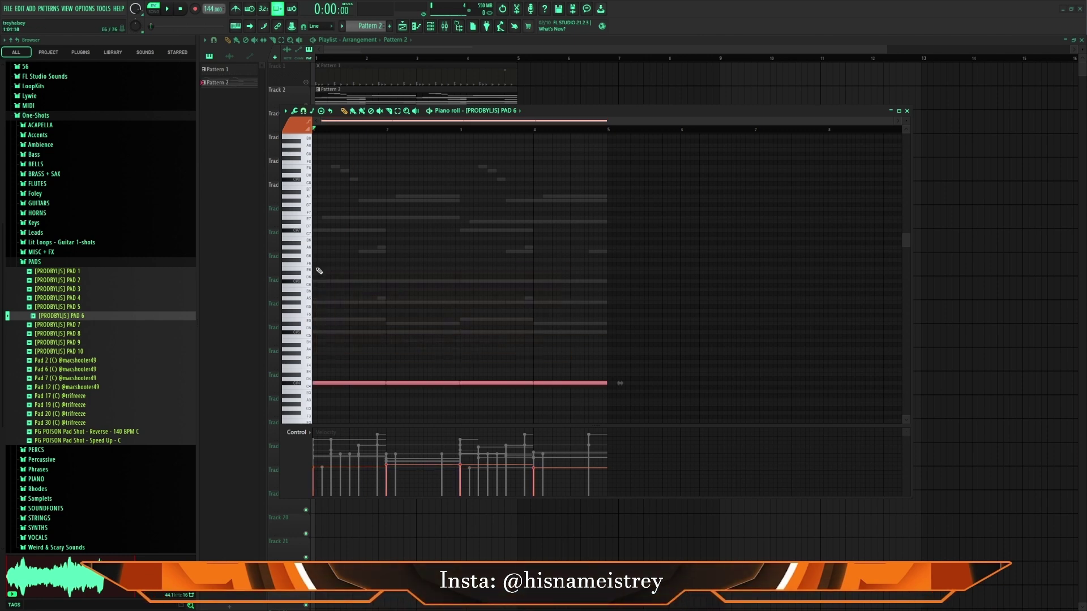
{"action": "left_click", "coordinate": [399, 261]}
{"action": "key", "text": "space"}
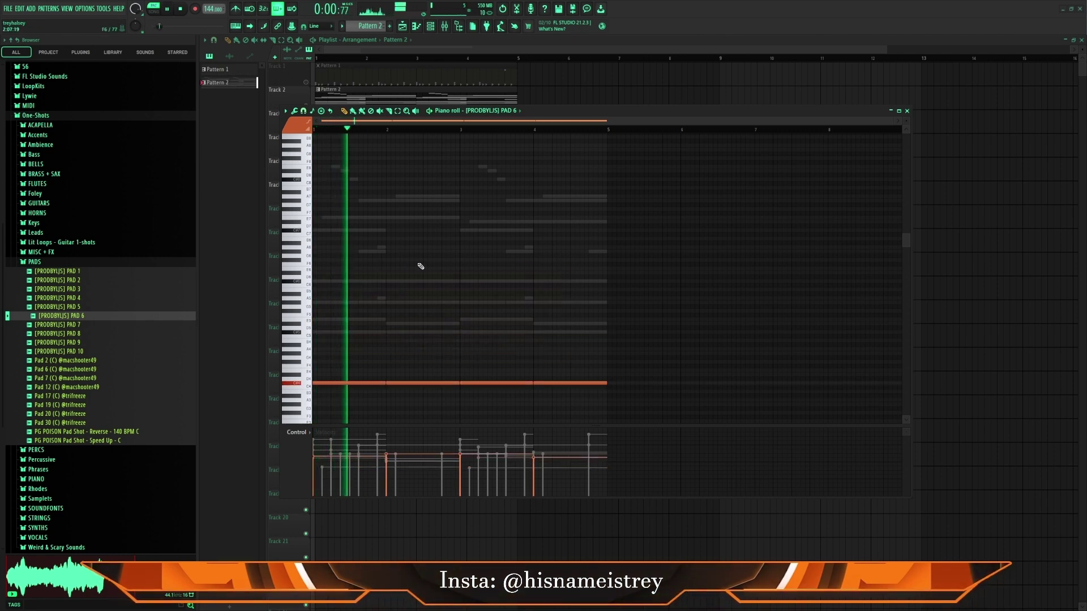
Select PAD 6's low notes and fine-tune their velocities while the pattern plays.
{"action": "left_click_drag", "start_coordinate": [582, 400], "coordinate": [385, 357]}
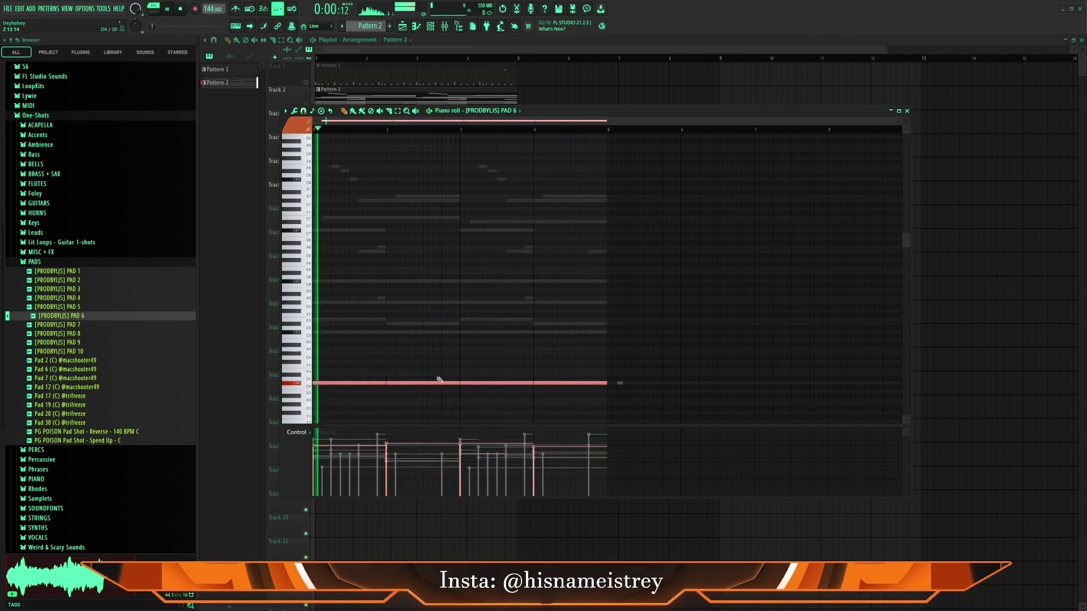
{"action": "scroll", "coordinate": [432, 352], "scroll_direction": "down", "scroll_amount": 5}
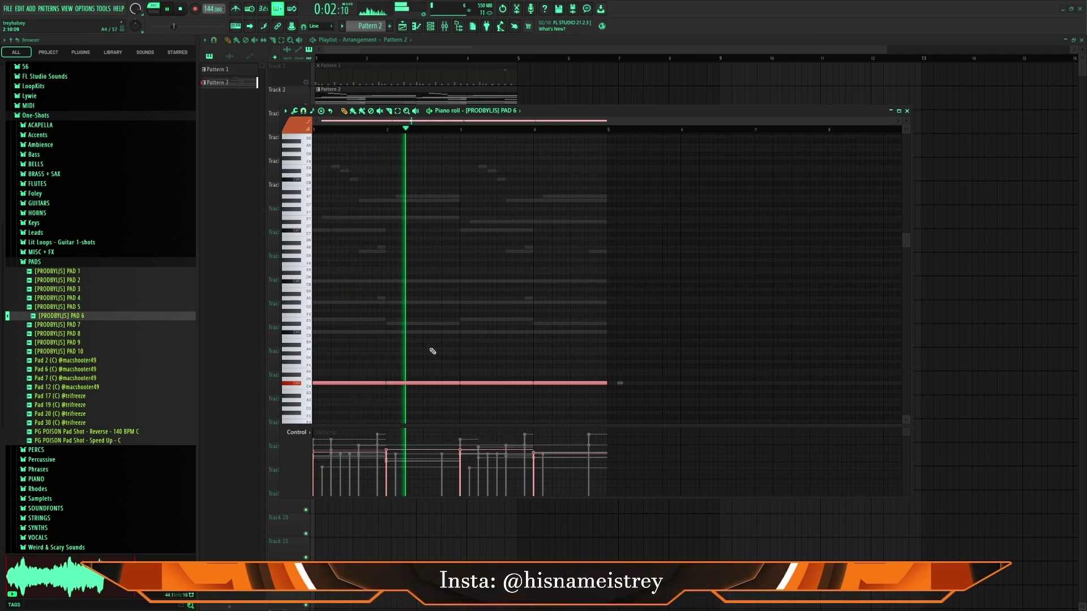
{"action": "scroll", "coordinate": [450, 340], "scroll_direction": "down", "scroll_amount": 2}
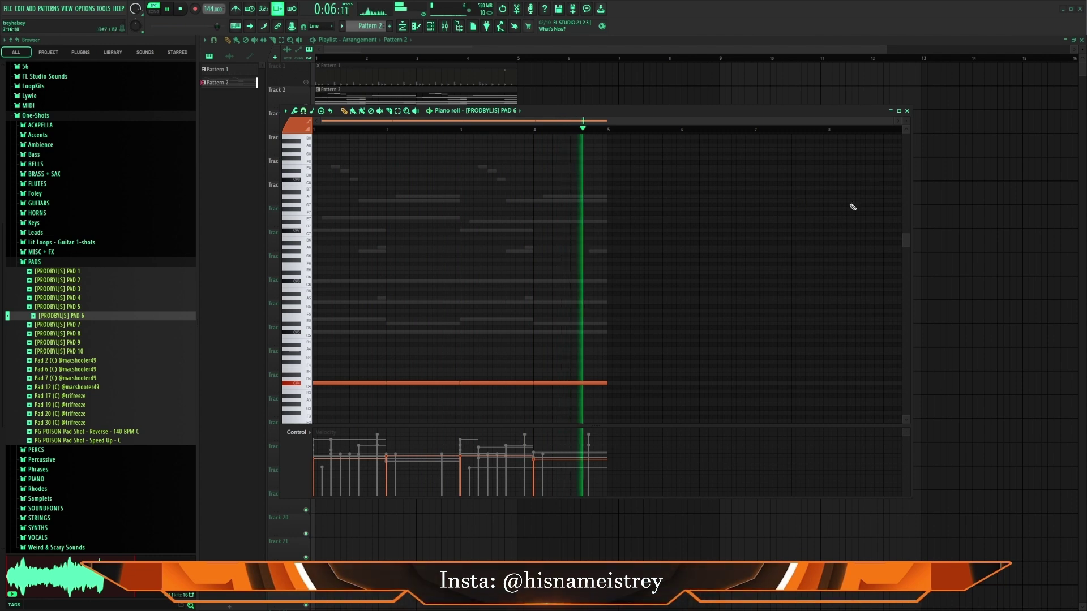
Close the piano roll, review PAD 6's sampler settings, and listen to the full layered melody.
{"action": "left_click", "coordinate": [907, 112]}
{"action": "left_click", "coordinate": [410, 295]}
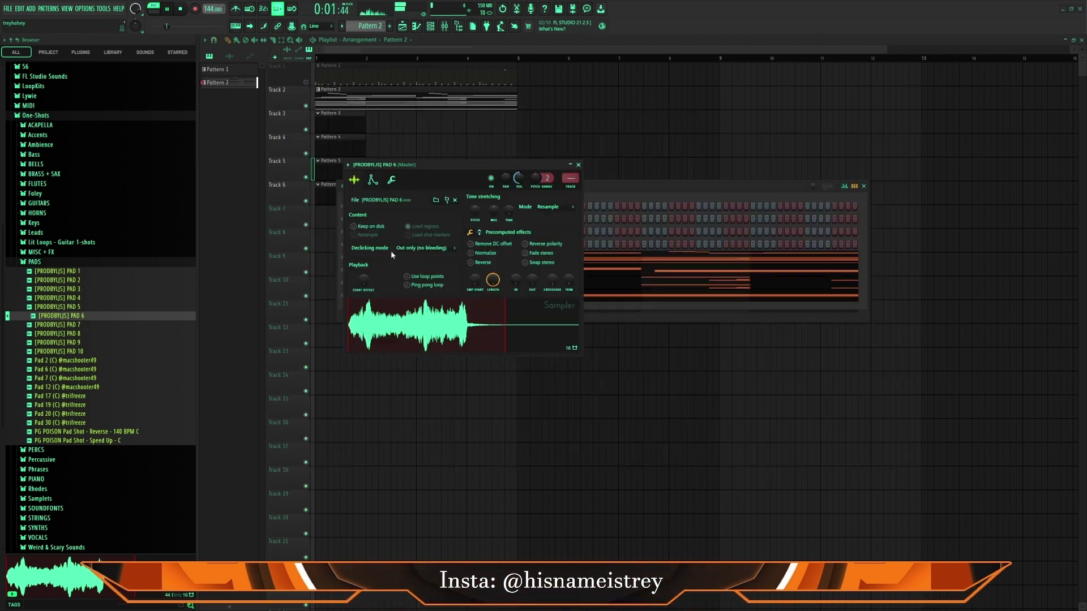
{"action": "left_click", "coordinate": [578, 164]}
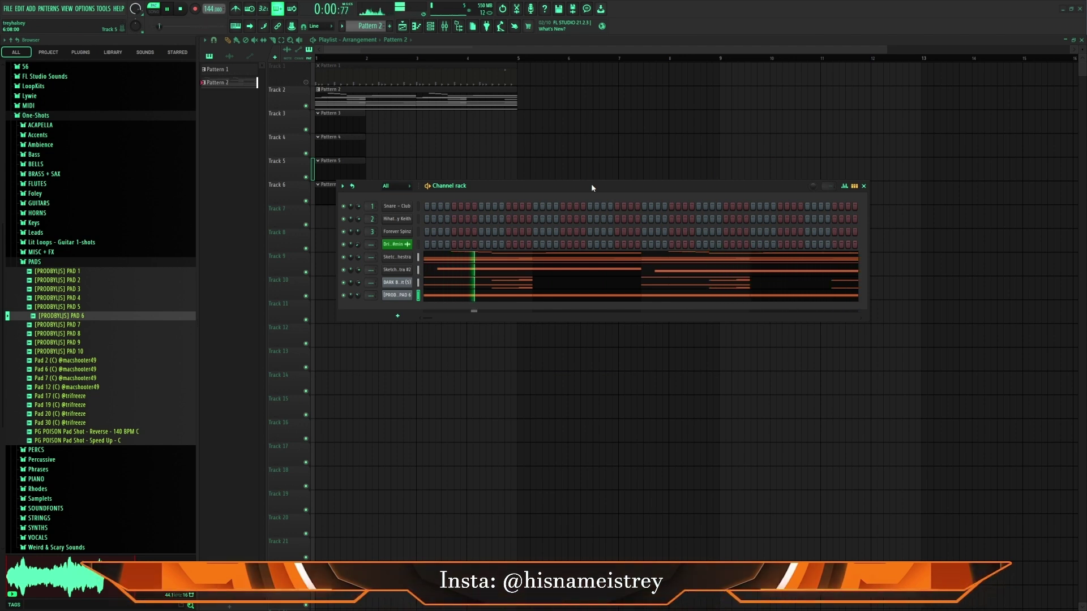
{"action": "key", "text": "space"}
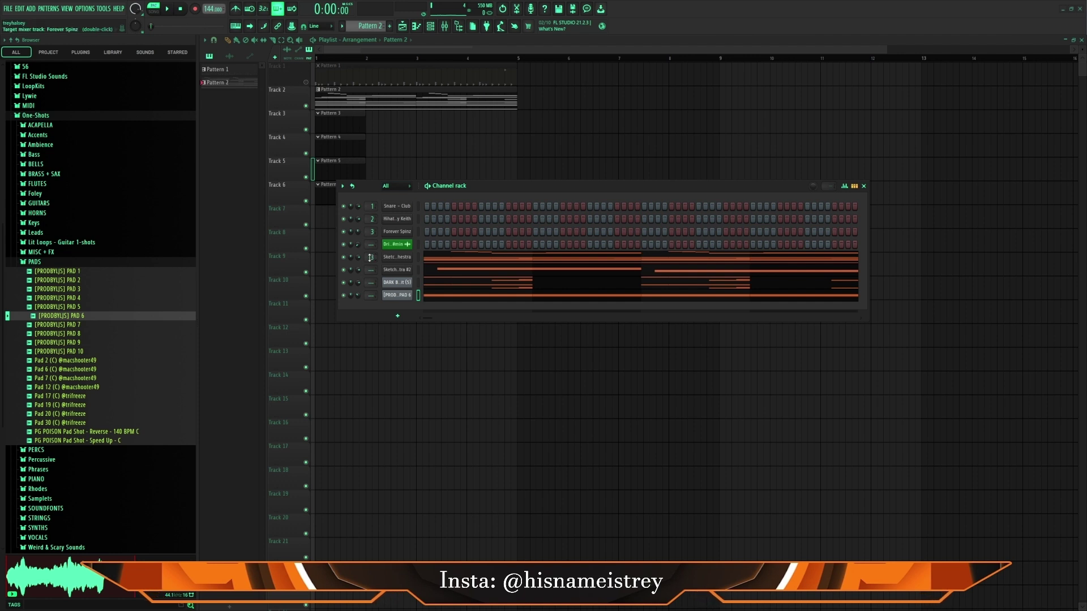
Route both Sketching Orchestra channels, the bell one-shot and PAD 6 to mixer track 4.
{"action": "scroll", "coordinate": [368, 270], "scroll_direction": "up", "scroll_amount": 1}
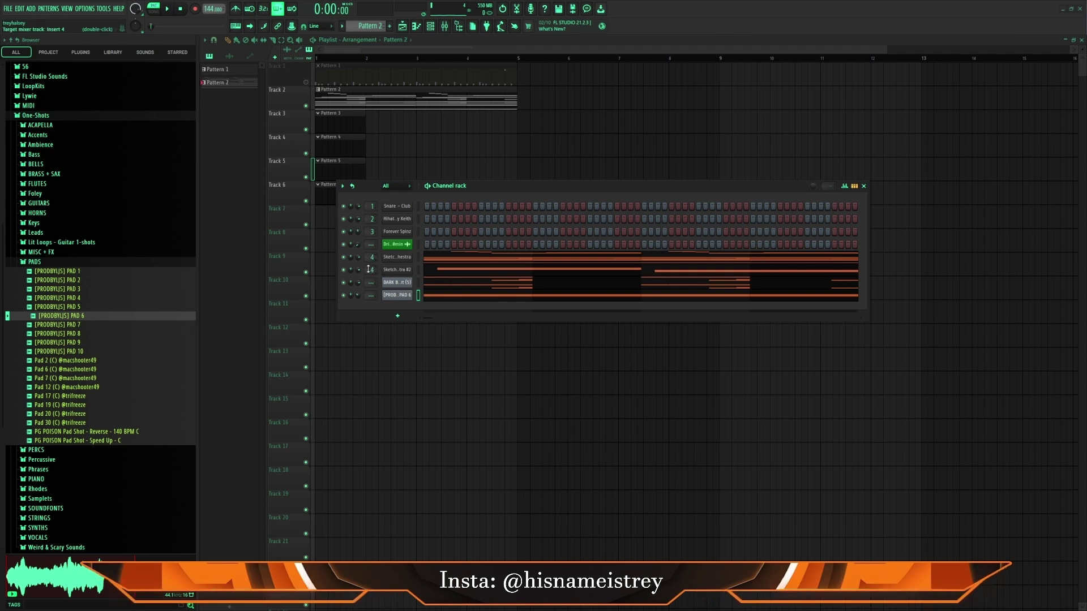
{"action": "scroll", "coordinate": [369, 285], "scroll_direction": "up", "scroll_amount": 3}
{"action": "scroll", "coordinate": [370, 295], "scroll_direction": "up", "scroll_amount": 4}
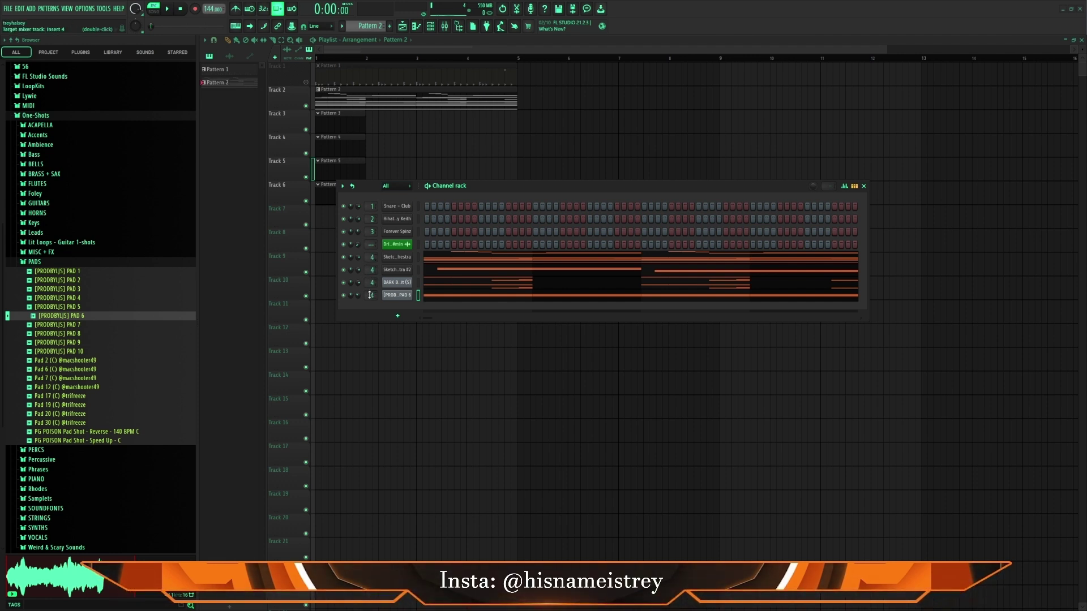
Load the TRAP MELODY FX track preset on mixer Insert 4 and play the melody in song mode.
{"action": "left_click", "coordinate": [863, 186]}
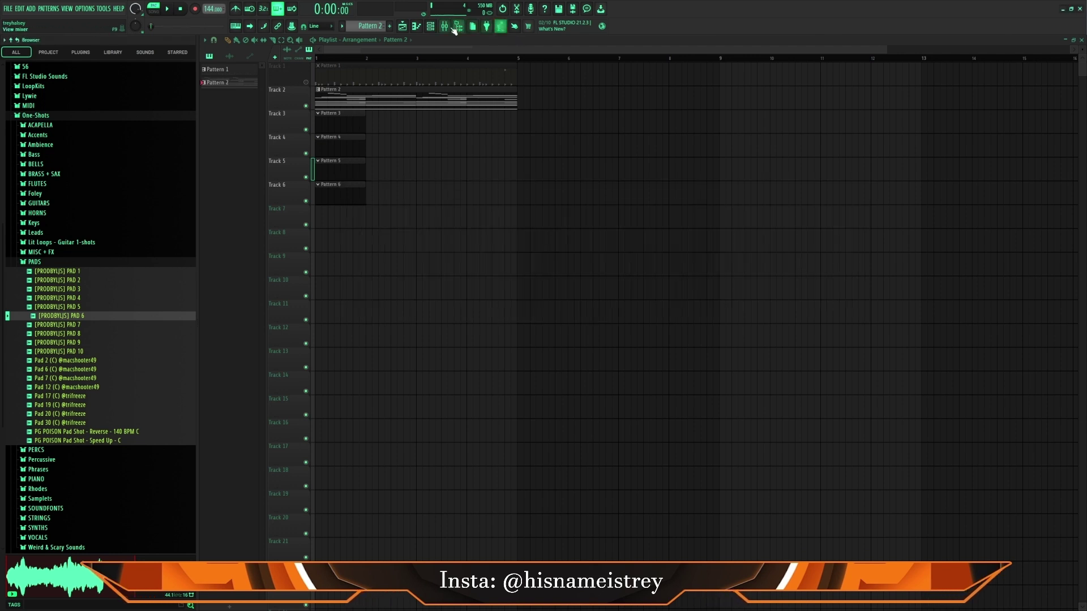
{"action": "left_click", "coordinate": [455, 27]}
{"action": "left_click_drag", "start_coordinate": [676, 107], "coordinate": [607, 122]}
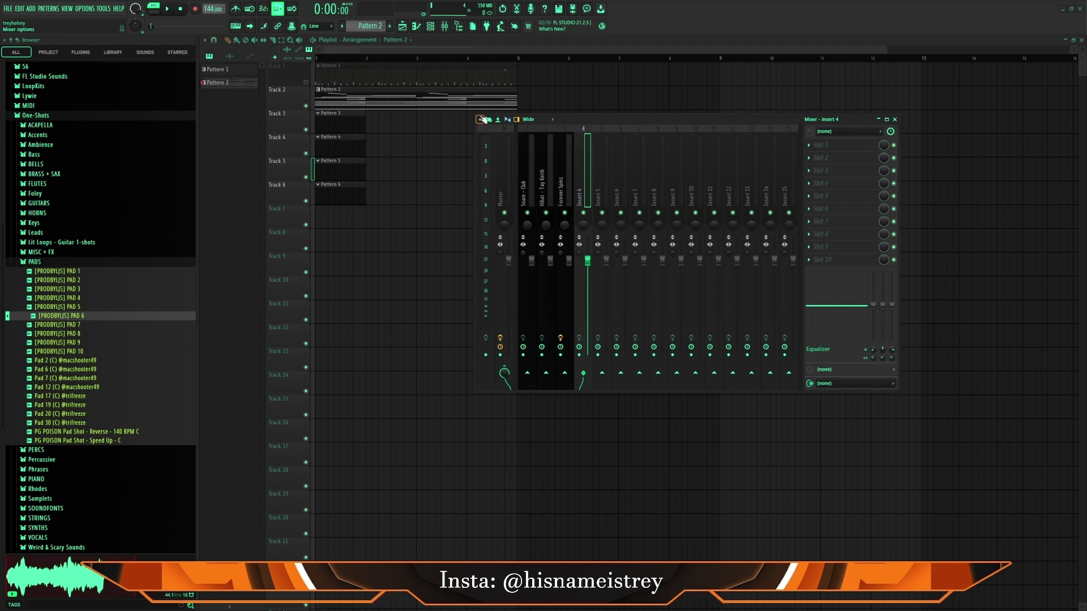
{"action": "left_click", "coordinate": [481, 119]}
{"action": "mouse_move", "coordinate": [508, 227]}
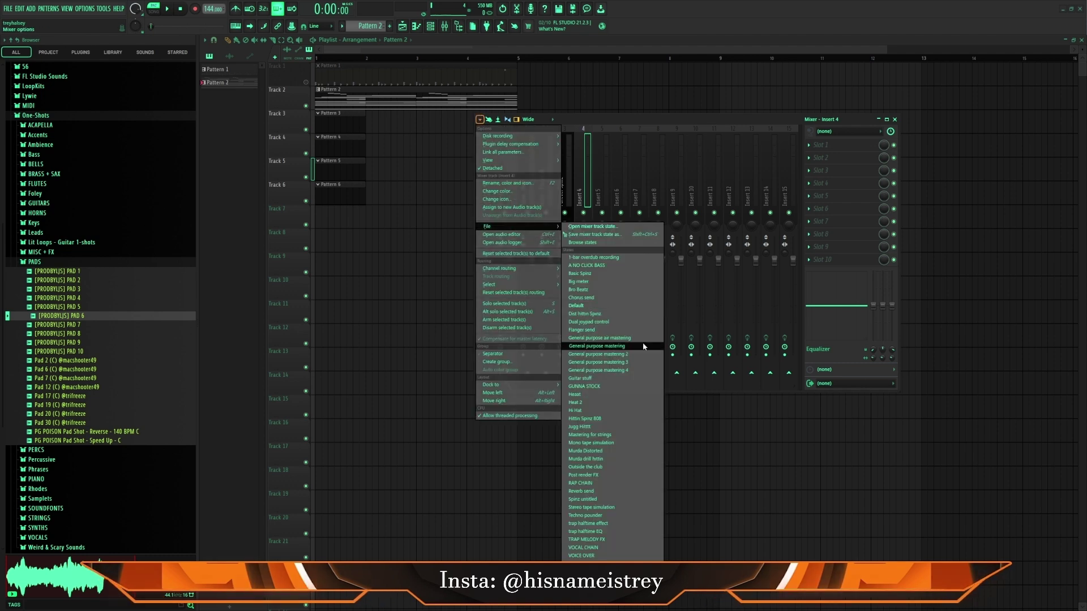
{"action": "left_click", "coordinate": [589, 541]}
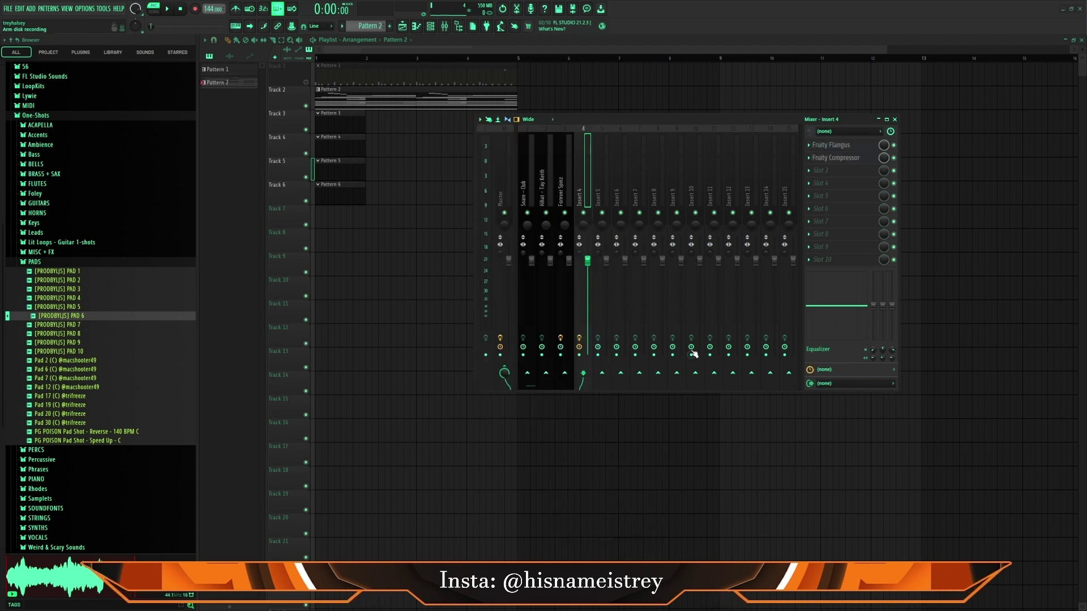
{"action": "key", "text": "space"}
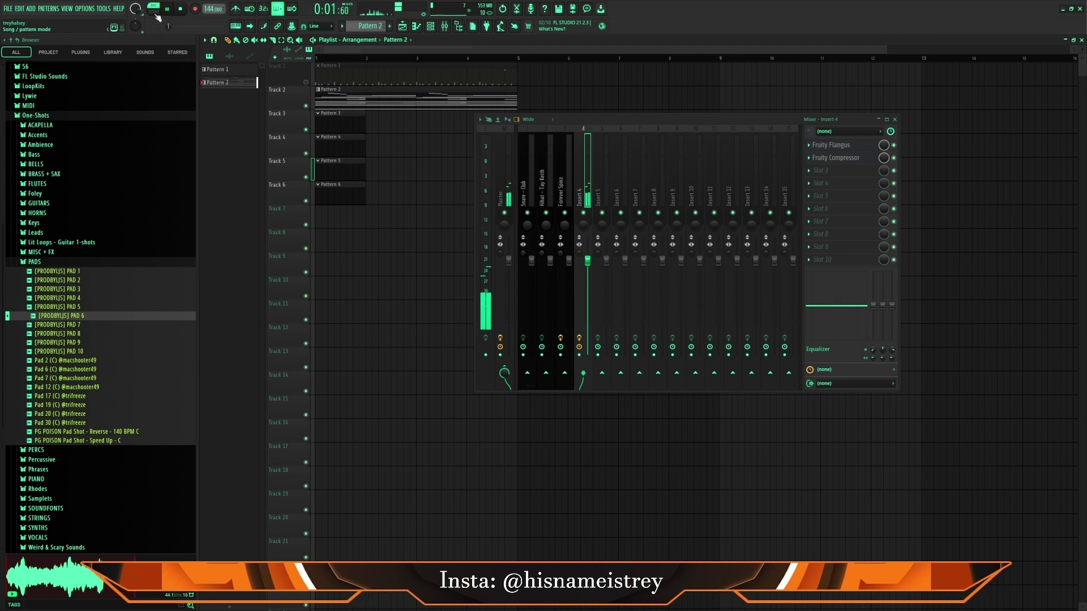
{"action": "key", "text": "l"}
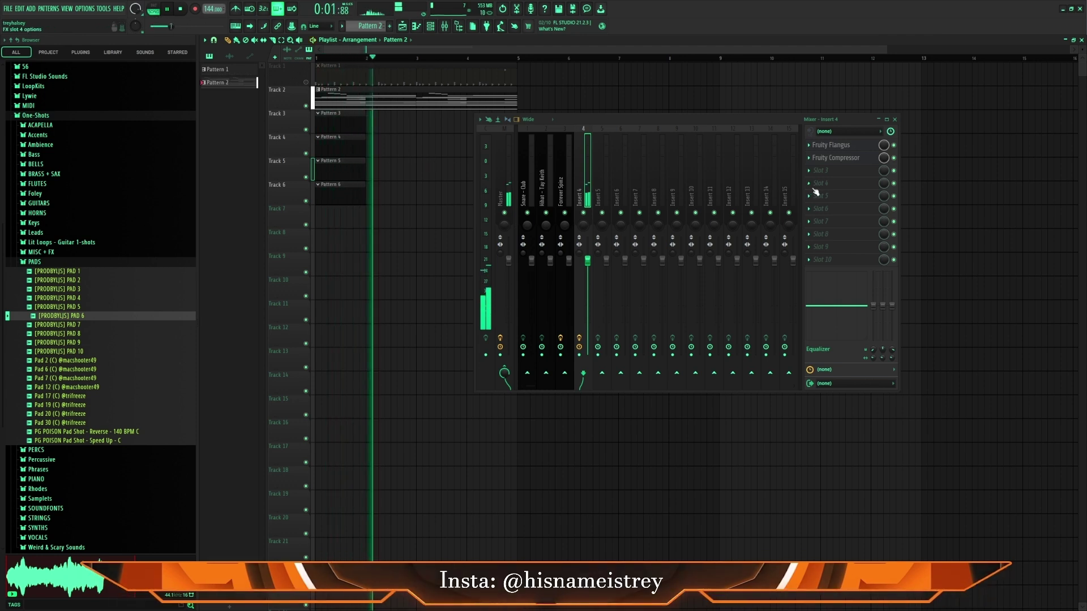
Stop playback and render the four-bar melody from the Master mixer track to an audio clip in the playlist.
{"action": "left_click", "coordinate": [809, 171]}
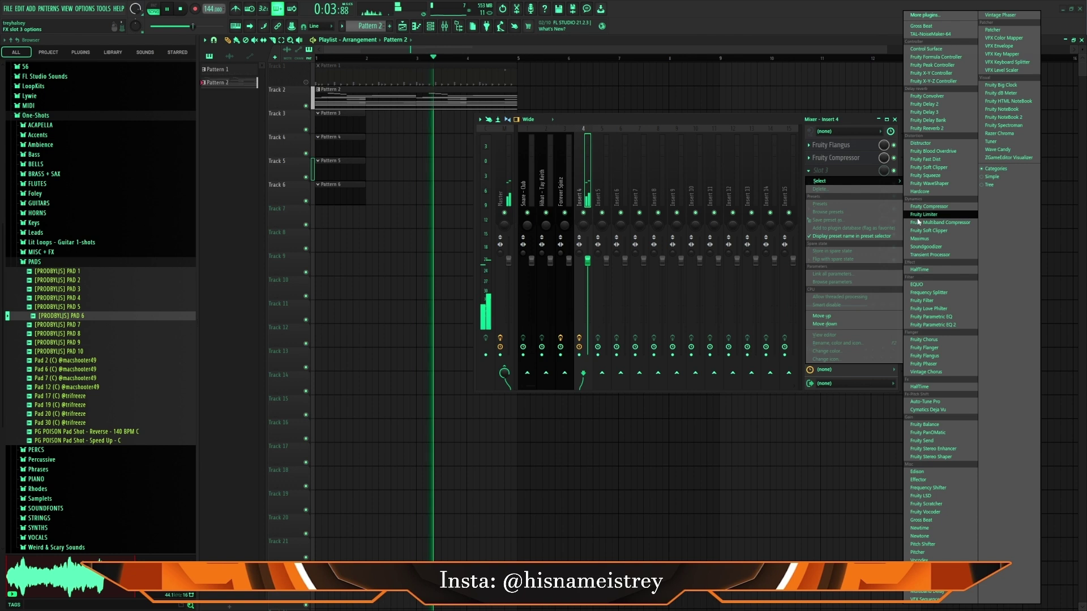
{"action": "left_click", "coordinate": [168, 11]}
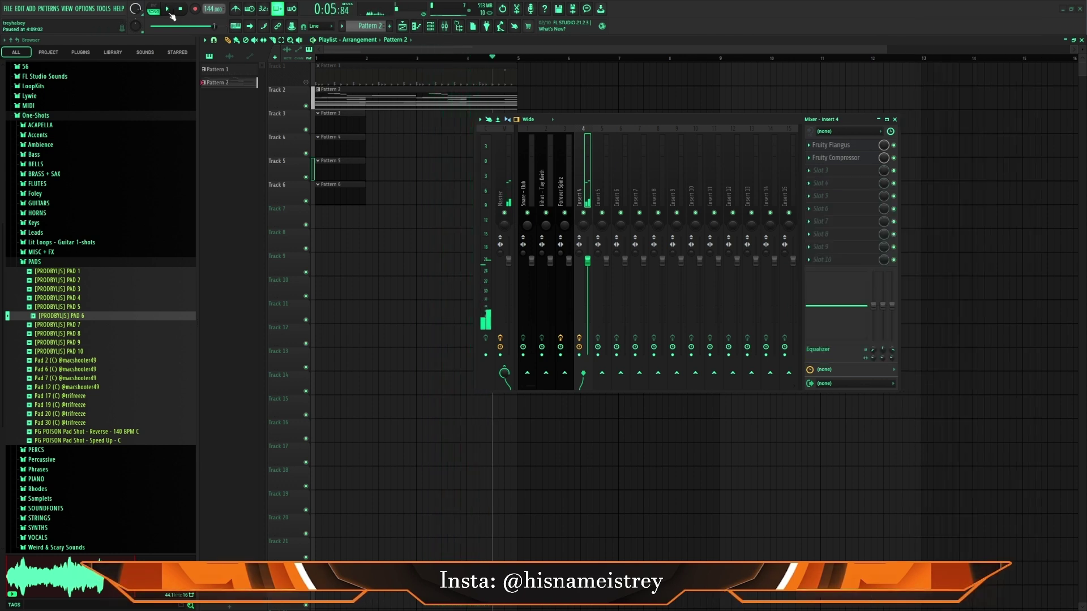
{"action": "left_click_drag", "start_coordinate": [630, 120], "coordinate": [593, 174]}
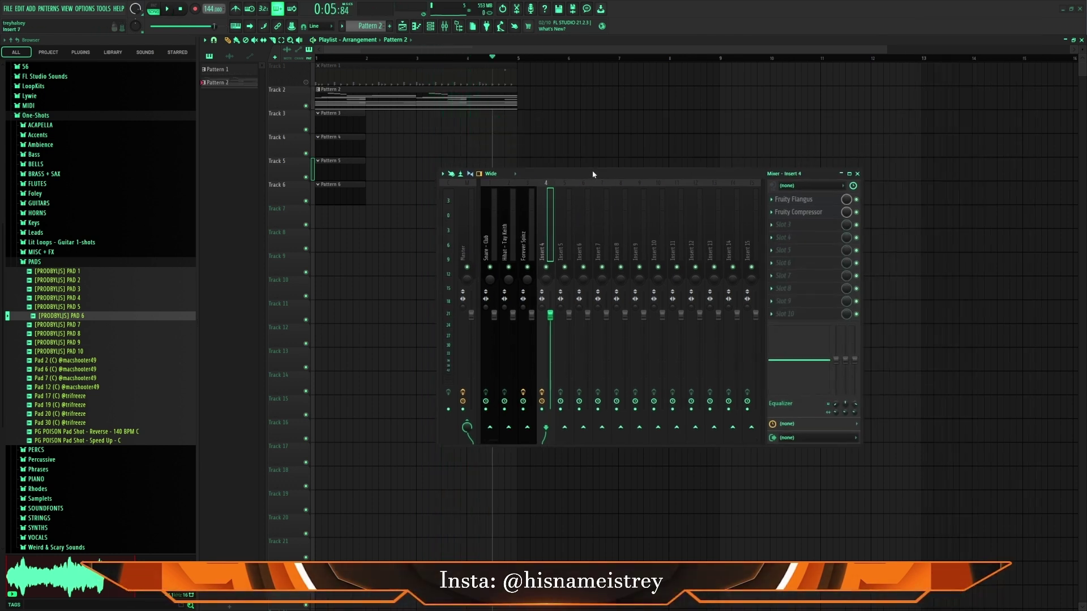
{"action": "left_click", "coordinate": [463, 409]}
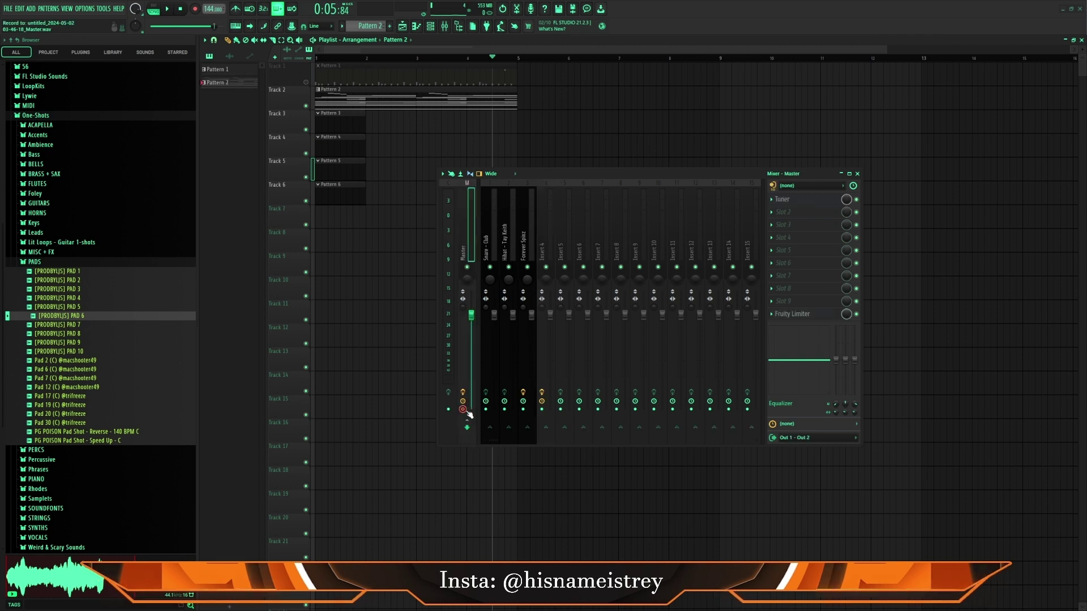
{"action": "key", "text": "ctrl+alt+r"}
{"action": "left_click", "coordinate": [614, 389]}
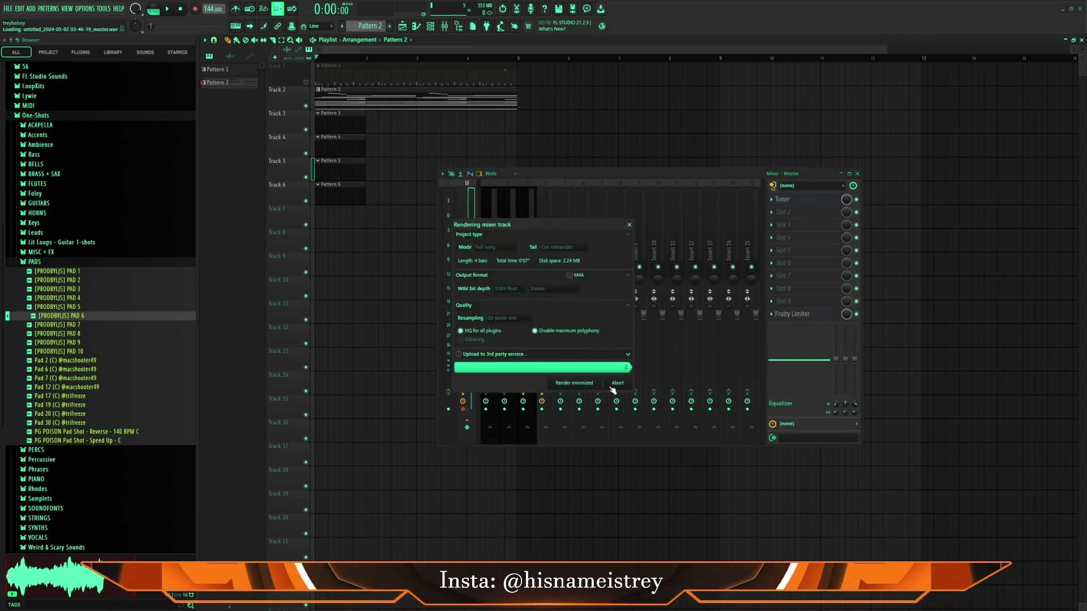
{"action": "left_click_drag", "start_coordinate": [545, 179], "coordinate": [653, 133]}
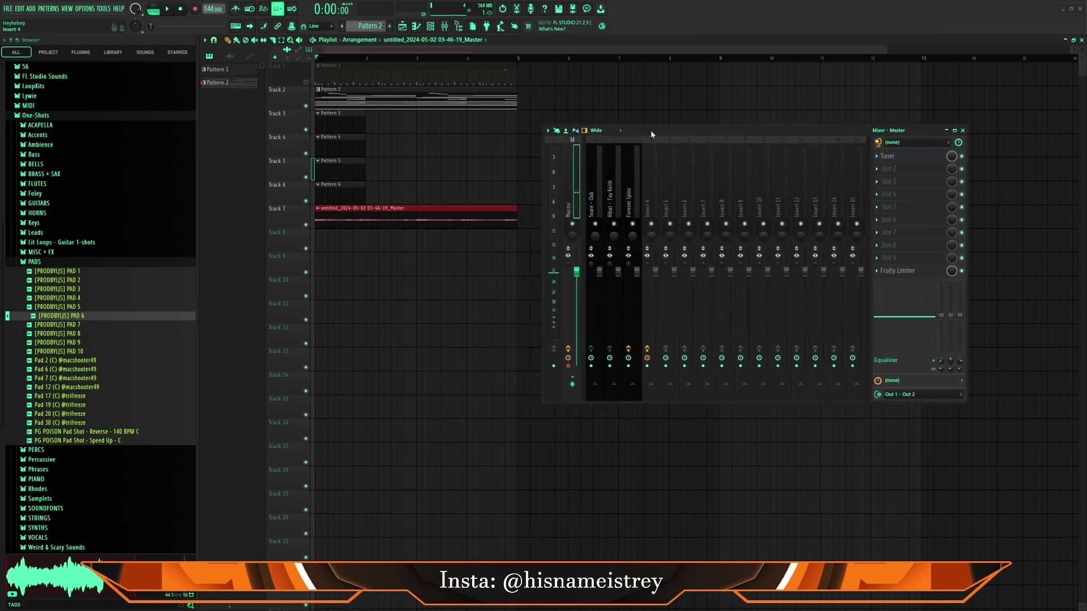
Mute Pattern 2's playlist track and play the rendered Master audio clip on its own.
{"action": "left_click", "coordinate": [367, 287]}
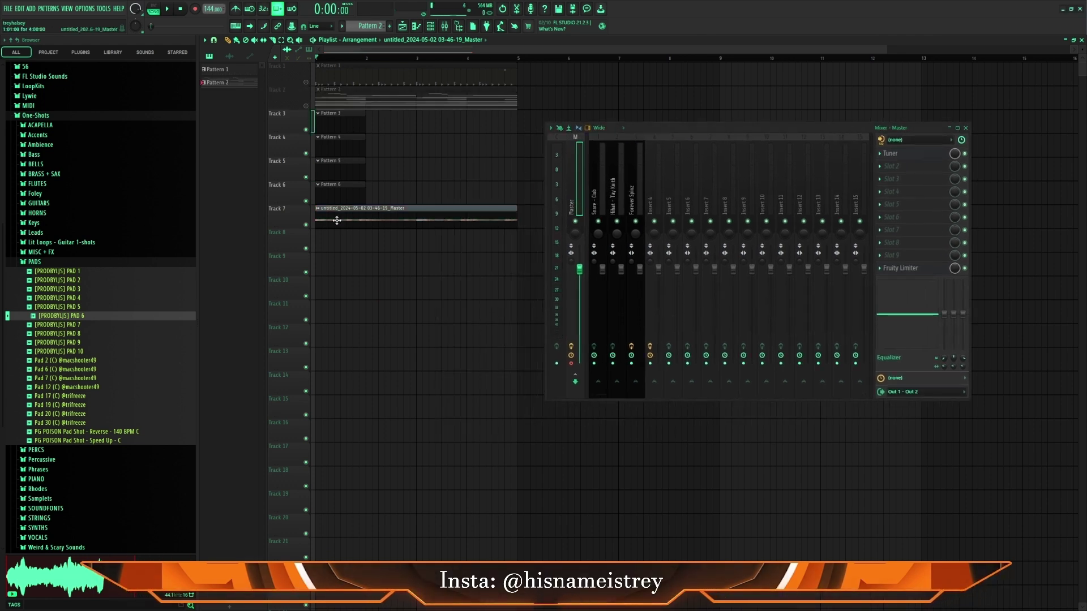
{"action": "key", "text": "space"}
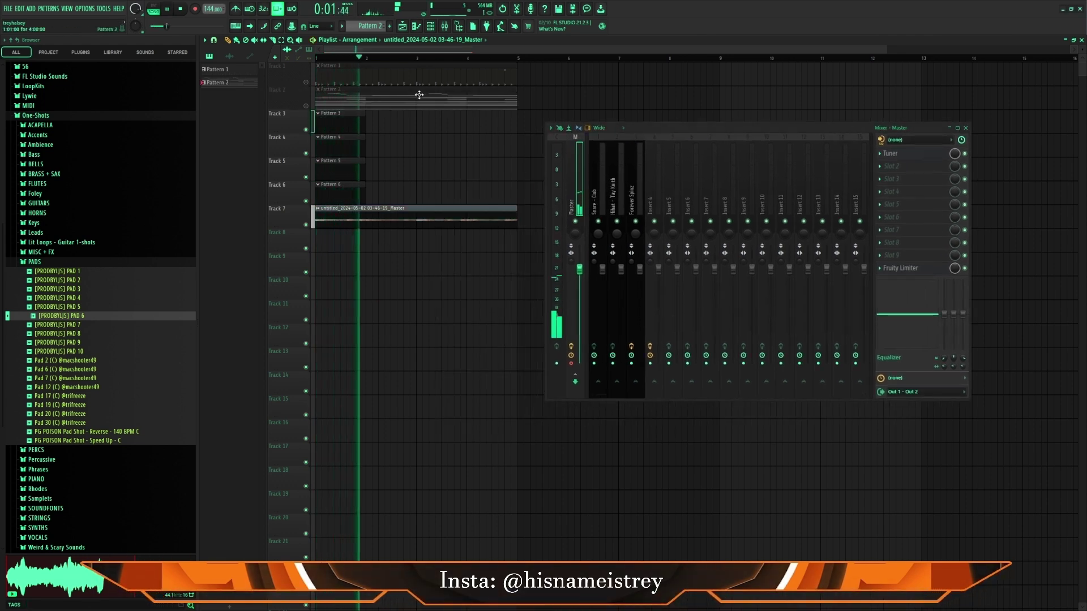
{"action": "key", "text": "space"}
Route the rendered Master audio channel to mixer track 5 and close the channel rack.
{"action": "left_click", "coordinate": [430, 26]}
{"action": "left_click", "coordinate": [370, 309]}
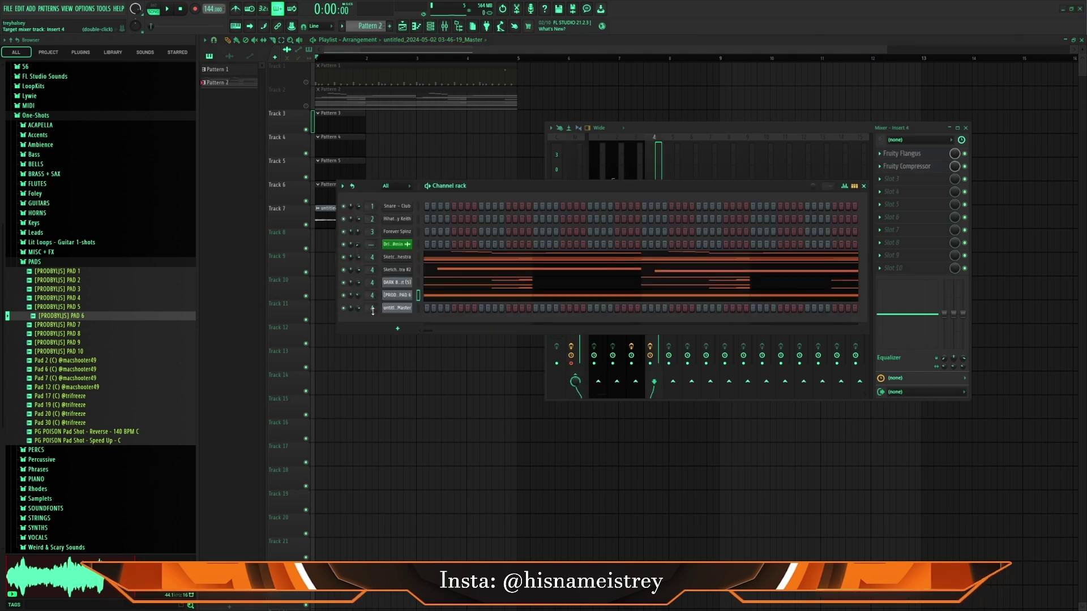
{"action": "left_click", "coordinate": [863, 186]}
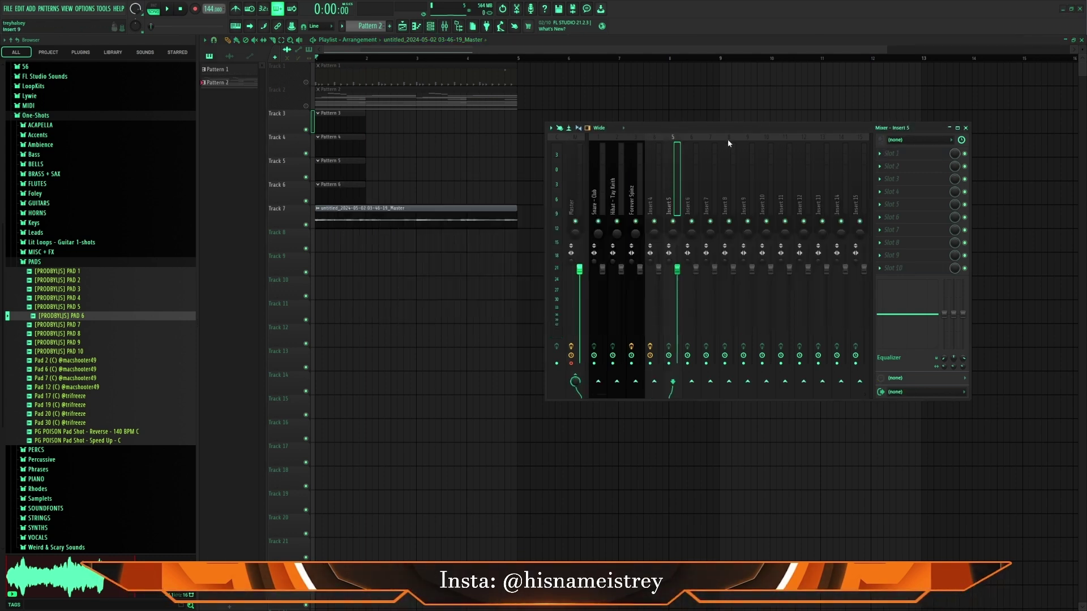
Load HalfTime in the first effect slot of Insert 5 and move its window beside the playlist clips.
{"action": "left_click", "coordinate": [902, 157]}
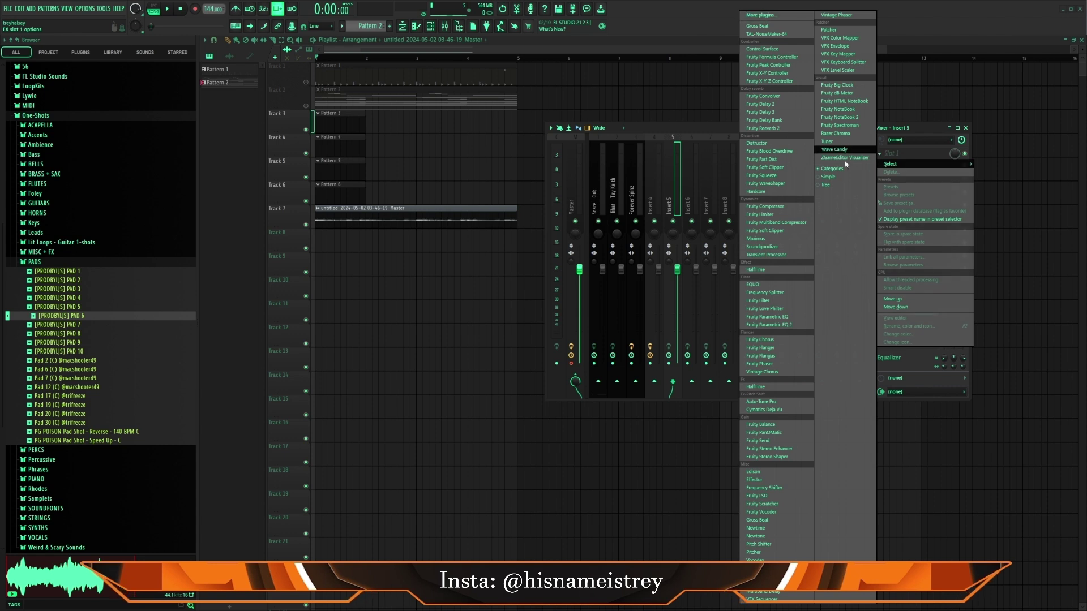
{"action": "left_click", "coordinate": [773, 268]}
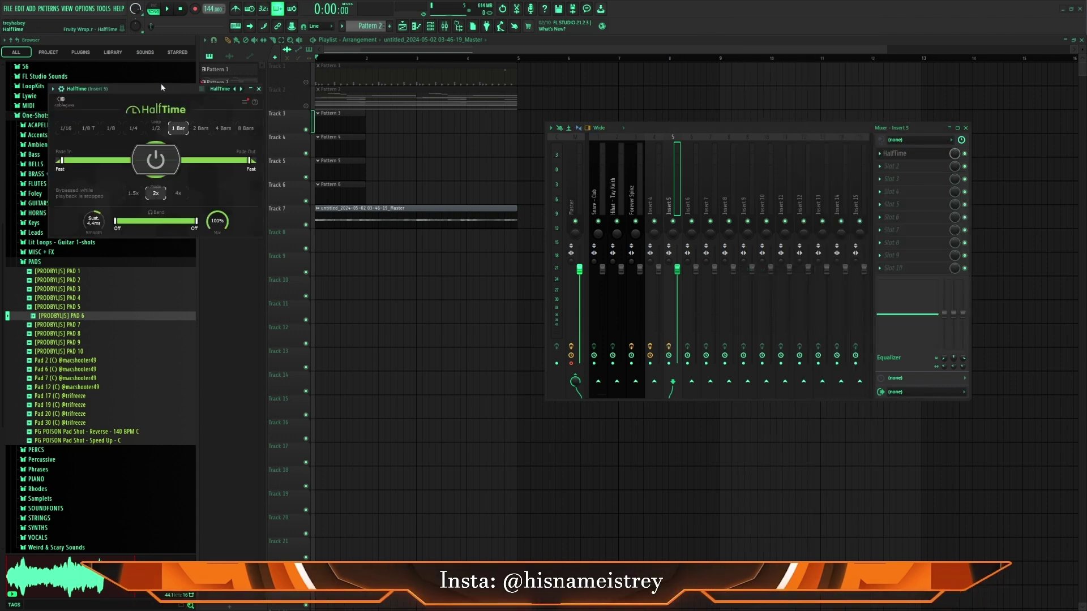
{"action": "left_click_drag", "start_coordinate": [160, 84], "coordinate": [637, 119]}
Try Cymatics Deja Vu in the second effect slot of Insert 5, and clear that slot again.
{"action": "left_click", "coordinate": [883, 167]}
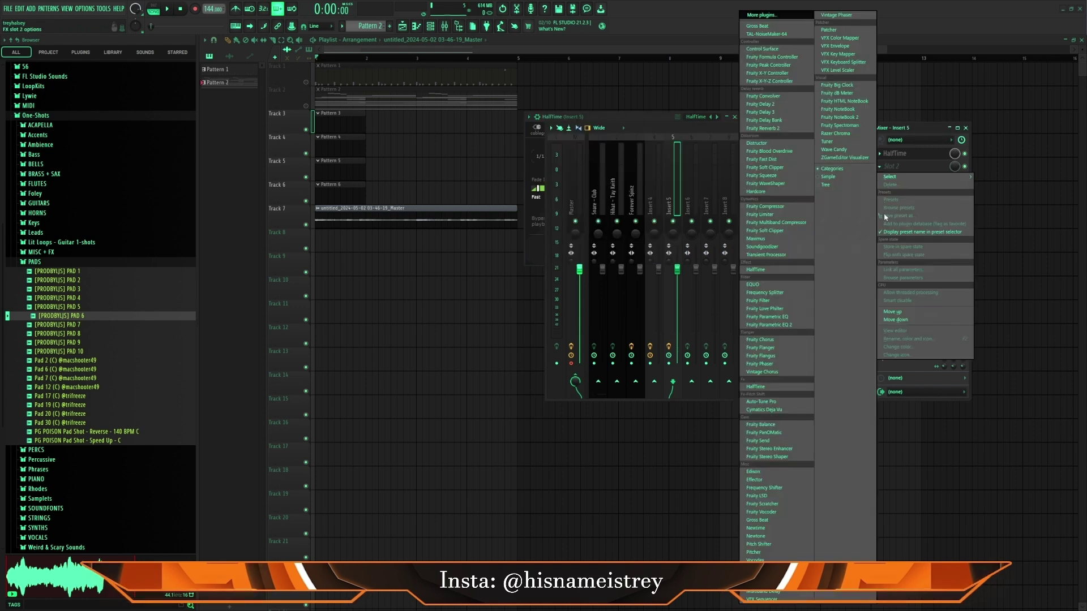
{"action": "left_click", "coordinate": [769, 410]}
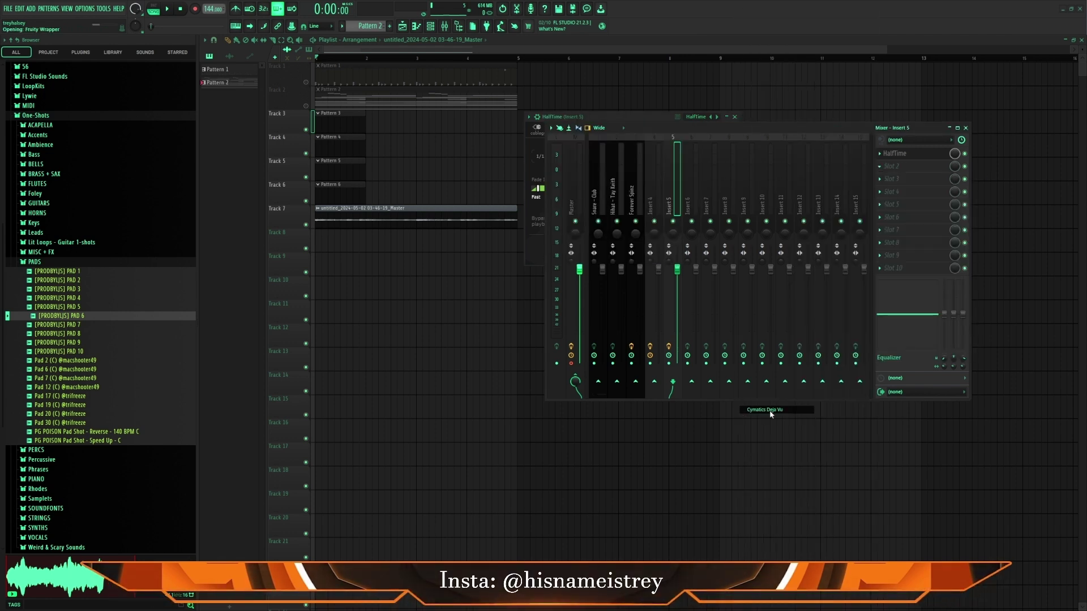
{"action": "left_click_drag", "start_coordinate": [224, 100], "coordinate": [544, 210]}
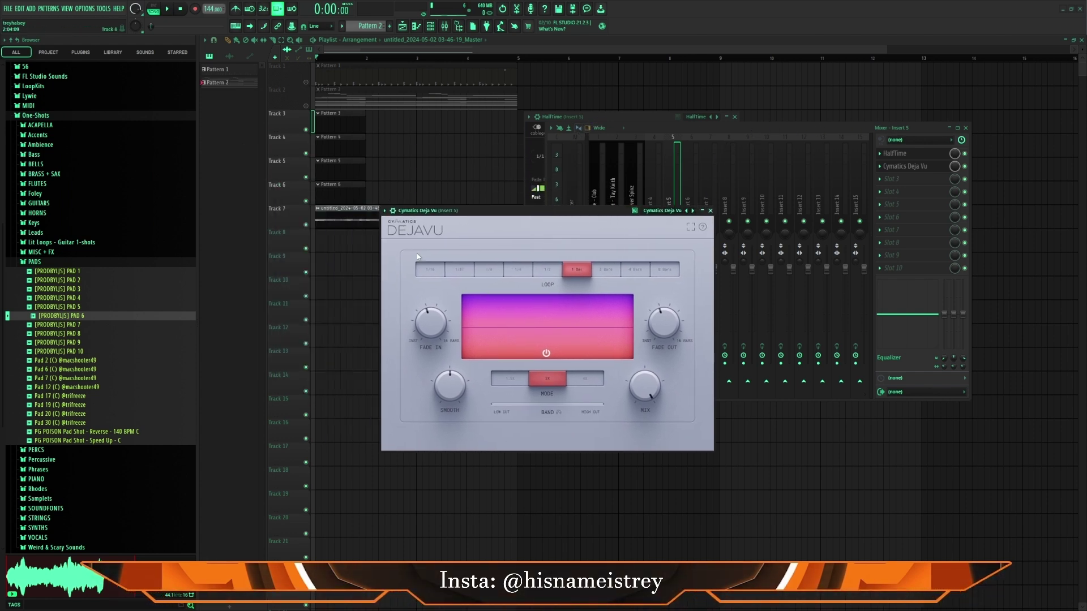
{"action": "left_click", "coordinate": [710, 210]}
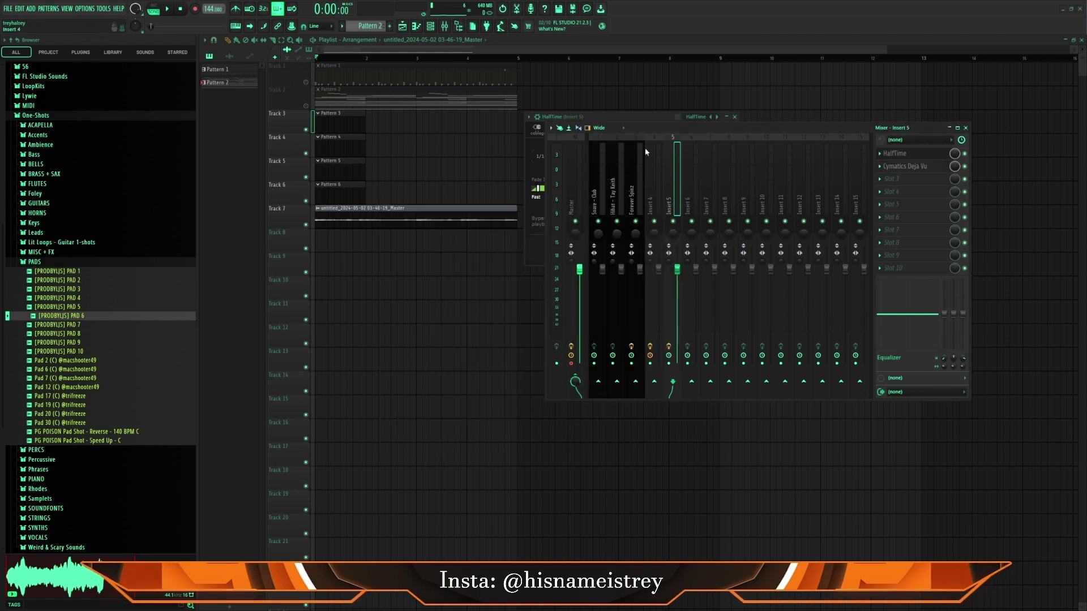
{"action": "left_click", "coordinate": [880, 166]}
{"action": "left_click", "coordinate": [897, 189]}
Disarm disk recording on the Master mixer track and close the mixer.
{"action": "left_click", "coordinate": [571, 337]}
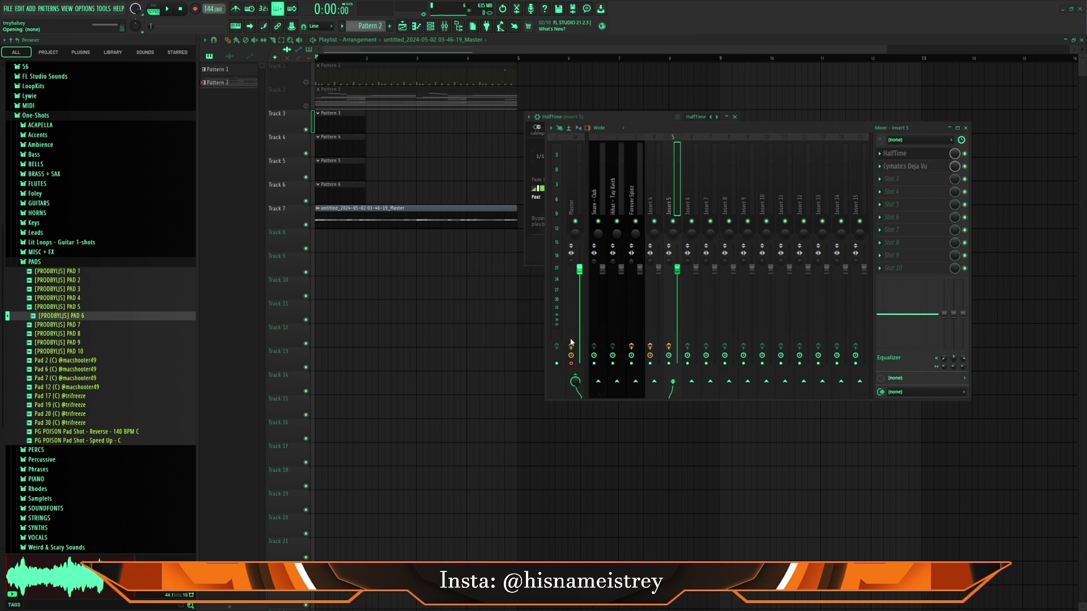
{"action": "left_click", "coordinate": [575, 380]}
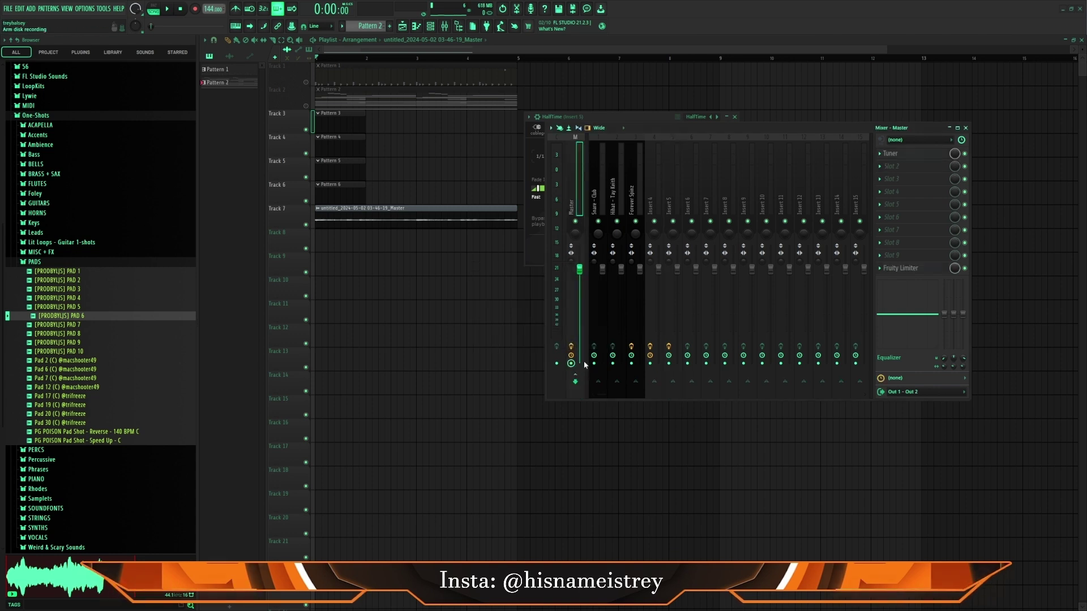
{"action": "left_click", "coordinate": [965, 128]}
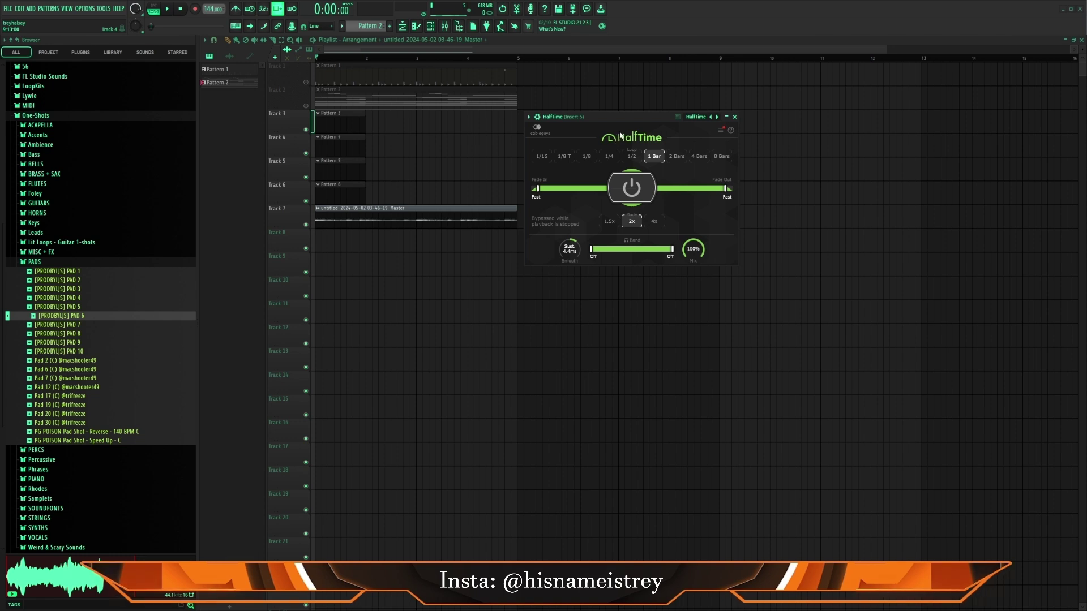
Set HalfTime's loop length to 1/2 while auditioning the rendered melody.
{"action": "key", "text": "space"}
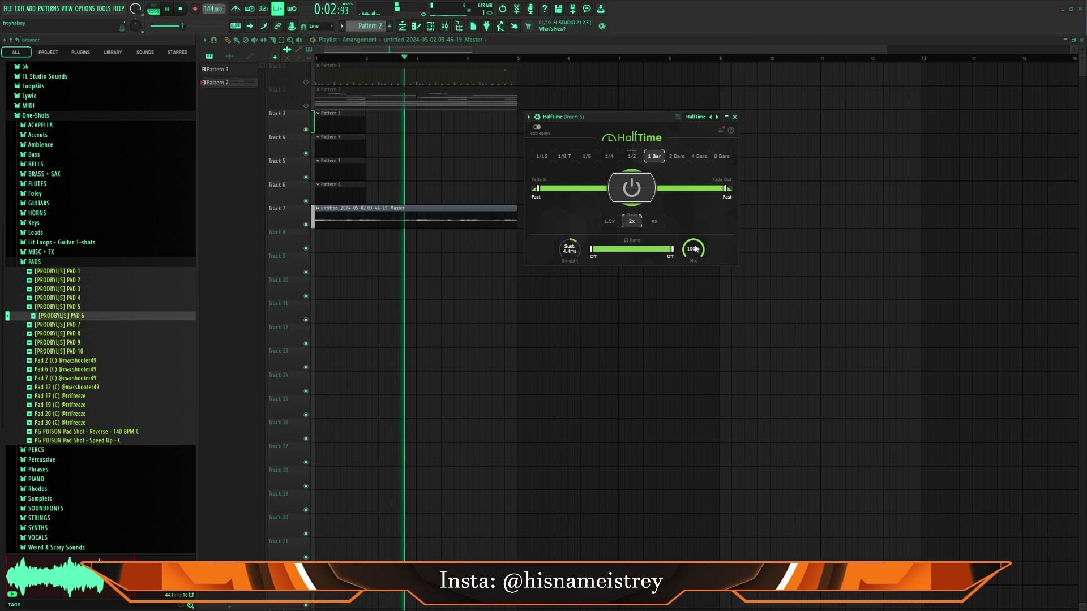
{"action": "left_click", "coordinate": [629, 159]}
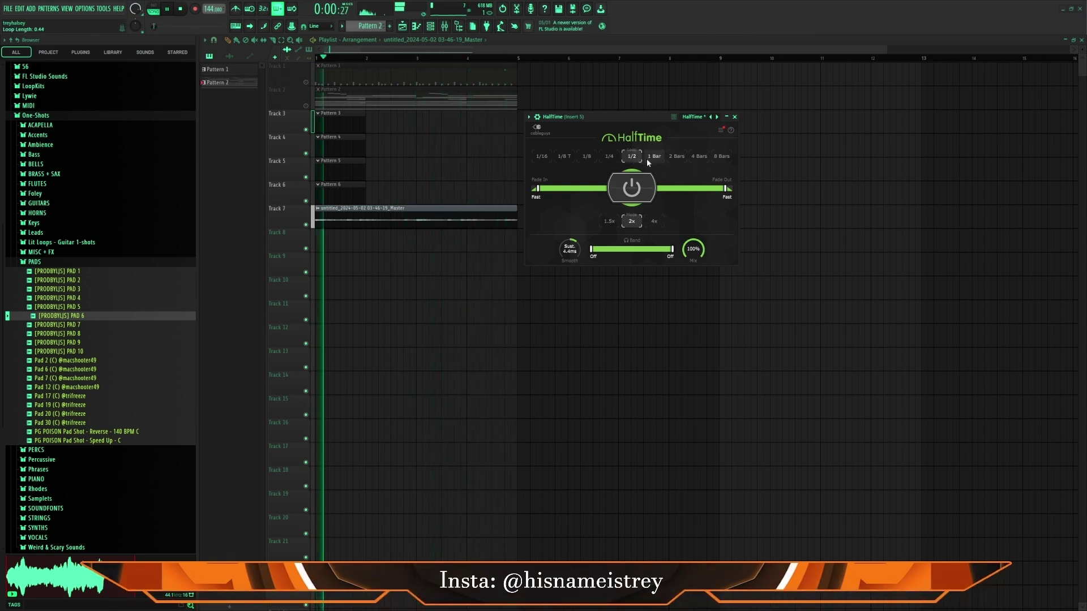
{"action": "key", "text": "space"}
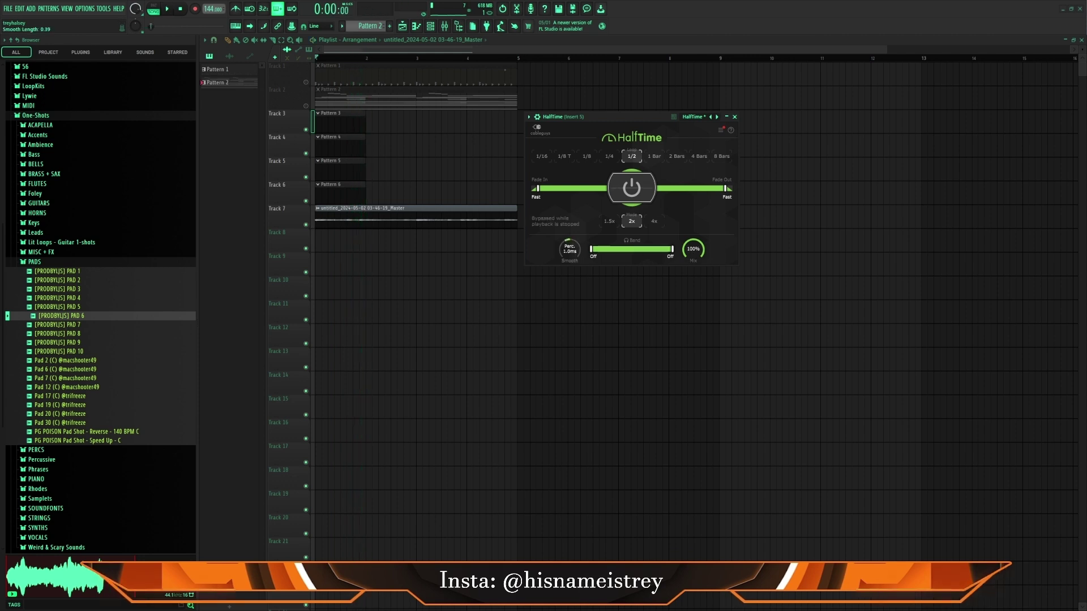
Raise HalfTime's smoothing into the FX range, set its mix to 87% during playback, and close the plugin.
{"action": "key", "text": "space"}
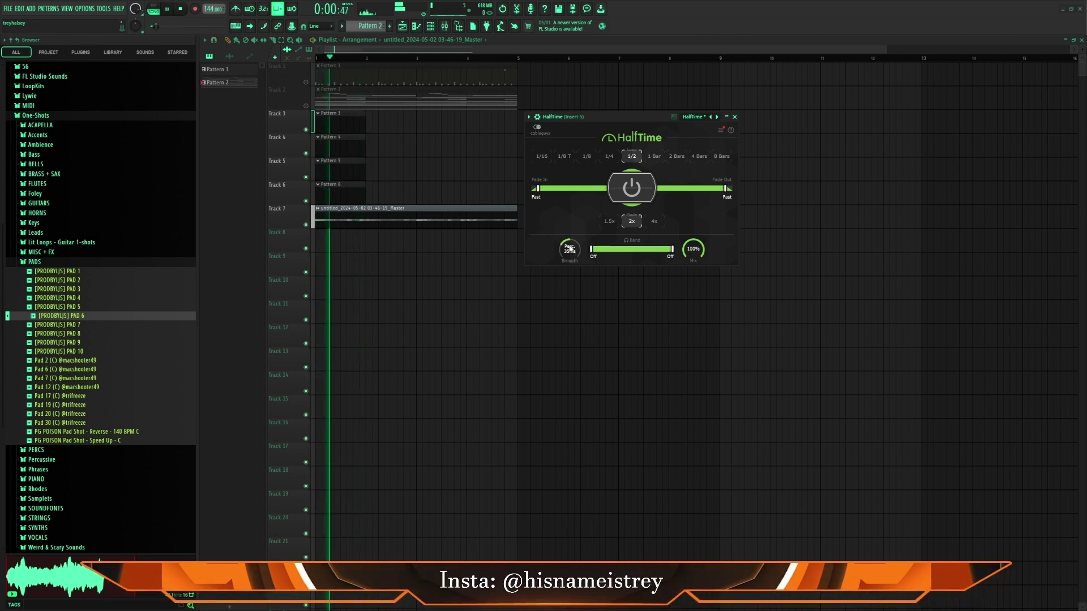
{"action": "mouse_move", "coordinate": [572, 249]}
{"action": "left_mouse_down"}
{"action": "mouse_move", "coordinate": [572, 266]}
{"action": "mouse_move", "coordinate": [569, 237]}
{"action": "left_mouse_up"}
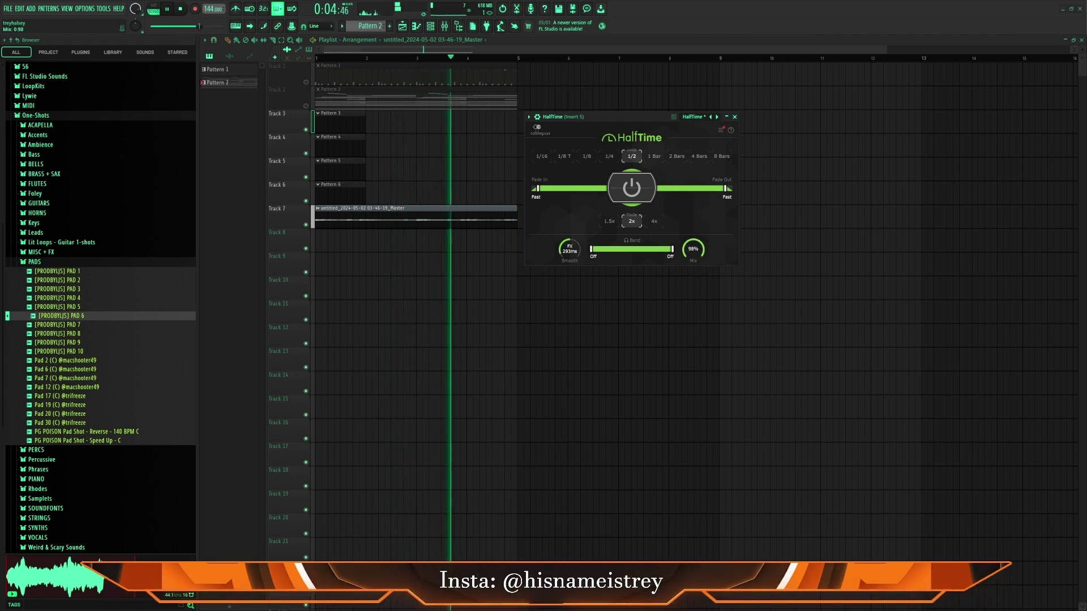
{"action": "left_click_drag", "start_coordinate": [692, 246], "coordinate": [690, 249]}
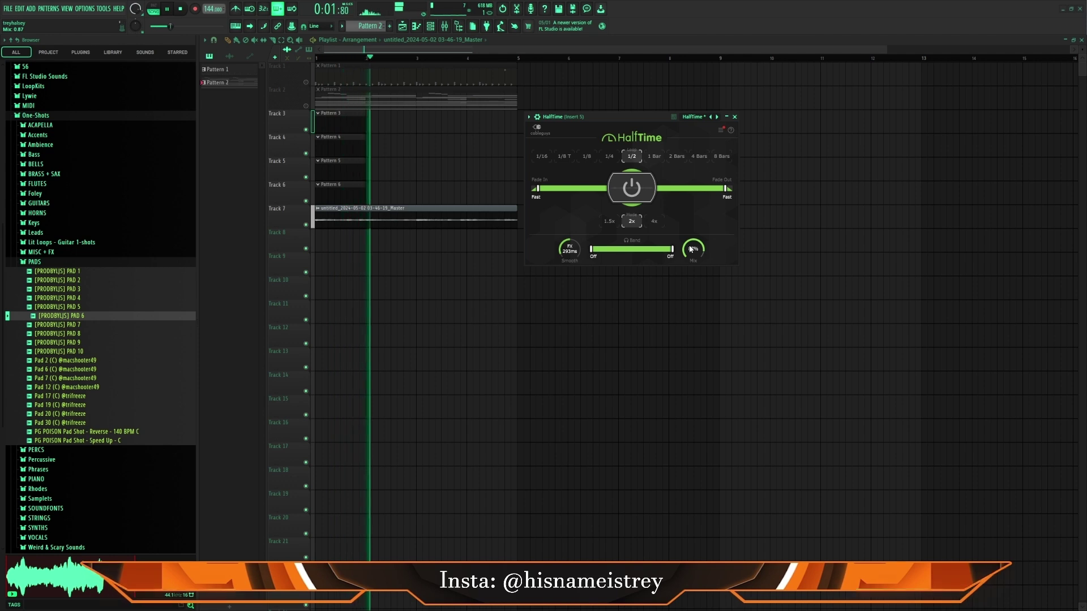
{"action": "left_click", "coordinate": [734, 116]}
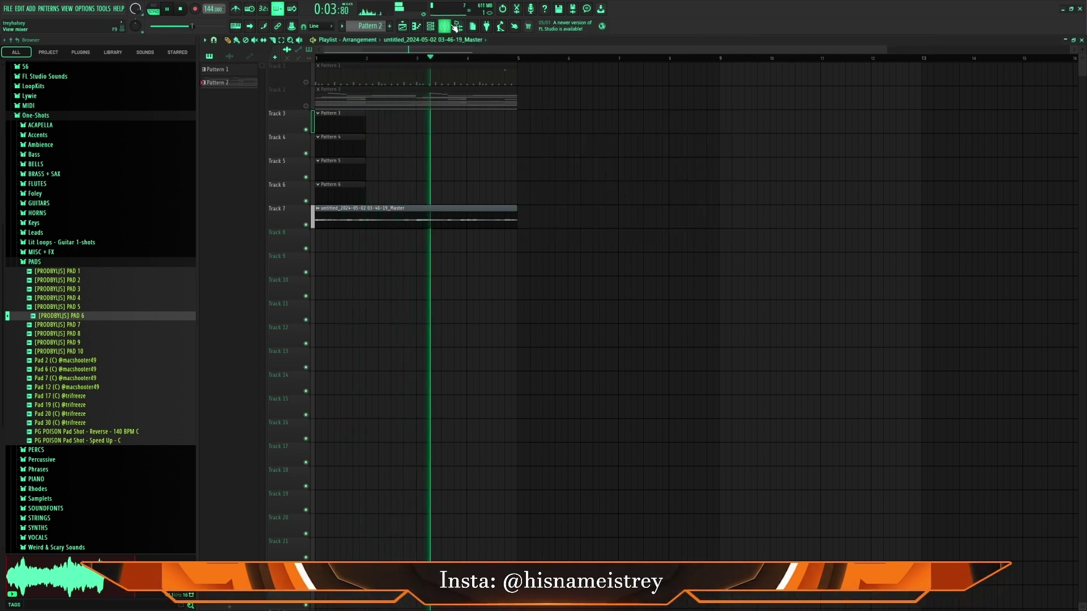
Load Fruity Reeverb 2 in the second effect slot of Insert 5 with The Venue preset.
{"action": "key", "text": "F9"}
{"action": "left_click", "coordinate": [879, 168]}
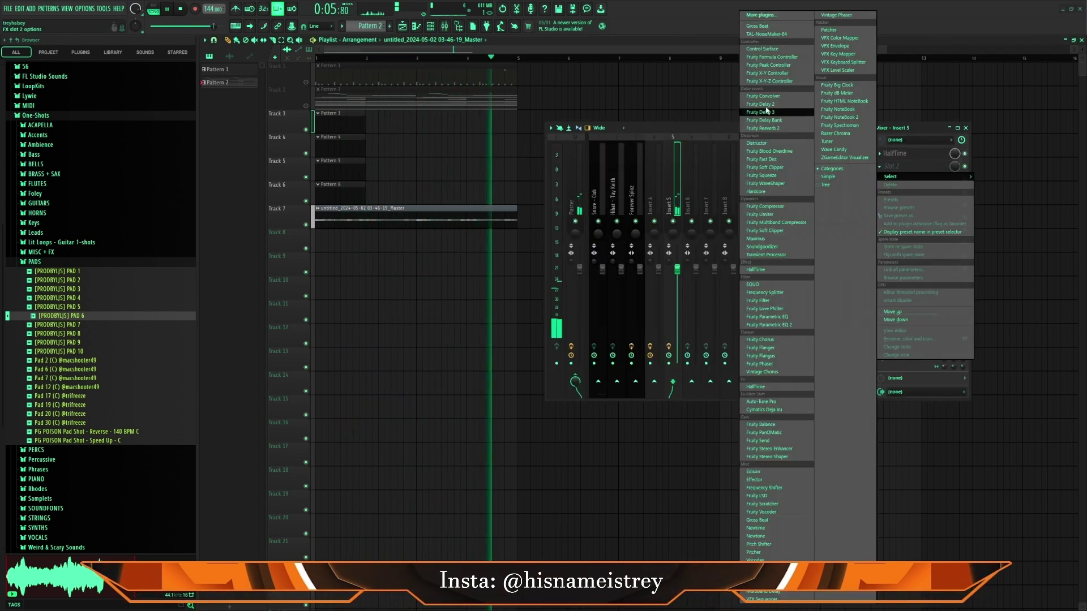
{"action": "left_click", "coordinate": [778, 122]}
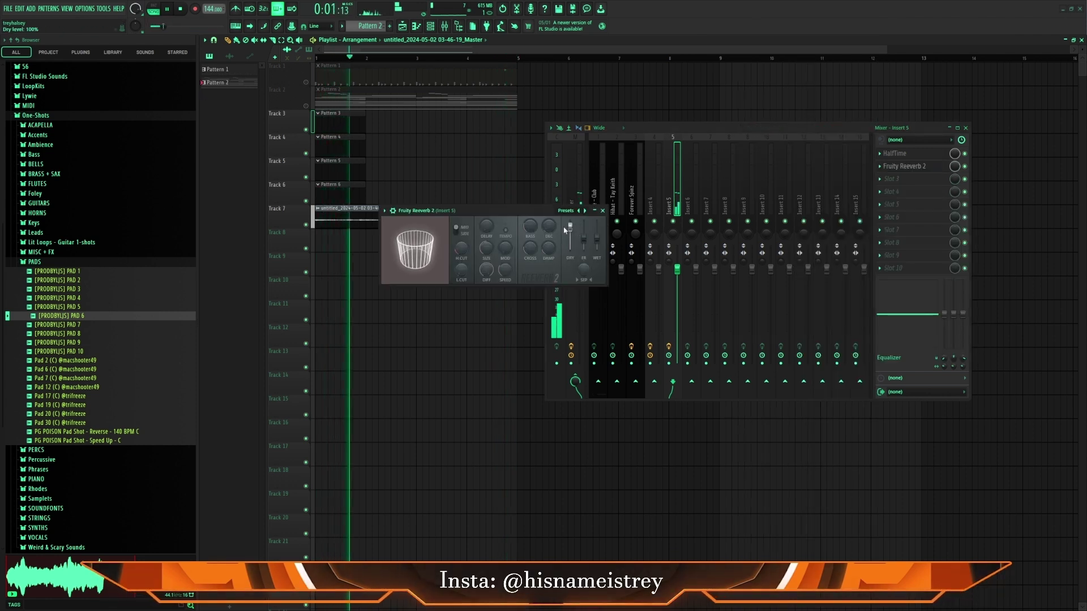
{"action": "left_click", "coordinate": [585, 210]}
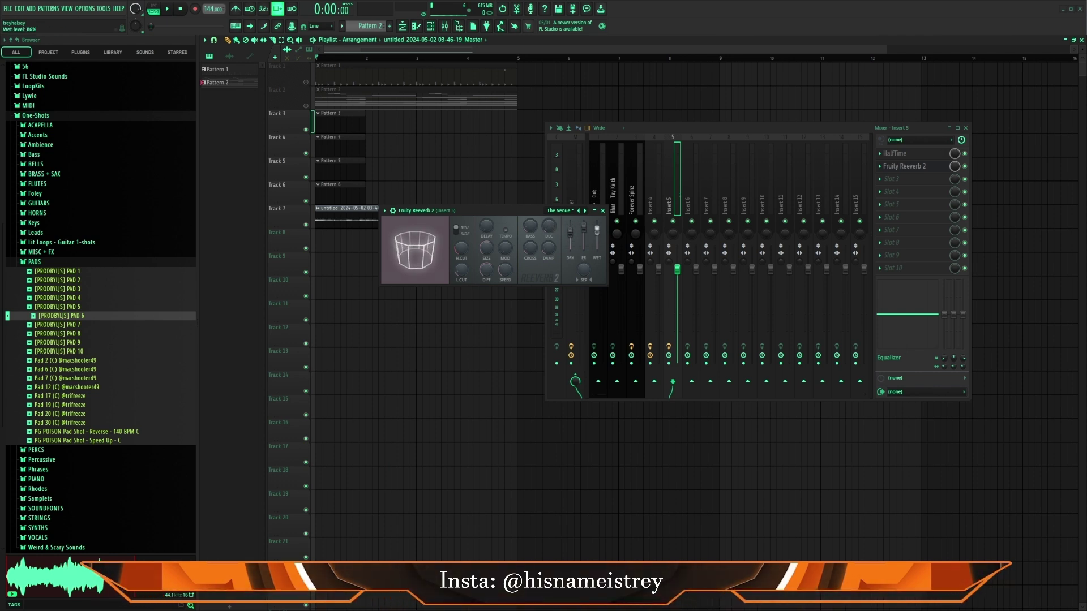
Adjust Fruity Reeverb 2's dry and wet levels while the melody plays, and close the plugin.
{"action": "key", "text": "space"}
{"action": "left_click_drag", "start_coordinate": [570, 232], "coordinate": [599, 240]}
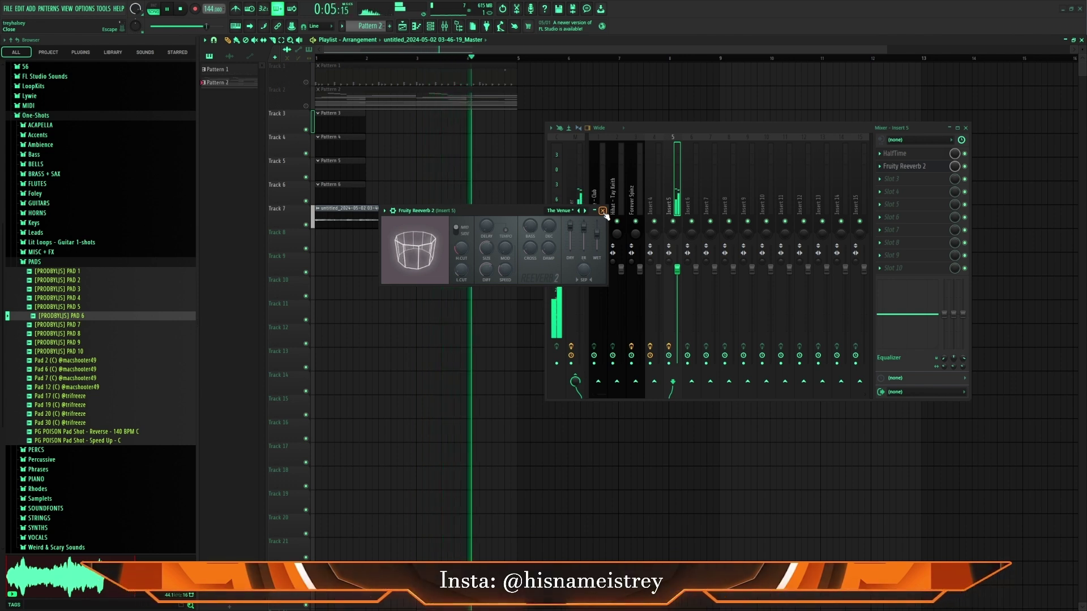
{"action": "left_click", "coordinate": [602, 211]}
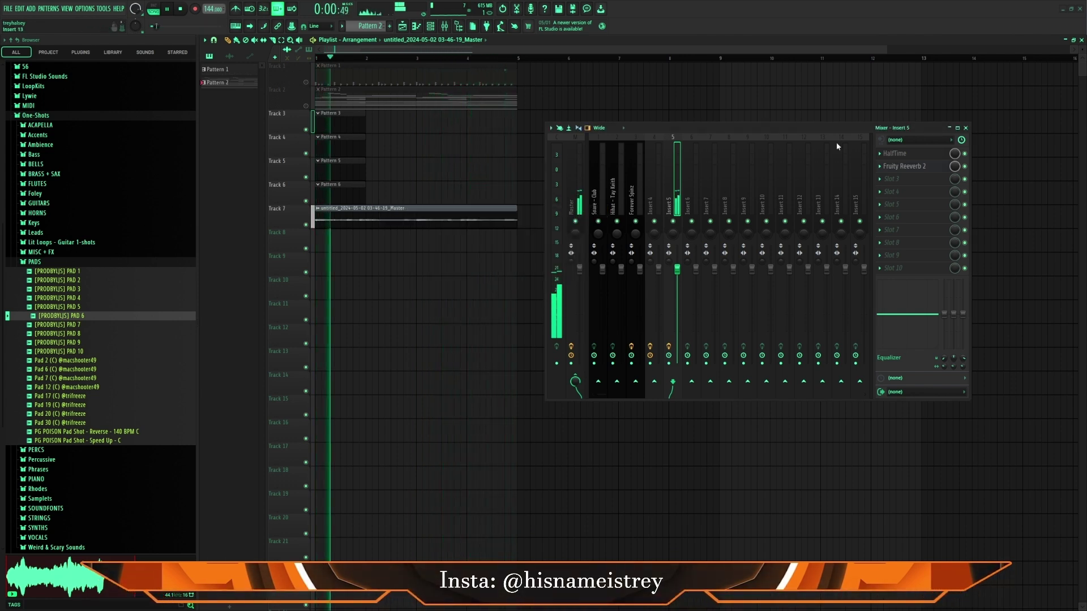
Close the mixer, unmute Pattern 1's playlist track, and play the drums with the processed melody.
{"action": "left_click", "coordinate": [965, 128]}
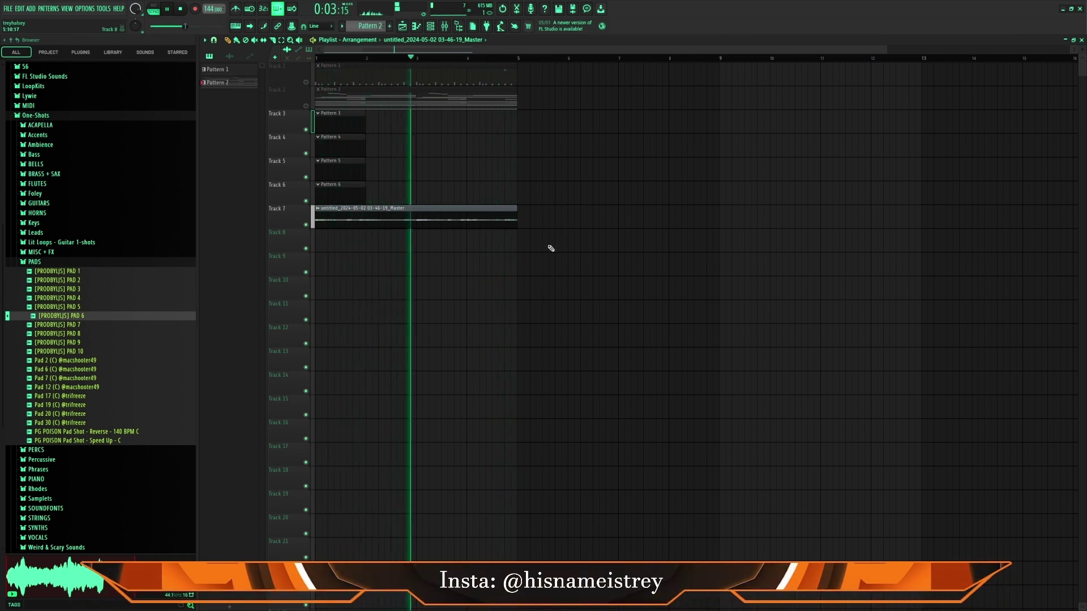
{"action": "key", "text": "space"}
{"action": "left_click", "coordinate": [305, 82]}
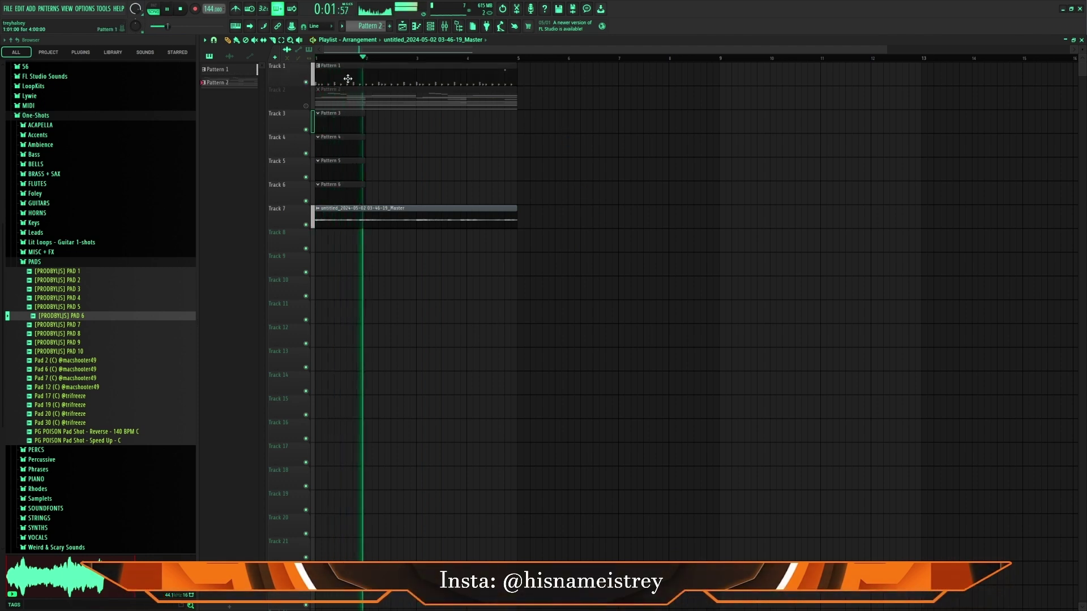
Open Pattern 1's channel rack and preview the starred 99Mak Kick sample.
{"action": "double_click", "coordinate": [337, 81]}
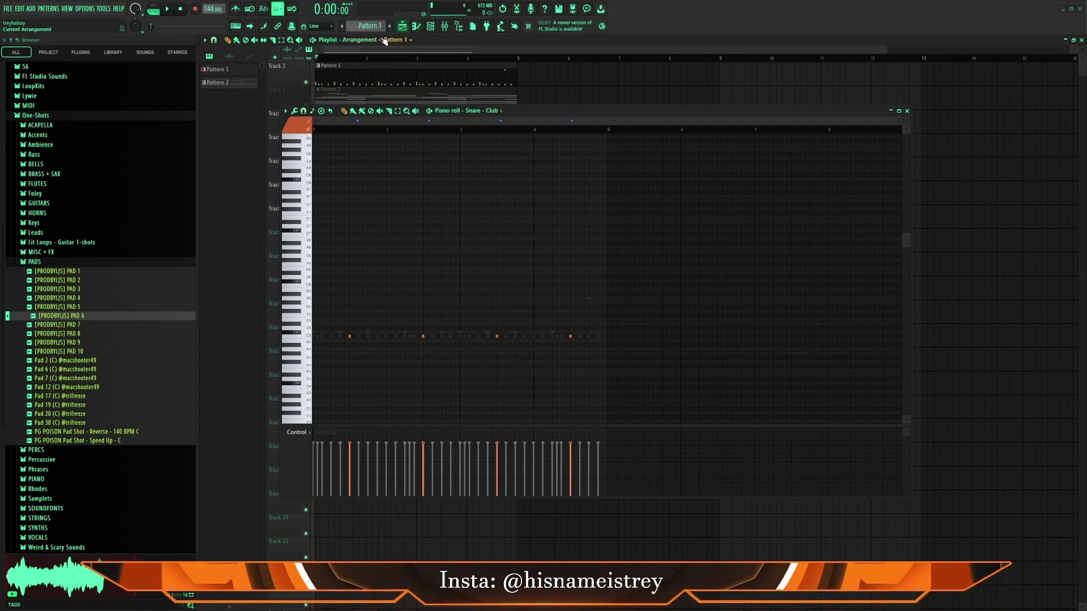
{"action": "left_click", "coordinate": [445, 27]}
{"action": "left_click", "coordinate": [446, 27]}
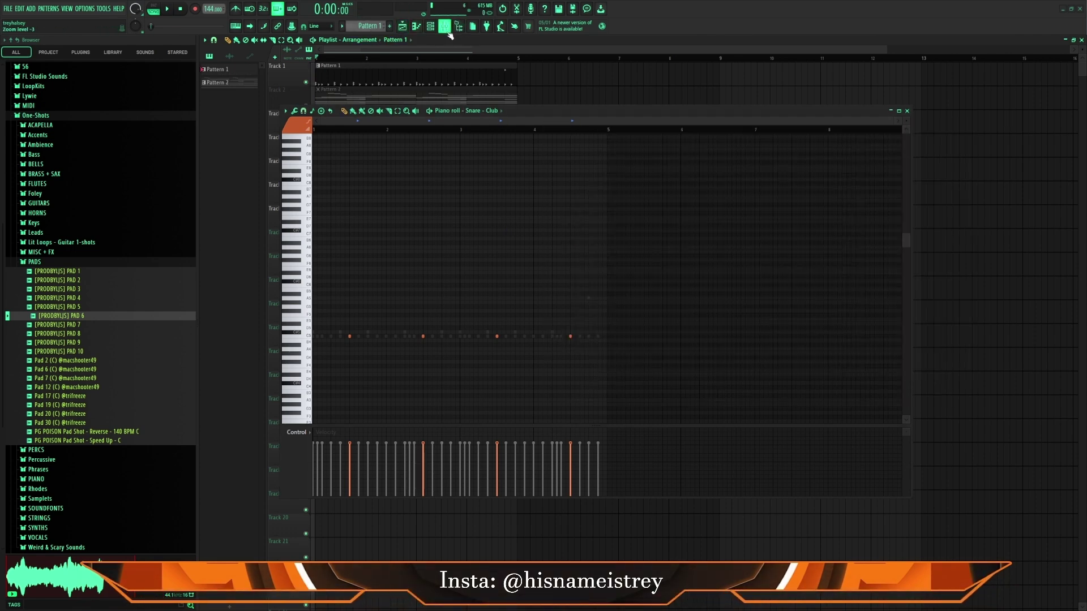
{"action": "left_click", "coordinate": [431, 27]}
{"action": "left_click", "coordinate": [431, 27]}
{"action": "left_click", "coordinate": [431, 27]}
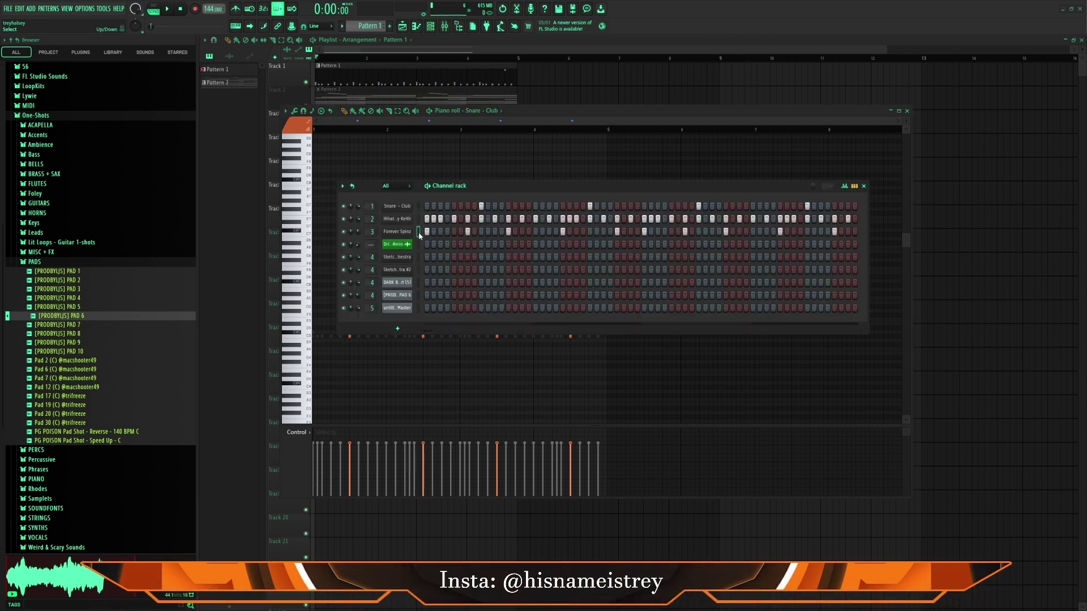
{"action": "left_click", "coordinate": [175, 52]}
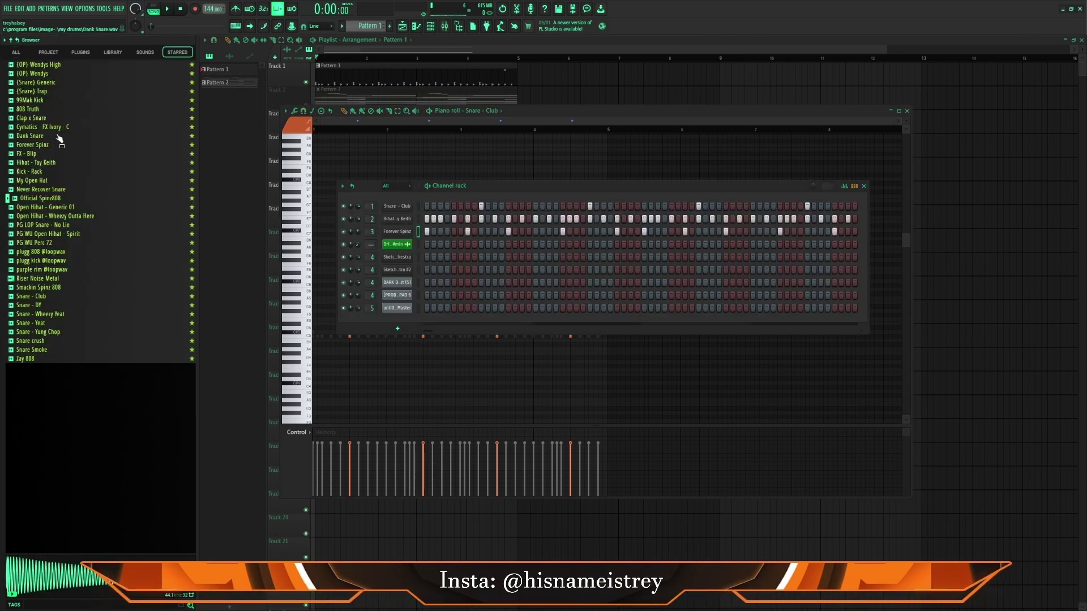
{"action": "right_click", "coordinate": [47, 101]}
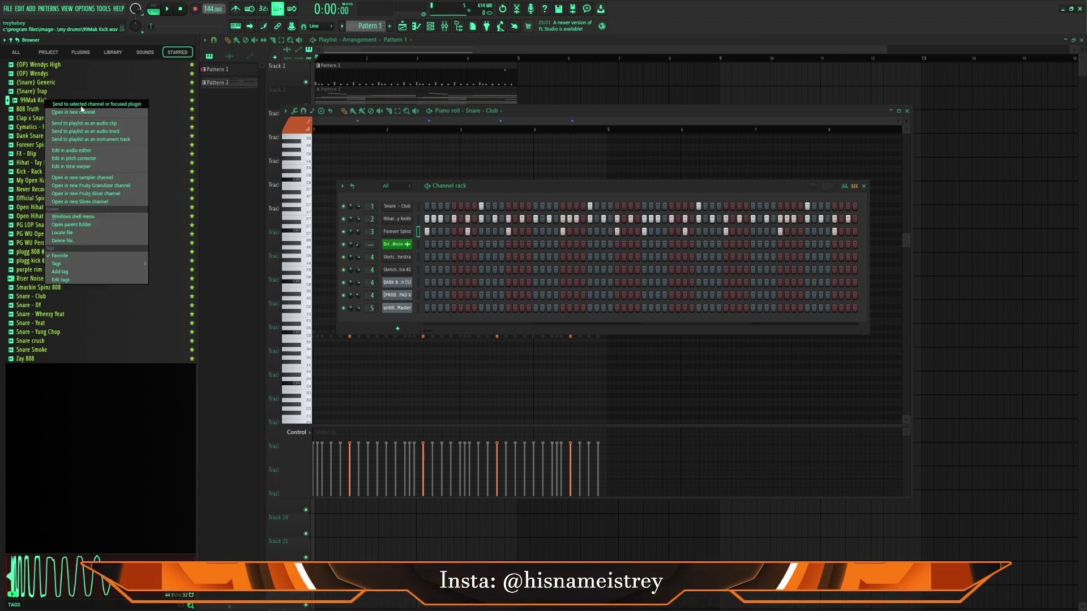
{"action": "left_click", "coordinate": [429, 172]}
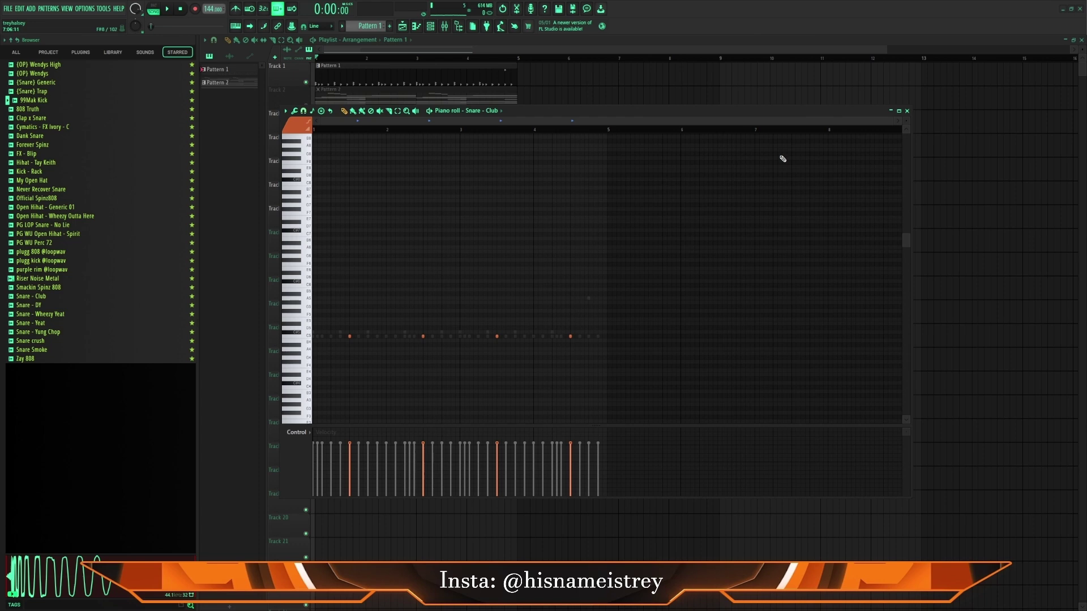
Load Fruity Parametric EQ 2 in the third effect slot of Insert 5 with the 30Hz + 18kHz cut preset.
{"action": "left_click", "coordinate": [446, 31]}
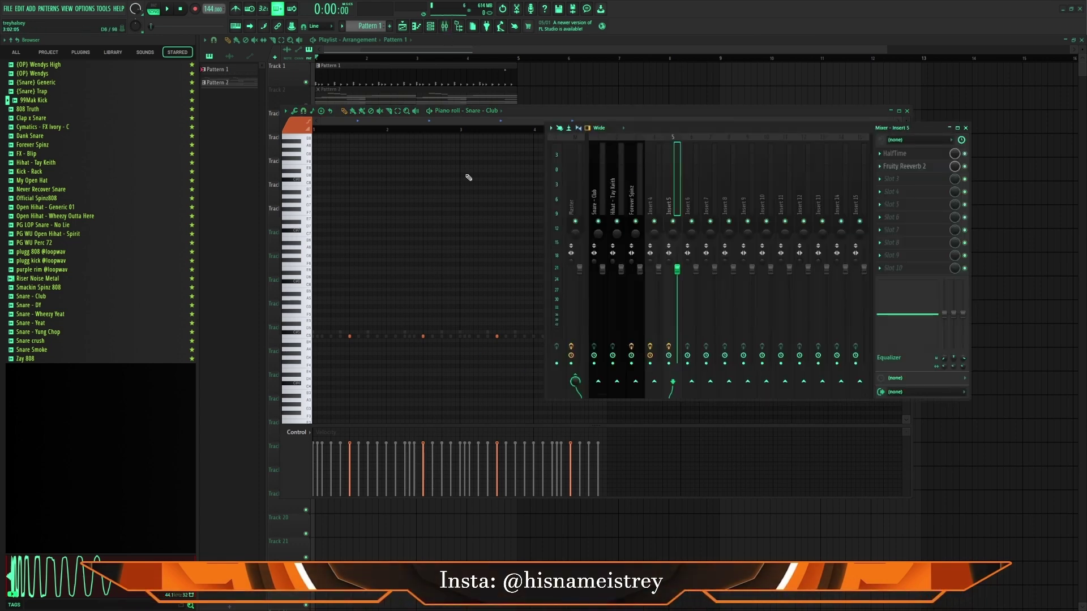
{"action": "left_click", "coordinate": [886, 180]}
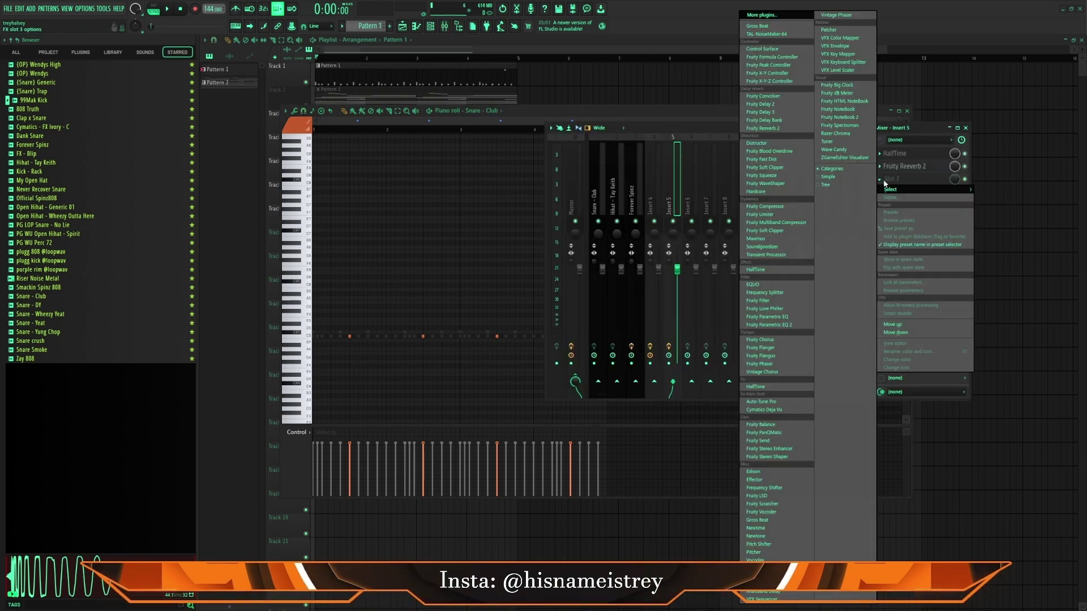
{"action": "left_click", "coordinate": [790, 325]}
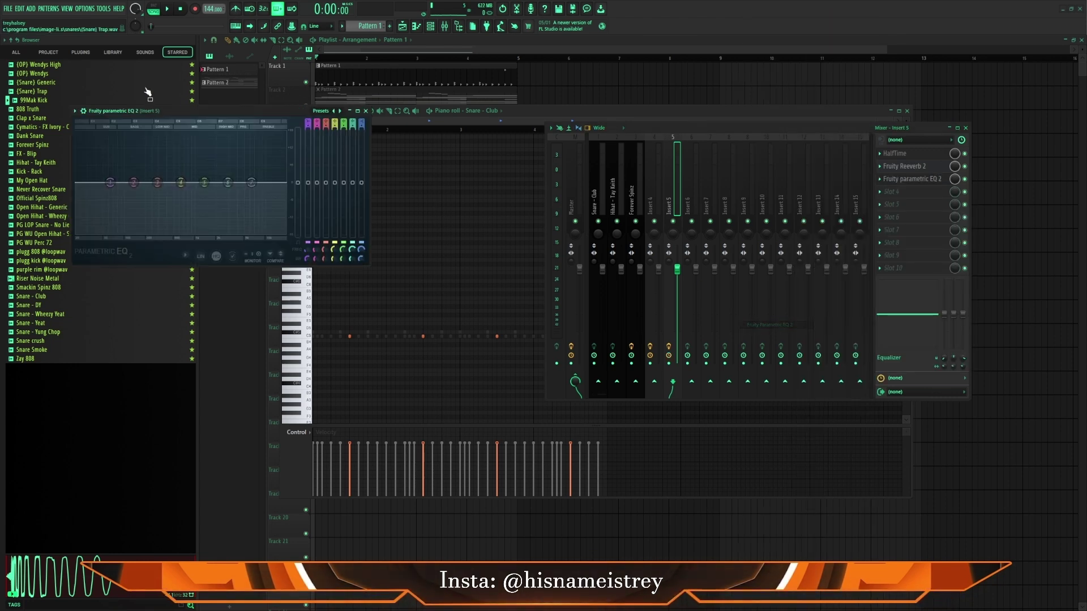
{"action": "left_click_drag", "start_coordinate": [183, 115], "coordinate": [466, 132]}
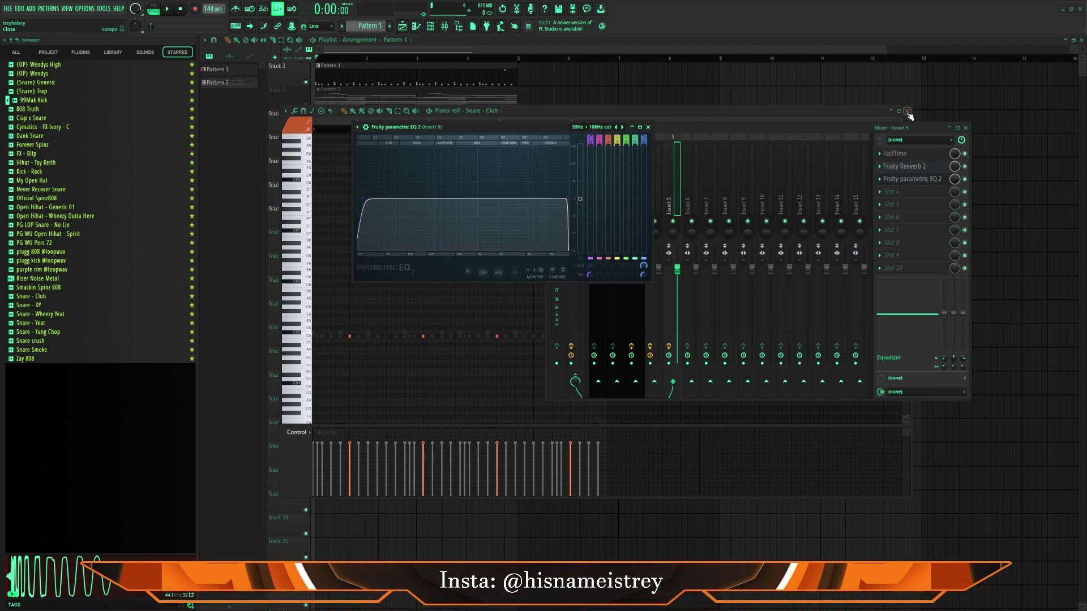
Raise the EQ's low-cut frequency on the melody during playback, and close the open plugin, mixer, piano roll and channel rack.
{"action": "key", "text": "space"}
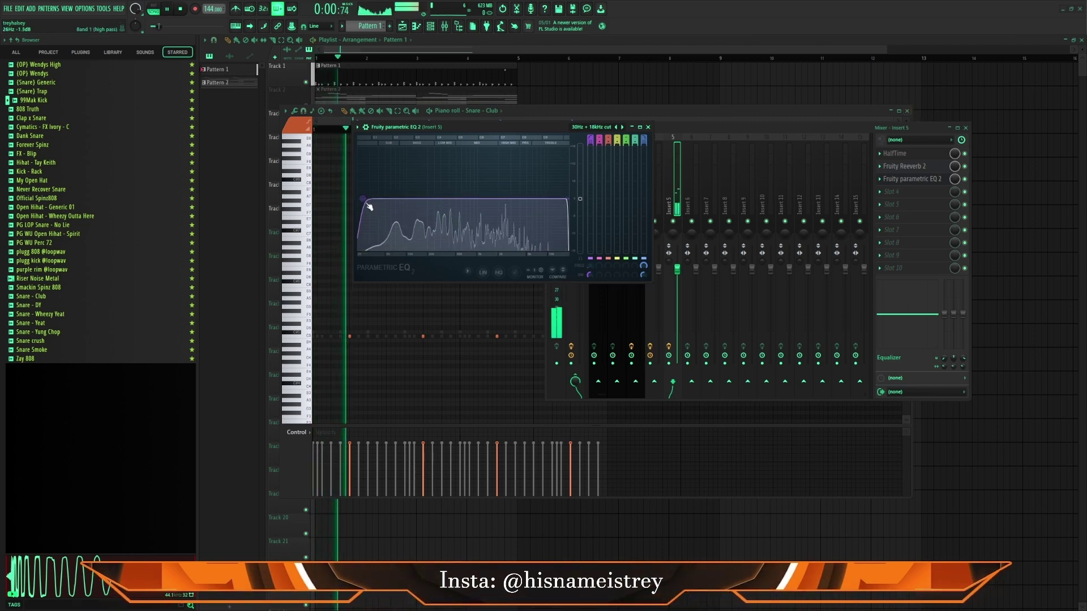
{"action": "left_click_drag", "start_coordinate": [363, 199], "coordinate": [434, 198]}
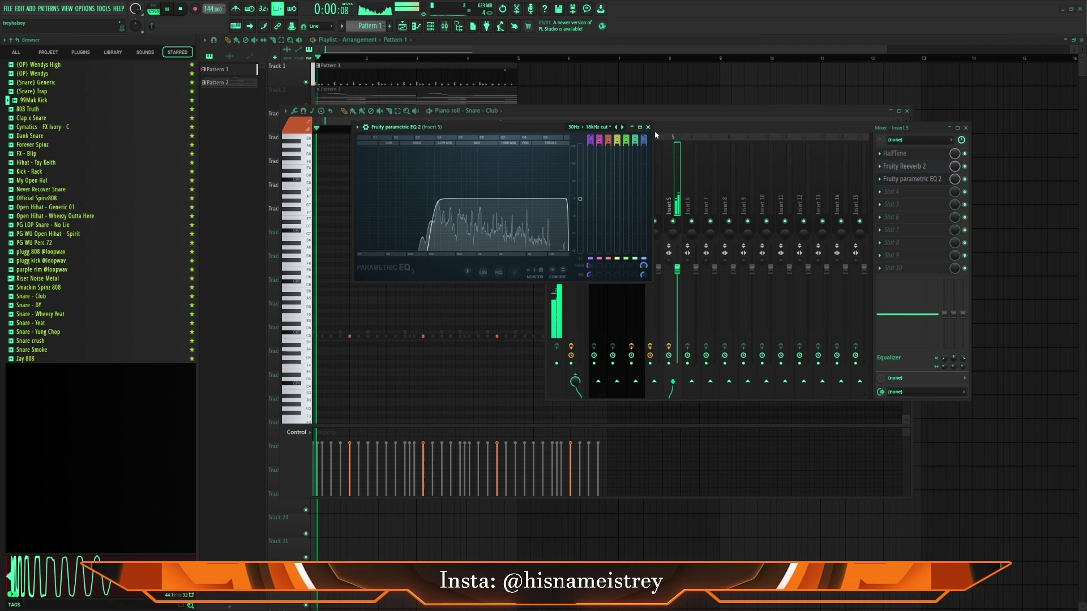
{"action": "left_click", "coordinate": [648, 127]}
{"action": "left_click", "coordinate": [964, 128]}
{"action": "key", "text": "space"}
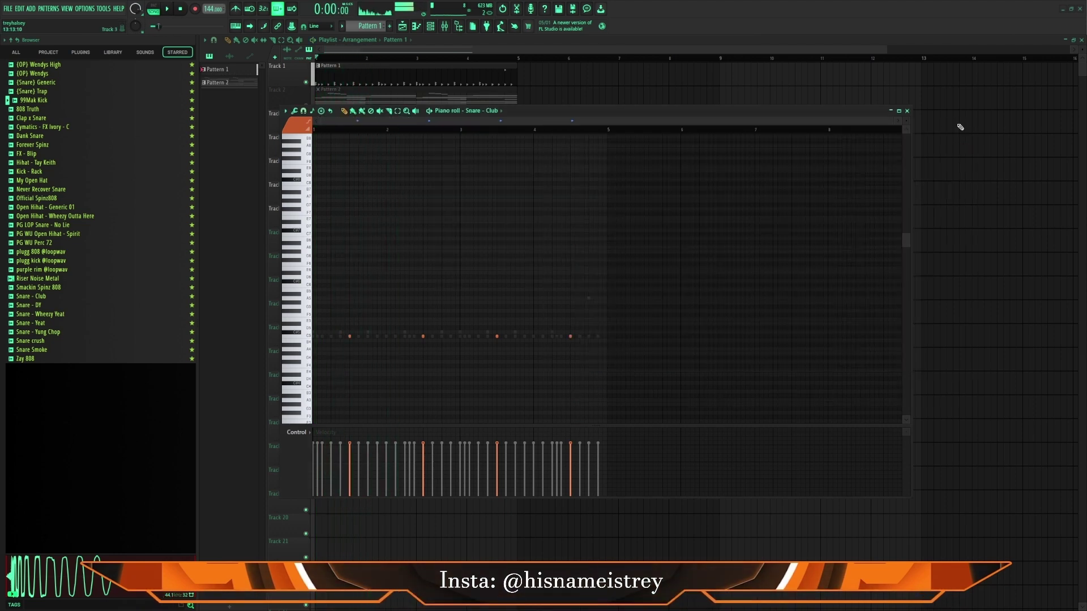
{"action": "left_click", "coordinate": [907, 111]}
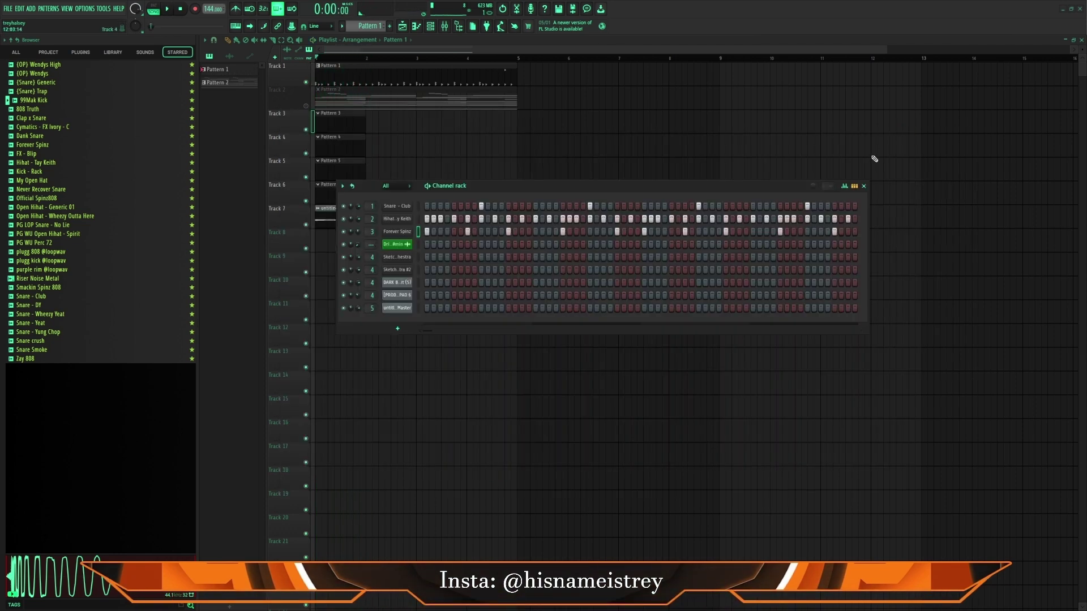
{"action": "left_click", "coordinate": [864, 186]}
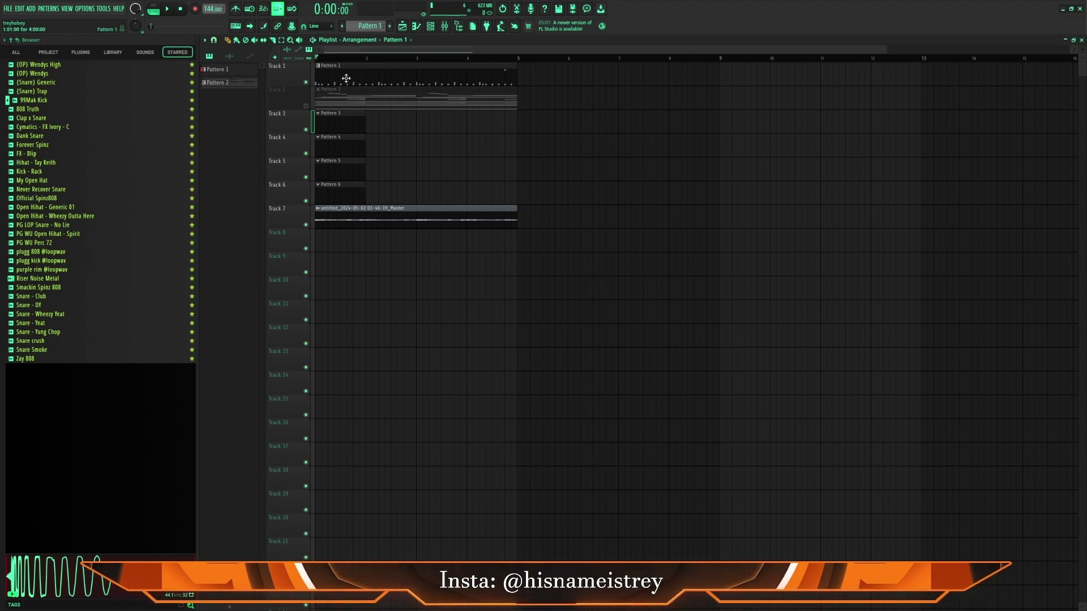
Transpose all Forever Spinz notes up one octave in the piano roll, and lower only the last note by one octave.
{"action": "left_click", "coordinate": [445, 28]}
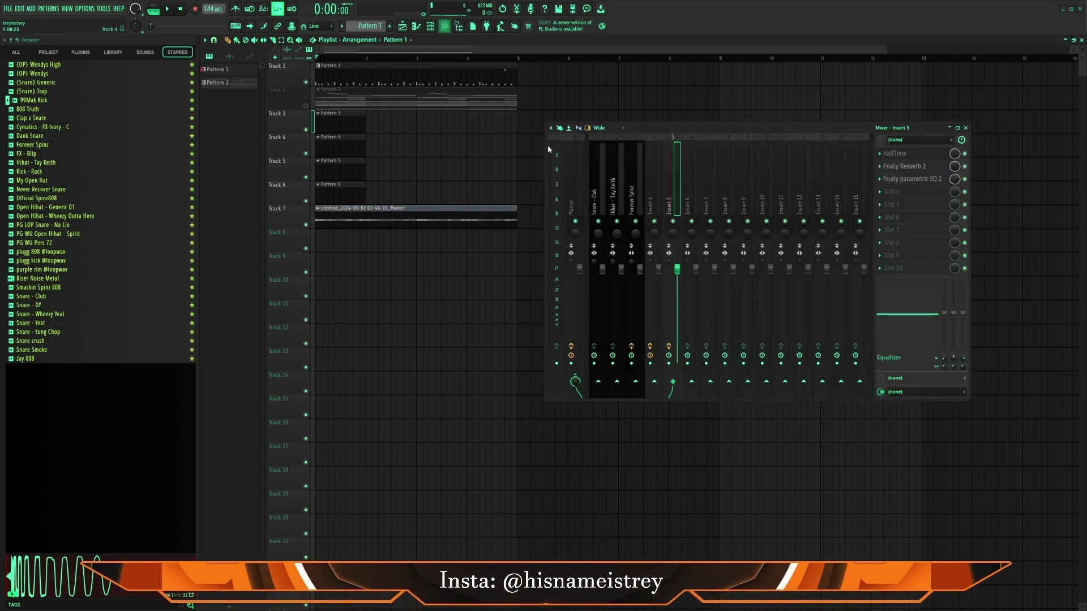
{"action": "left_click", "coordinate": [445, 27]}
{"action": "left_click", "coordinate": [430, 26]}
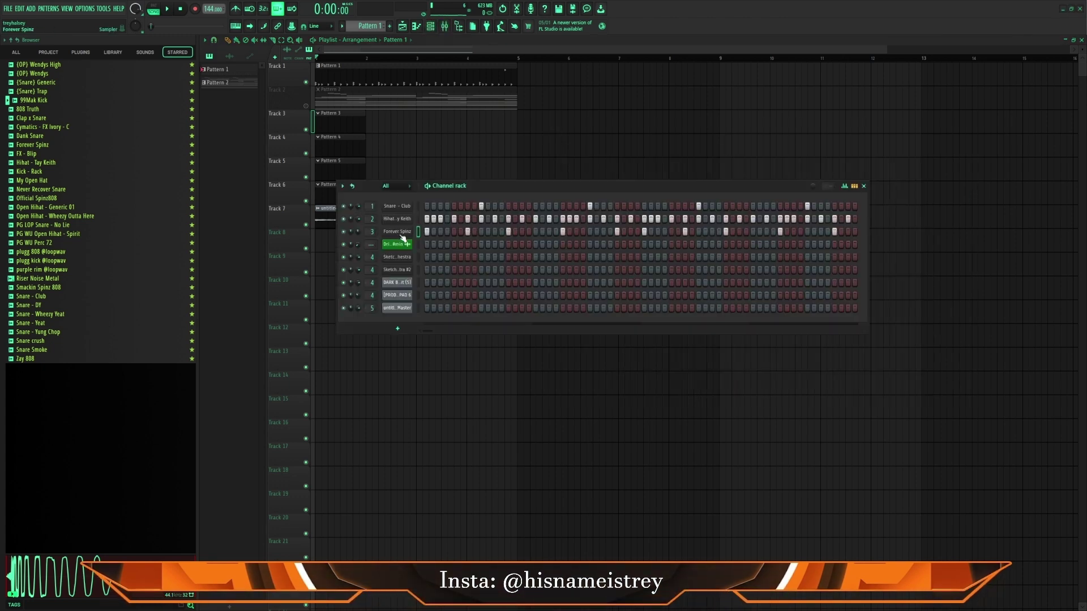
{"action": "right_click", "coordinate": [401, 234]}
{"action": "left_click", "coordinate": [432, 232]}
{"action": "scroll", "coordinate": [498, 299], "scroll_direction": "down", "scroll_amount": 2}
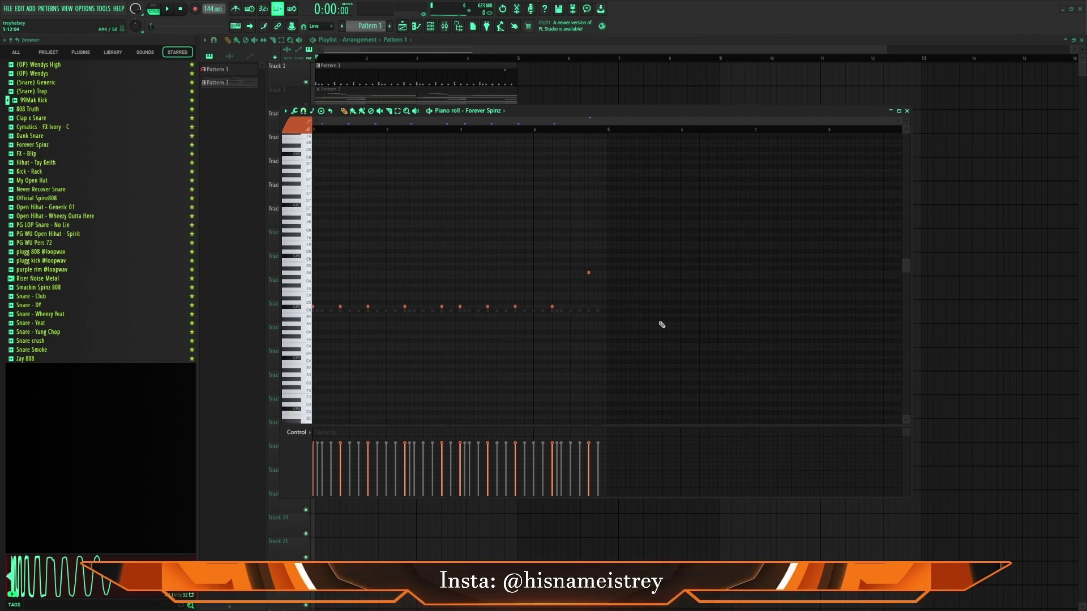
{"action": "left_click_drag", "start_coordinate": [657, 325], "coordinate": [277, 240]}
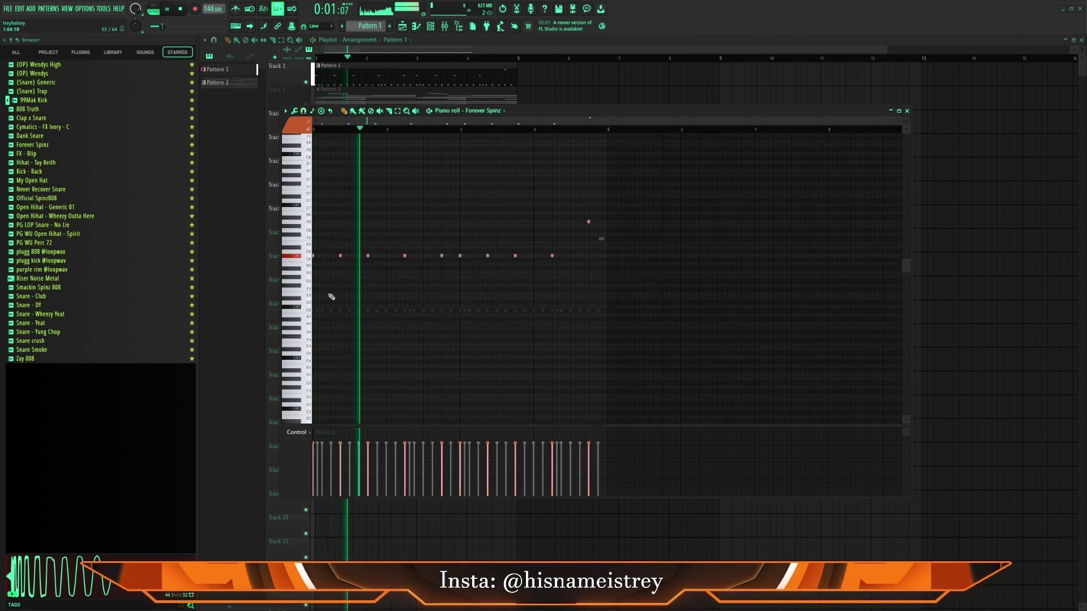
{"action": "left_click", "coordinate": [459, 281]}
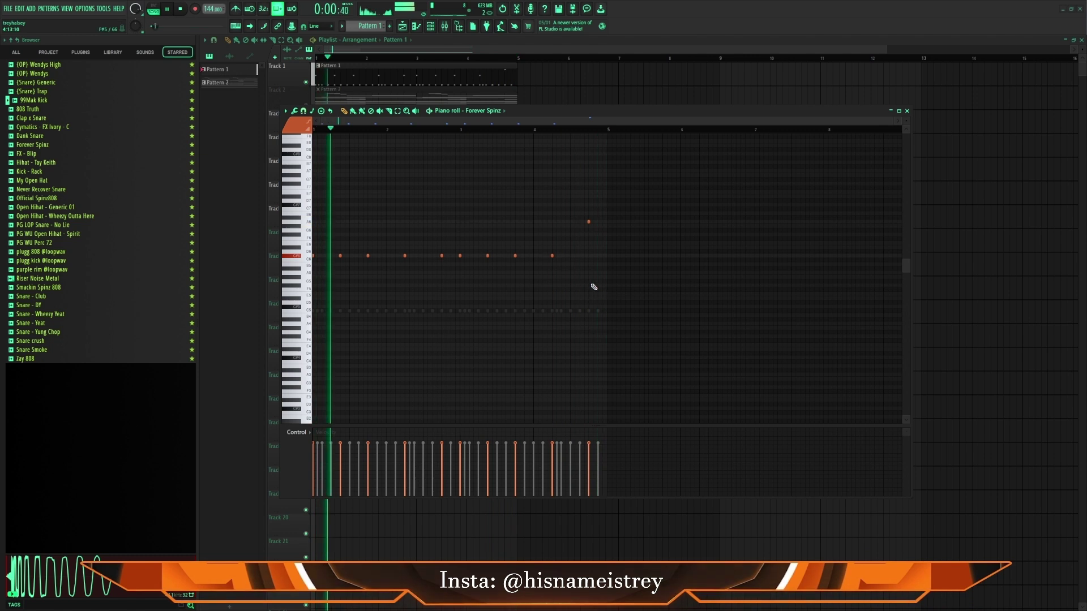
{"action": "key", "text": "ctrl+Down"}
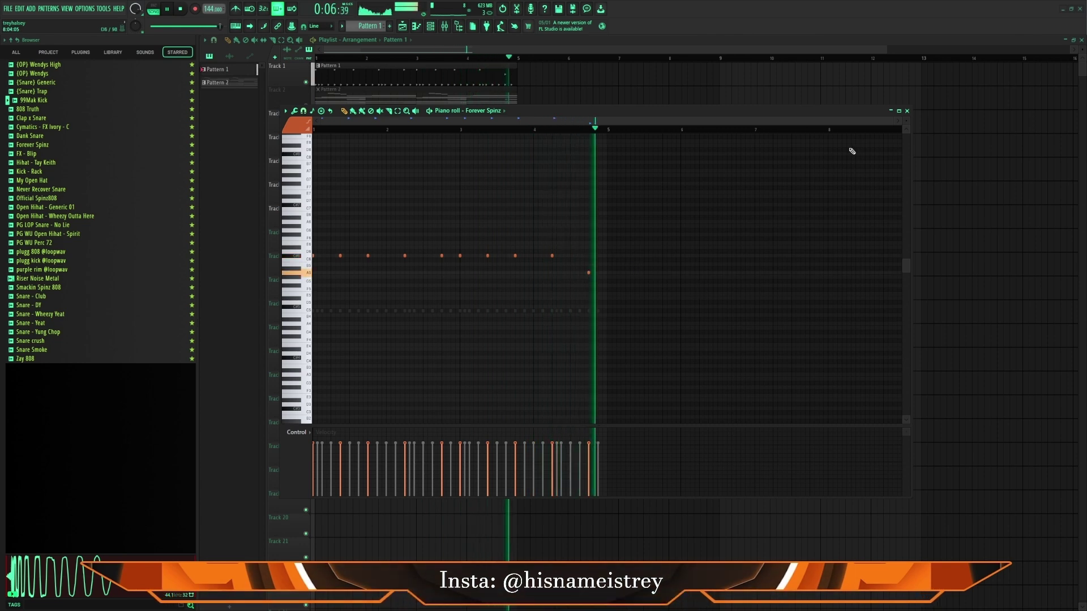
{"action": "left_click", "coordinate": [907, 110]}
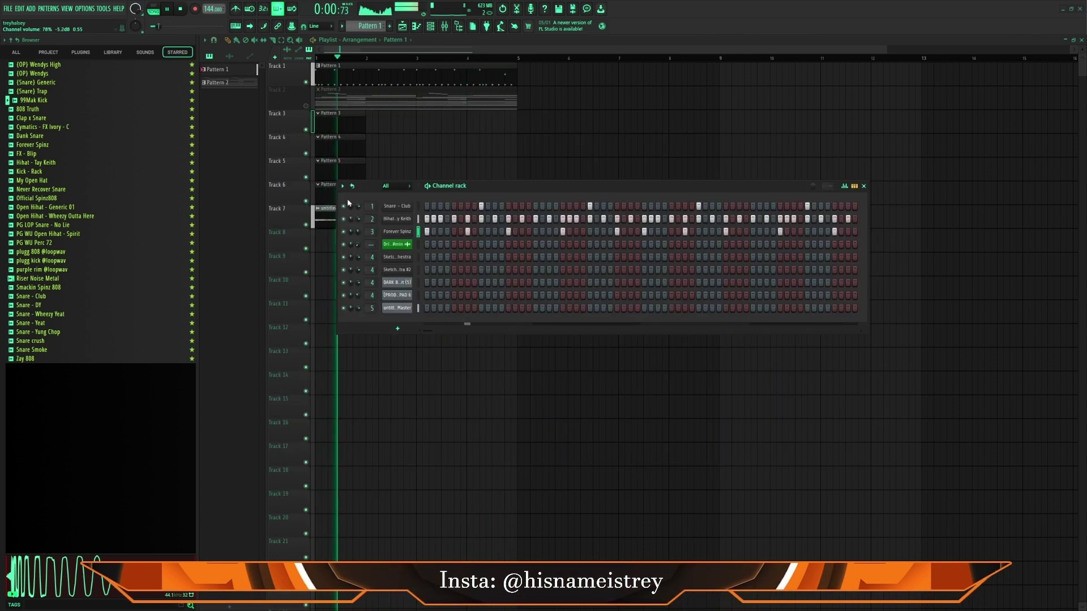
Raise the rendered melody clip's volume multiplier to 114%, close its settings and the channel rack, and stop playback.
{"action": "left_click", "coordinate": [318, 209]}
{"action": "left_click", "coordinate": [45, 71]}
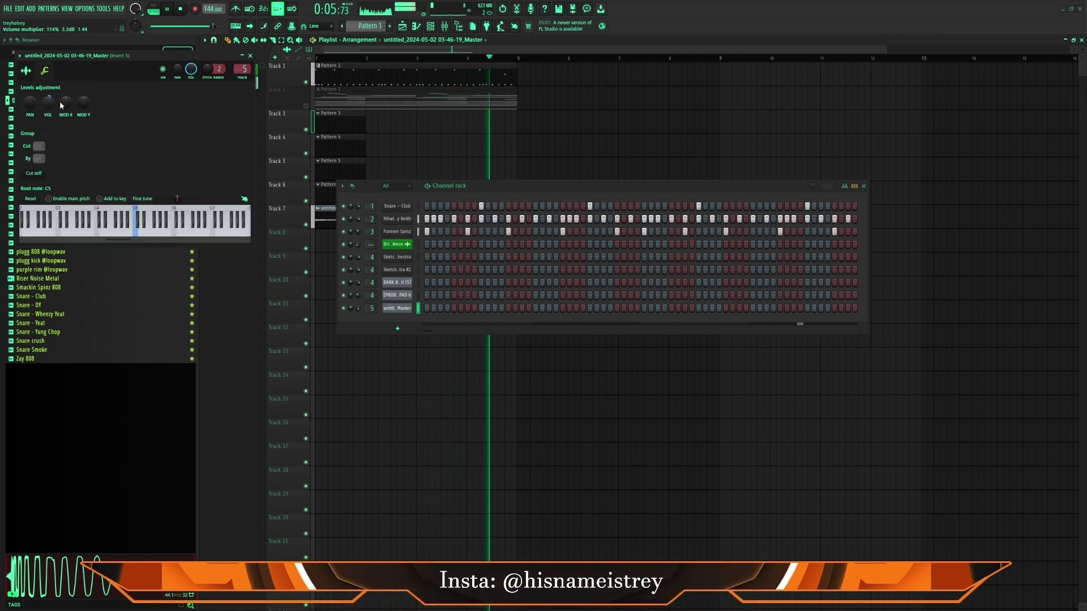
{"action": "left_click", "coordinate": [250, 55]}
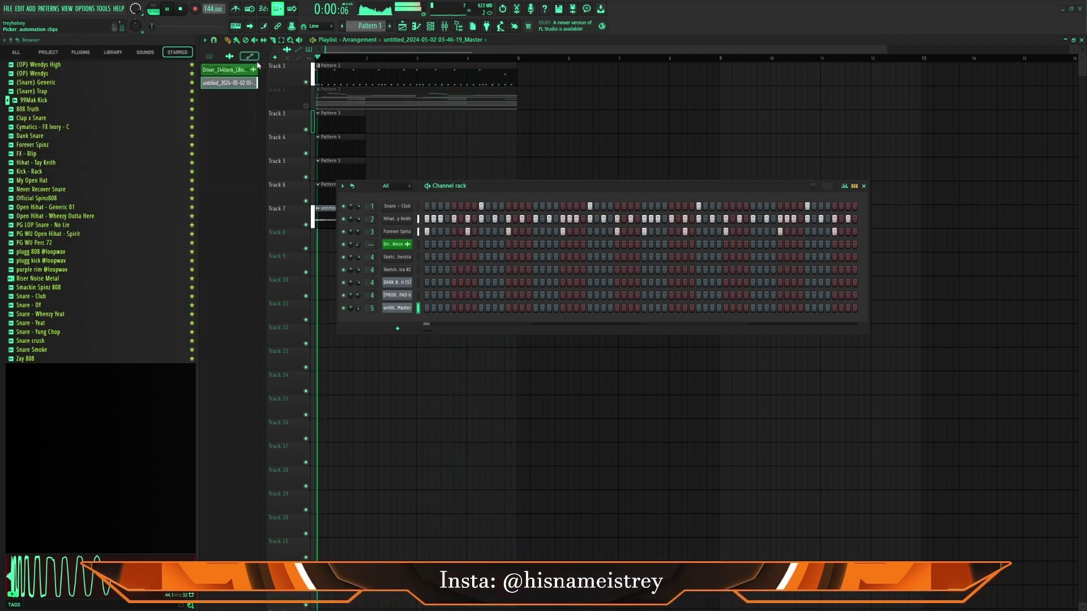
{"action": "left_click", "coordinate": [864, 187]}
{"action": "key", "text": "space"}
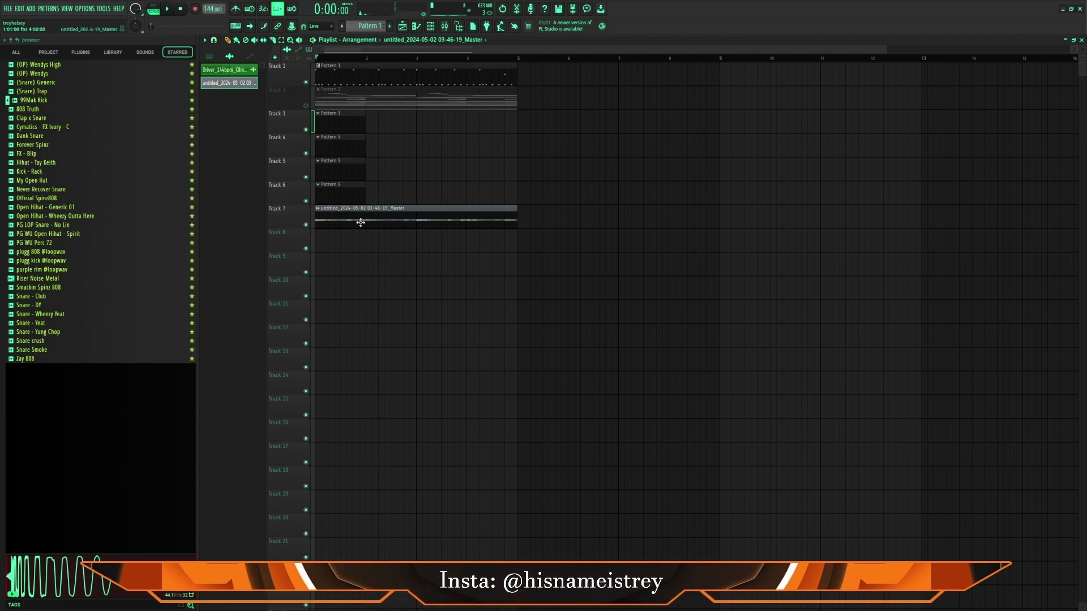
Reopen the rendered melody clip's settings and play the full arrangement with the drums.
{"action": "double_click", "coordinate": [360, 223]}
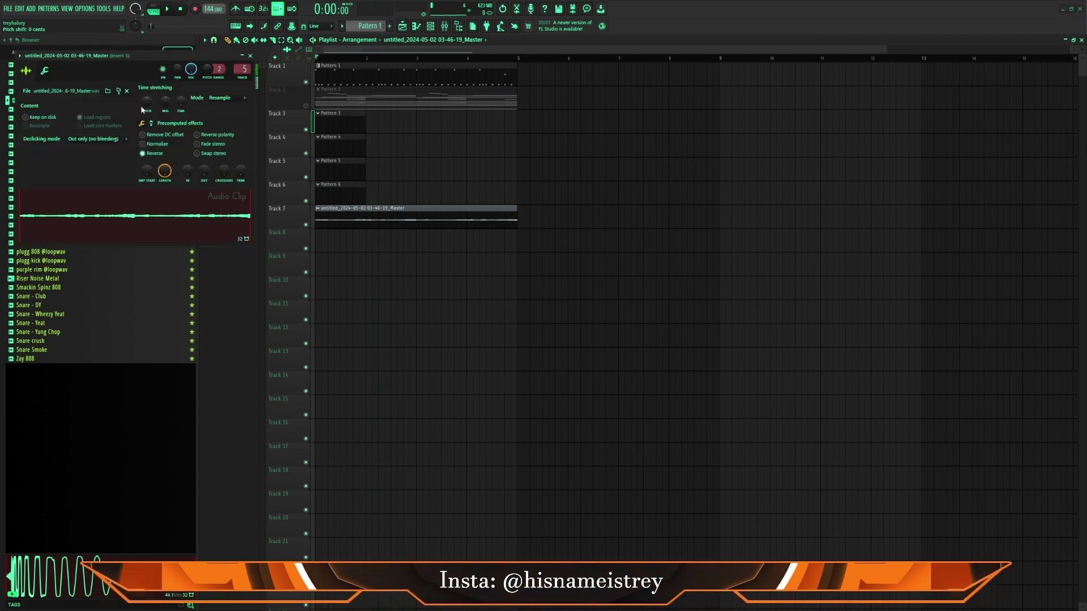
{"action": "left_click_drag", "start_coordinate": [143, 58], "coordinate": [655, 231]}
{"action": "key", "text": "space"}
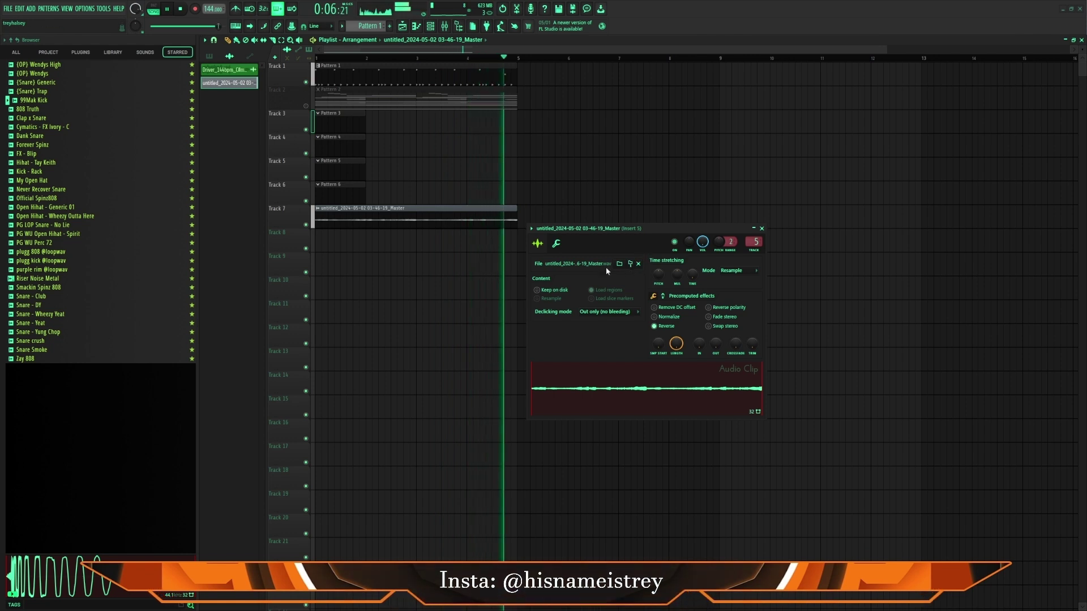
{"action": "key", "text": "space"}
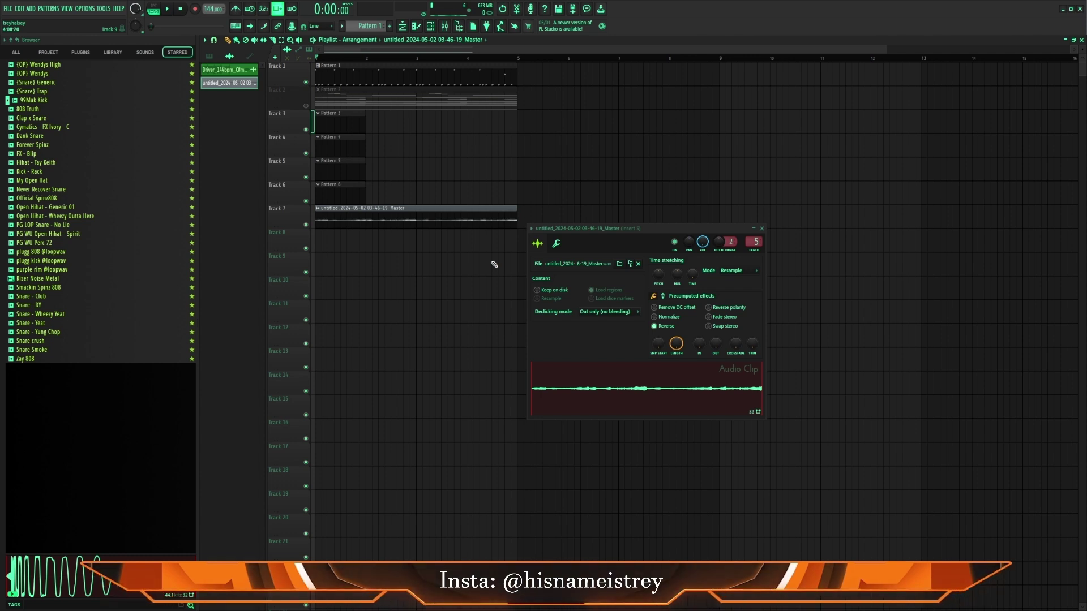
Review the channel rack and Insert 5's effect chain in the mixer, and close the mixer.
{"action": "left_click", "coordinate": [430, 26]}
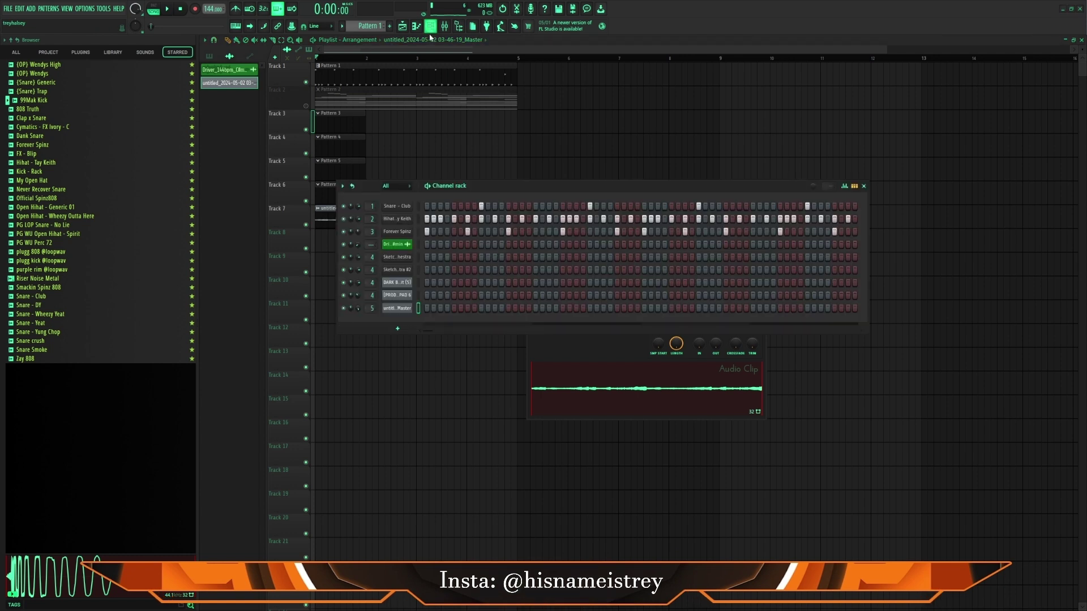
{"action": "left_click", "coordinate": [431, 27]}
{"action": "left_click", "coordinate": [444, 26]}
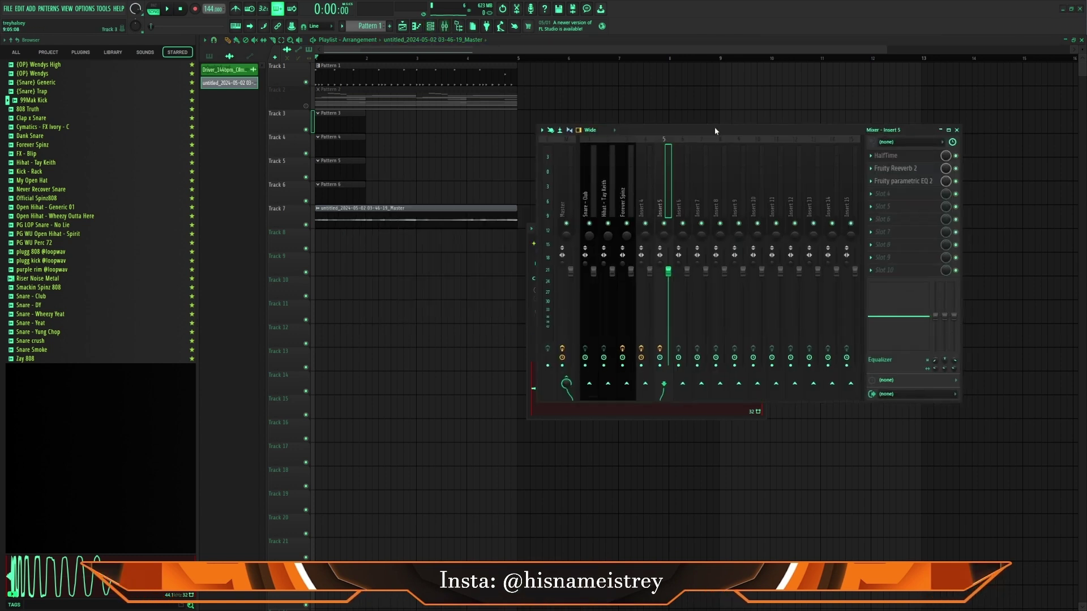
{"action": "left_click_drag", "start_coordinate": [714, 127], "coordinate": [623, 134]}
{"action": "left_click", "coordinate": [563, 148]}
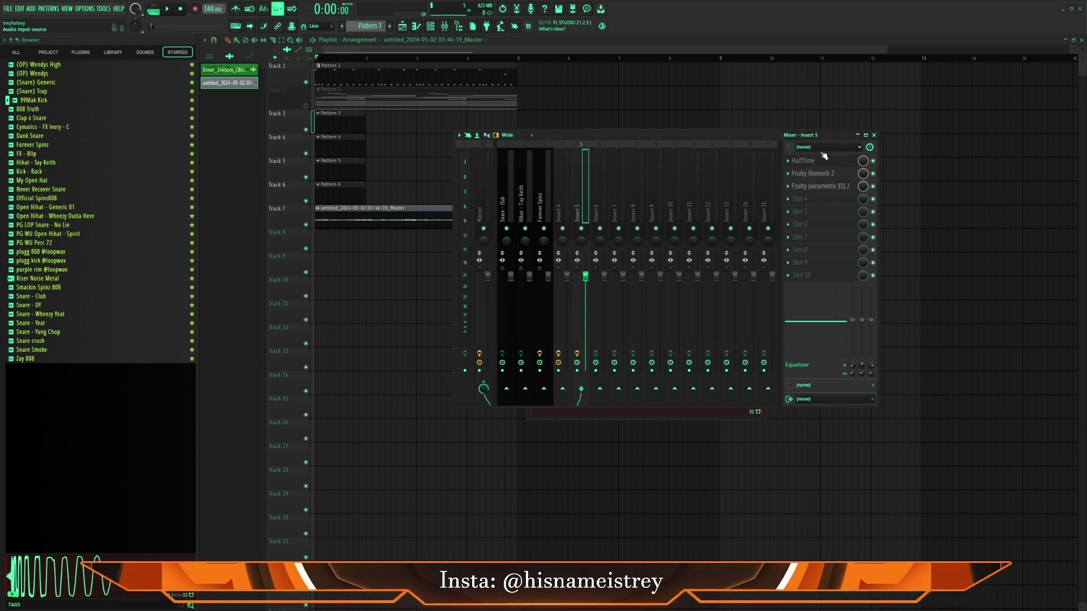
{"action": "left_click", "coordinate": [874, 137]}
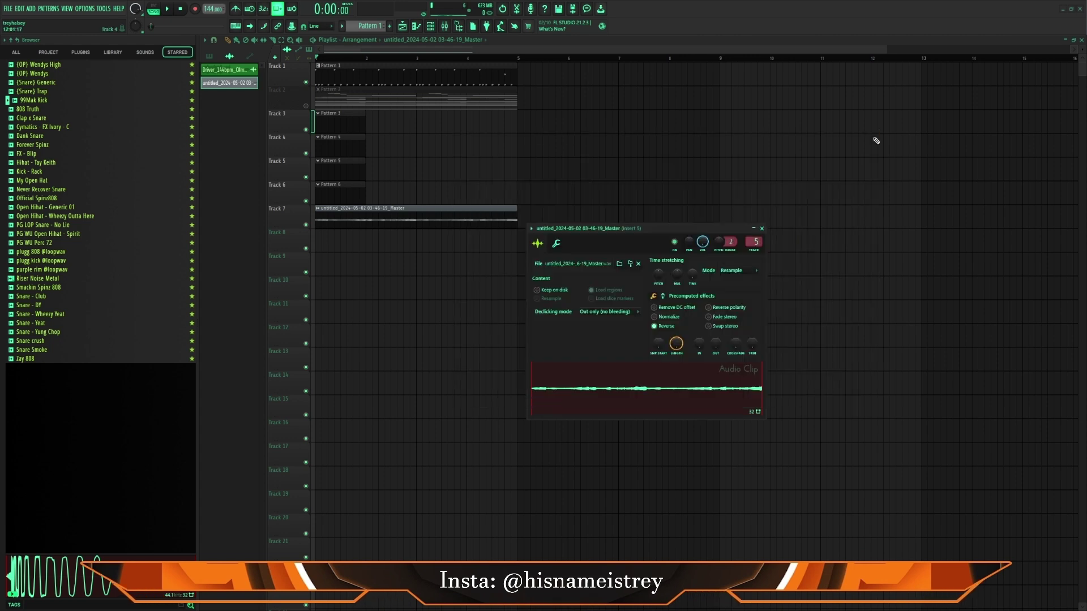